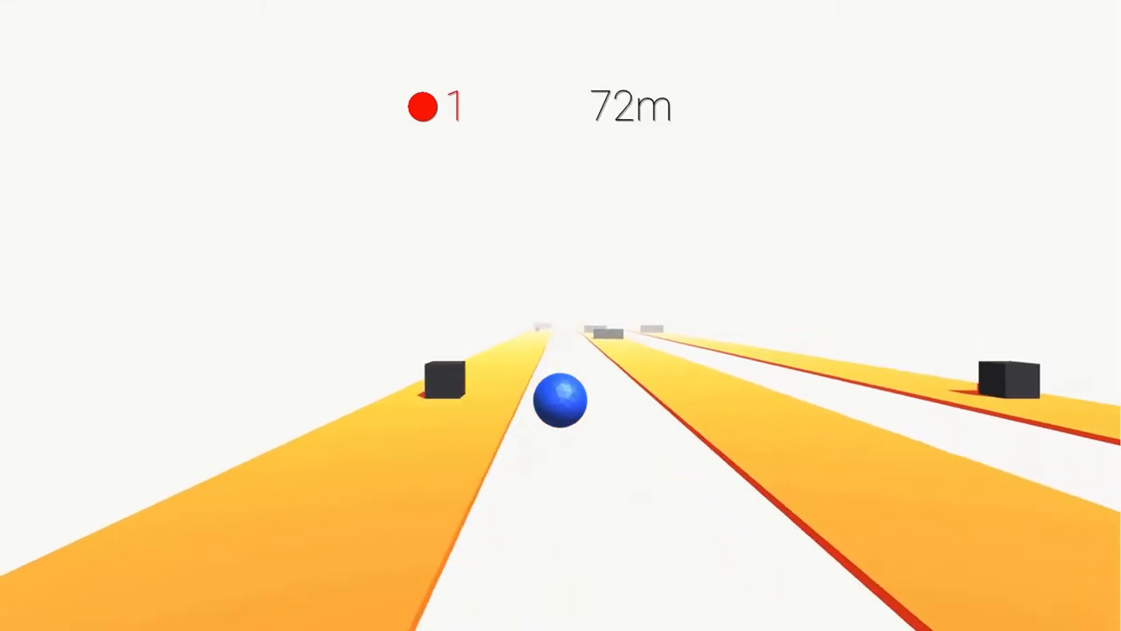
pyautogui.press('Left')
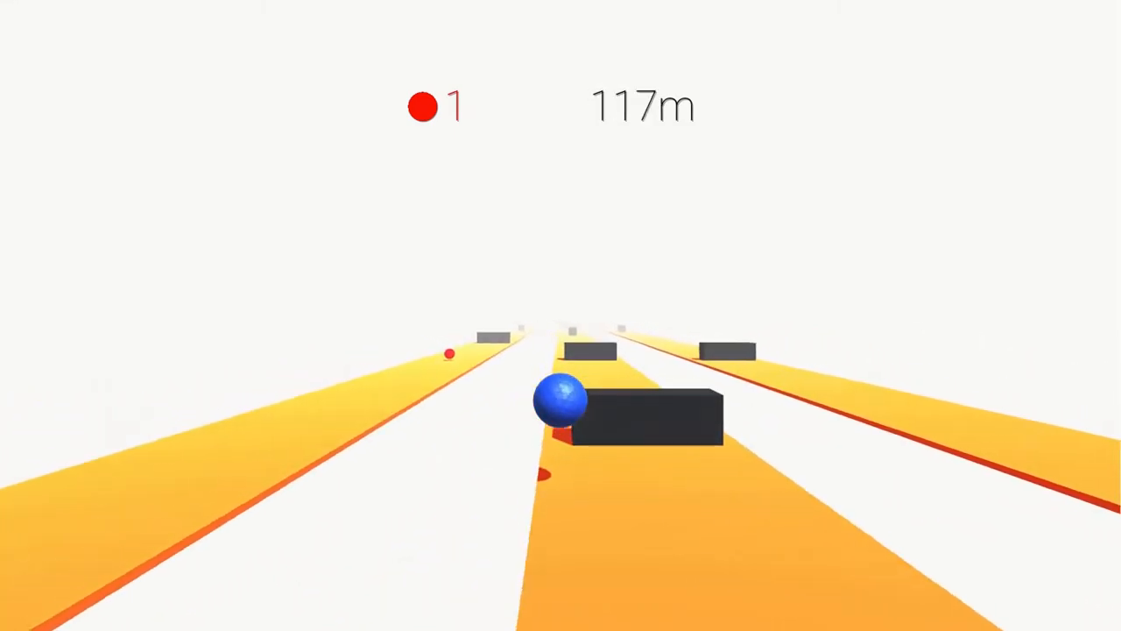
pyautogui.press('Right')
pyautogui.press('Right')
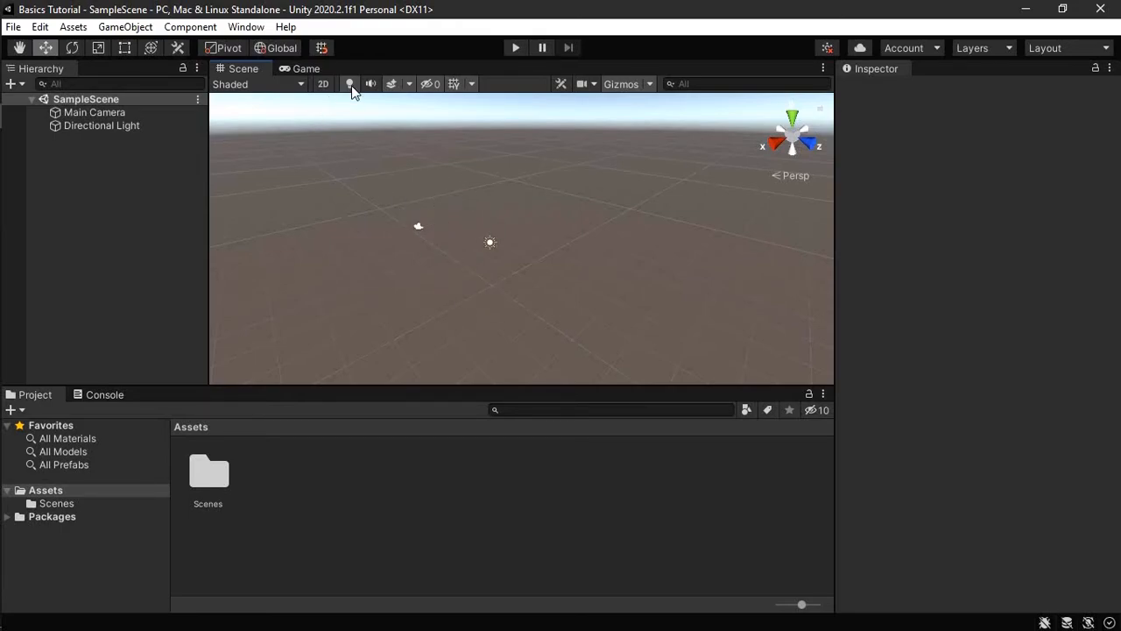
pyautogui.click(138, 113)
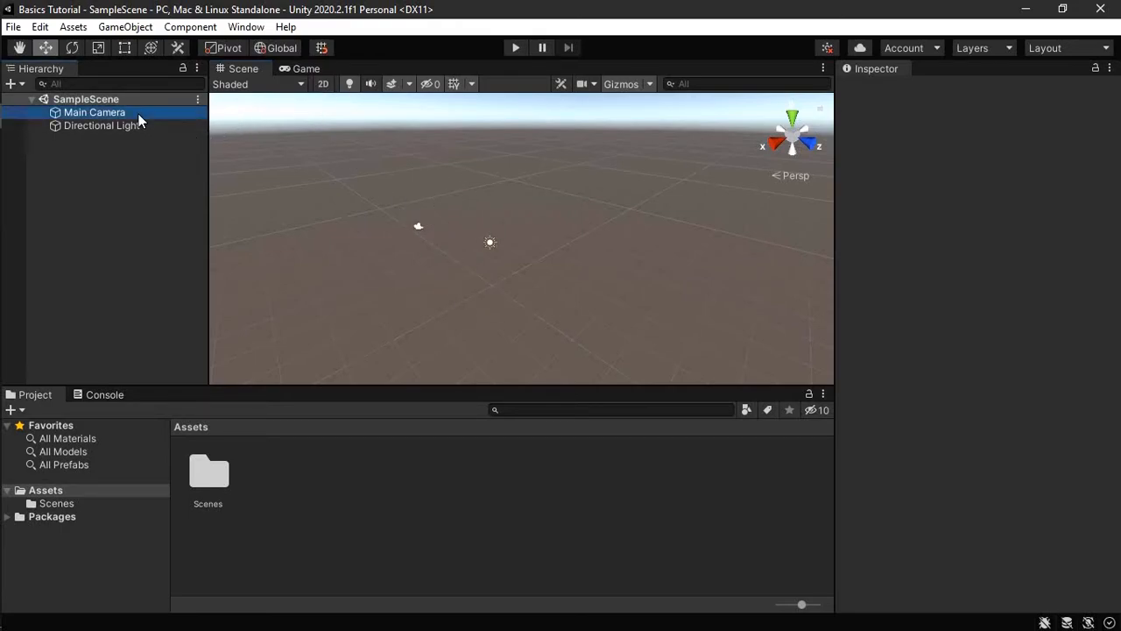
pyautogui.click(119, 127)
pyautogui.click(131, 97)
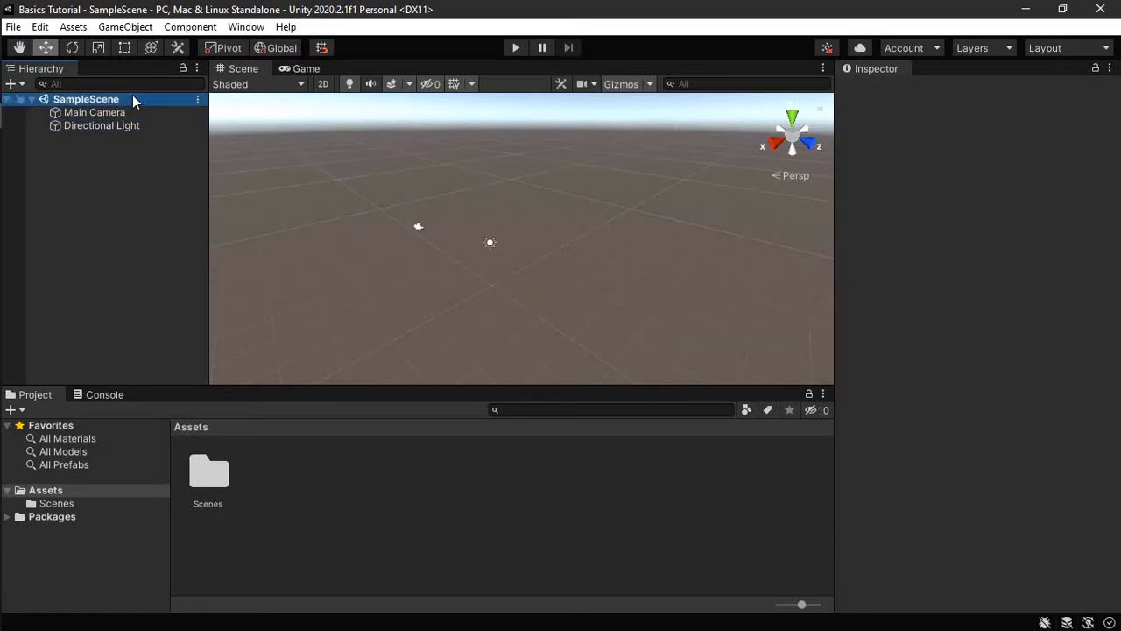
# - Review the Build Settings for the iOS, Android and PC, Mac & Linux Standalone platforms without changing them
pyautogui.click(13, 27)
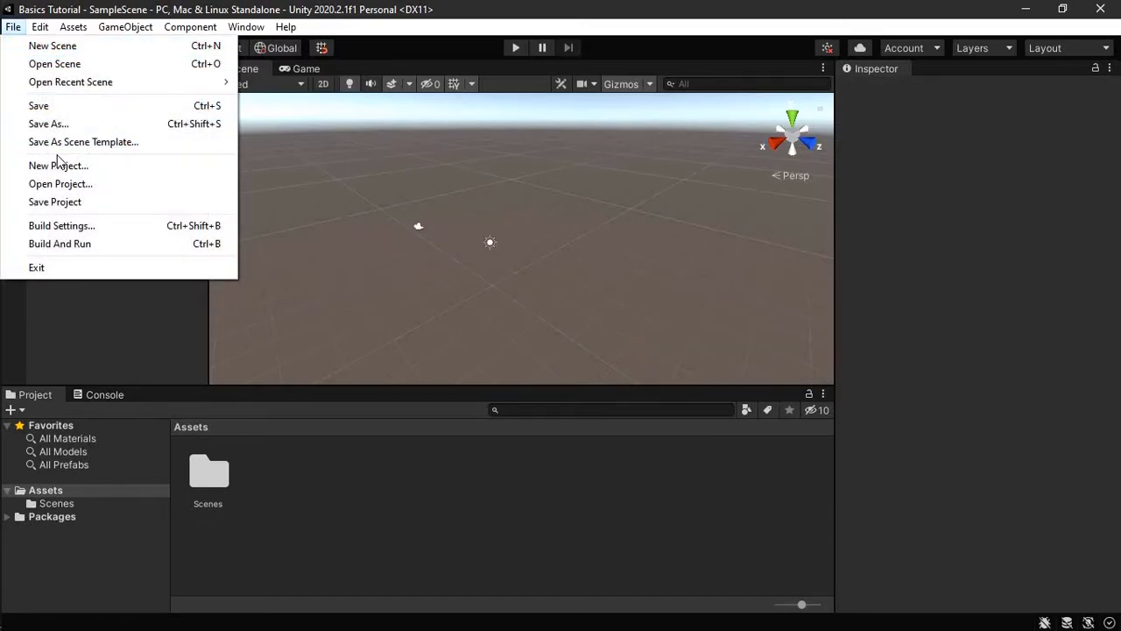
pyautogui.moveTo(80, 88)
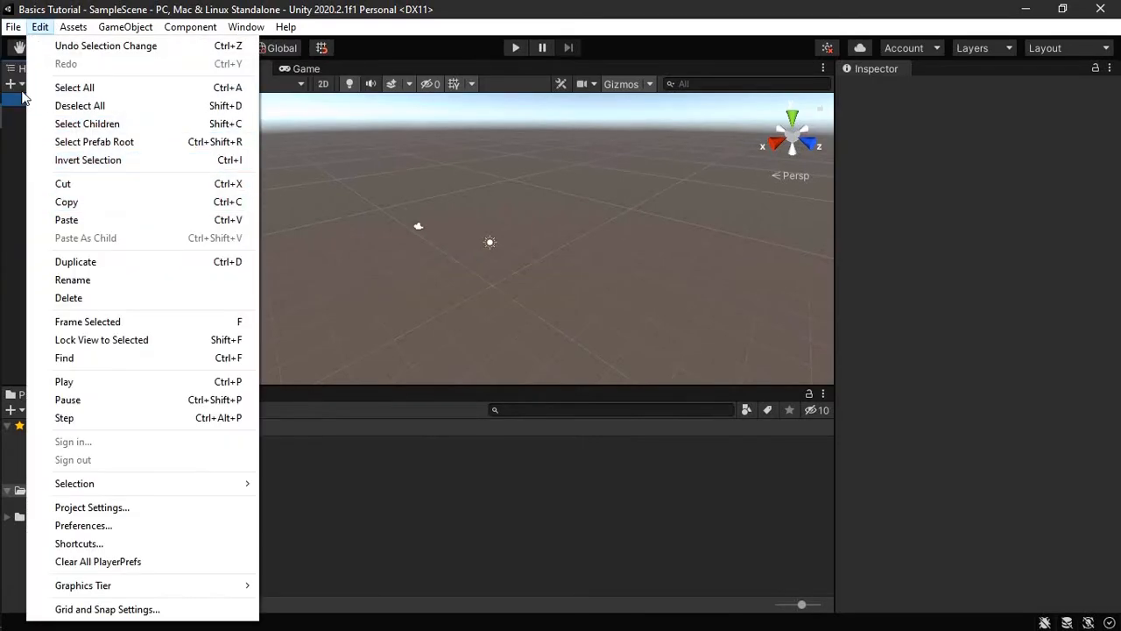
pyautogui.click(62, 226)
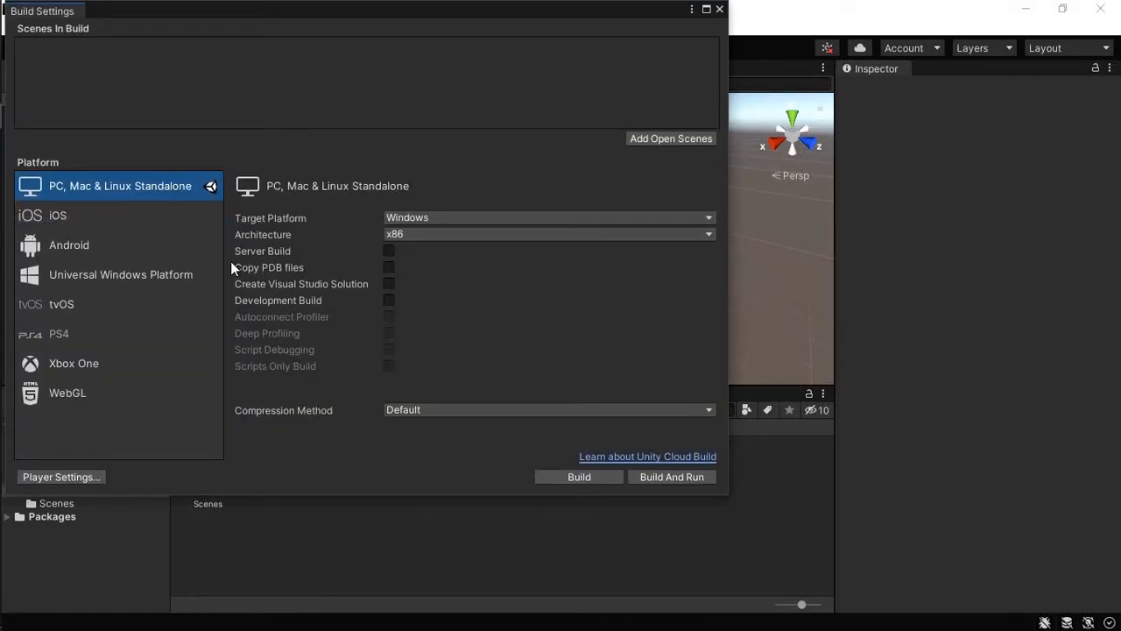
pyautogui.click(142, 216)
pyautogui.click(145, 249)
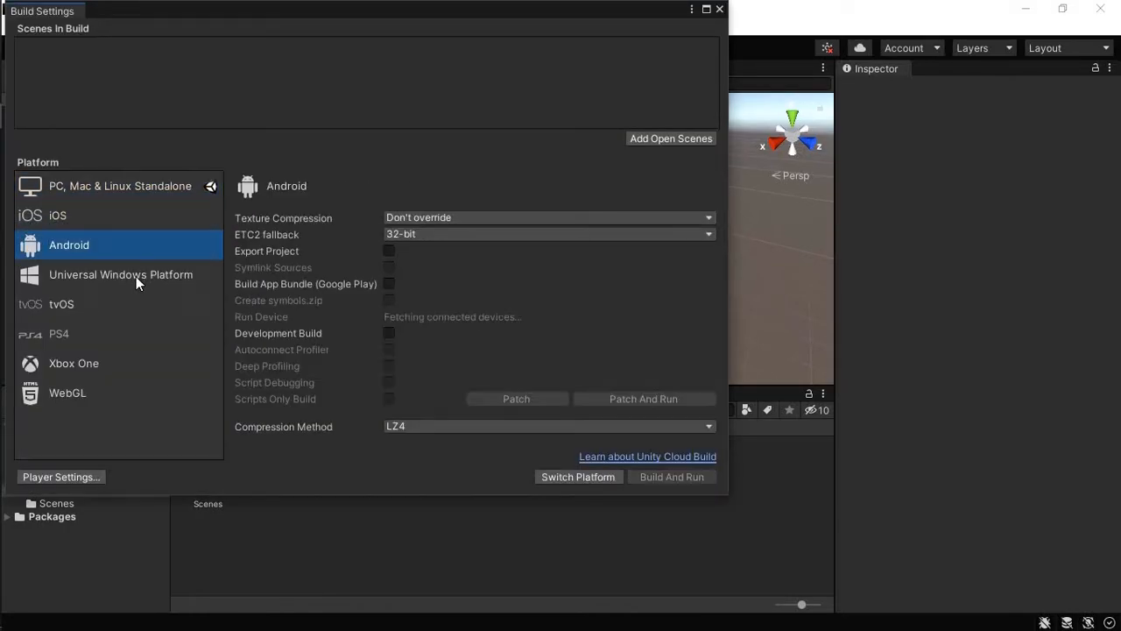
pyautogui.click(156, 188)
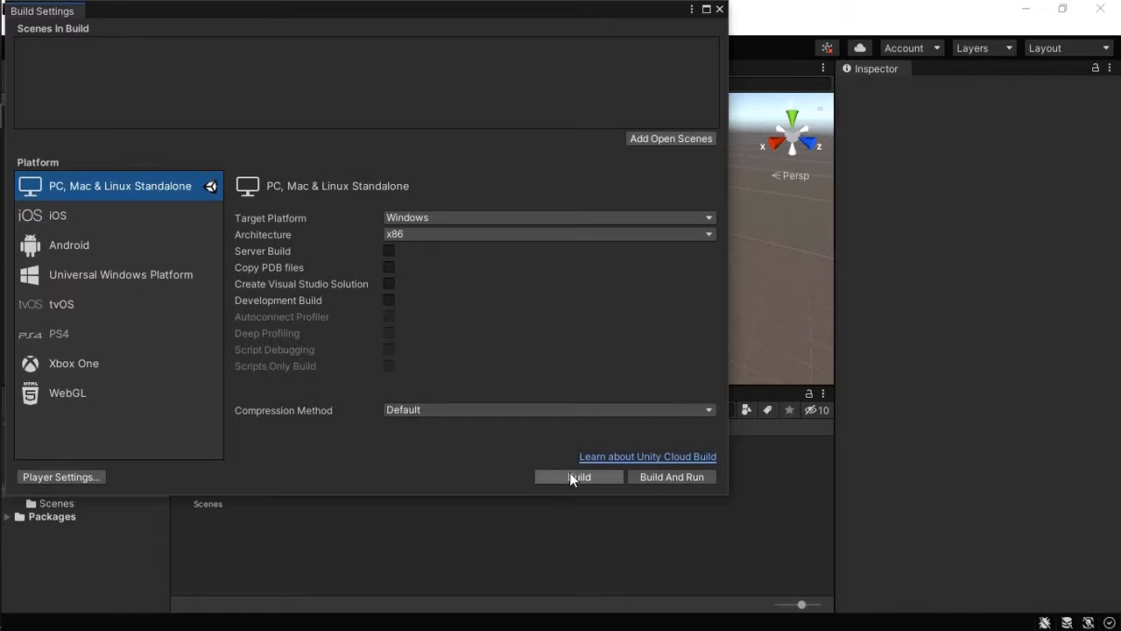
pyautogui.click(151, 215)
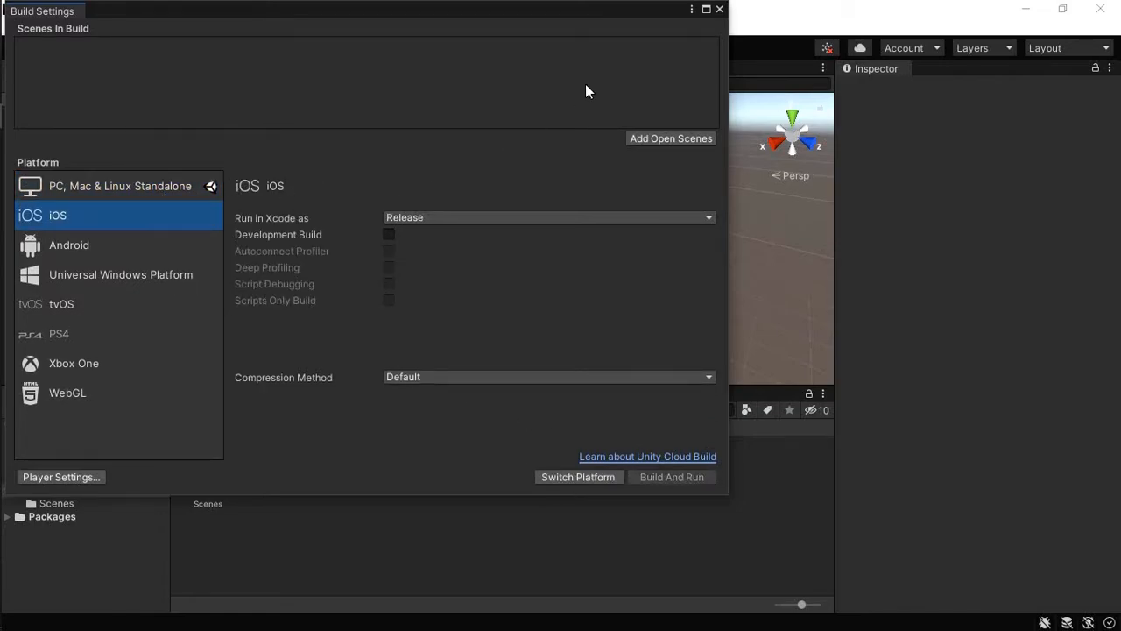
pyautogui.click(720, 8)
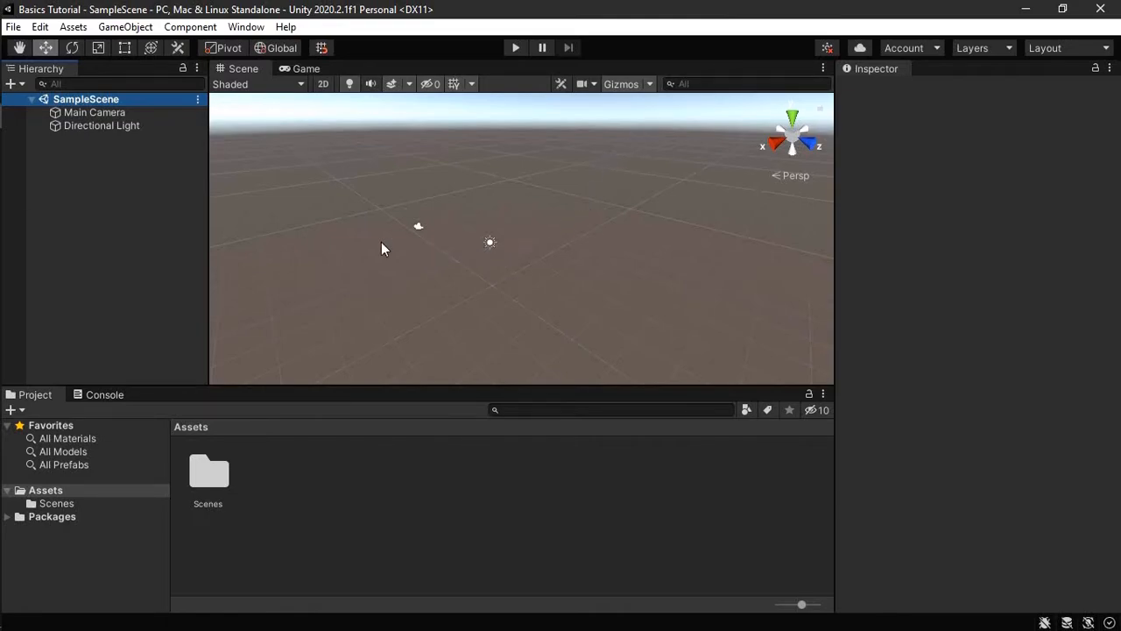
pyautogui.click(197, 205)
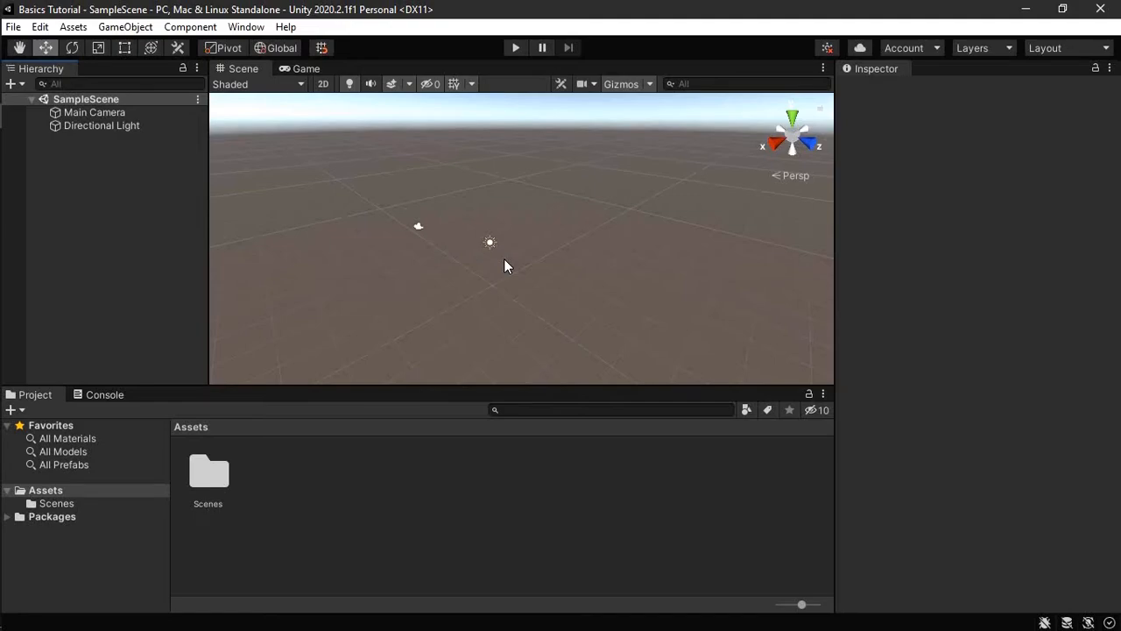
# - Compare the Scene view with the Game view of the empty sample scene
pyautogui.click(292, 68)
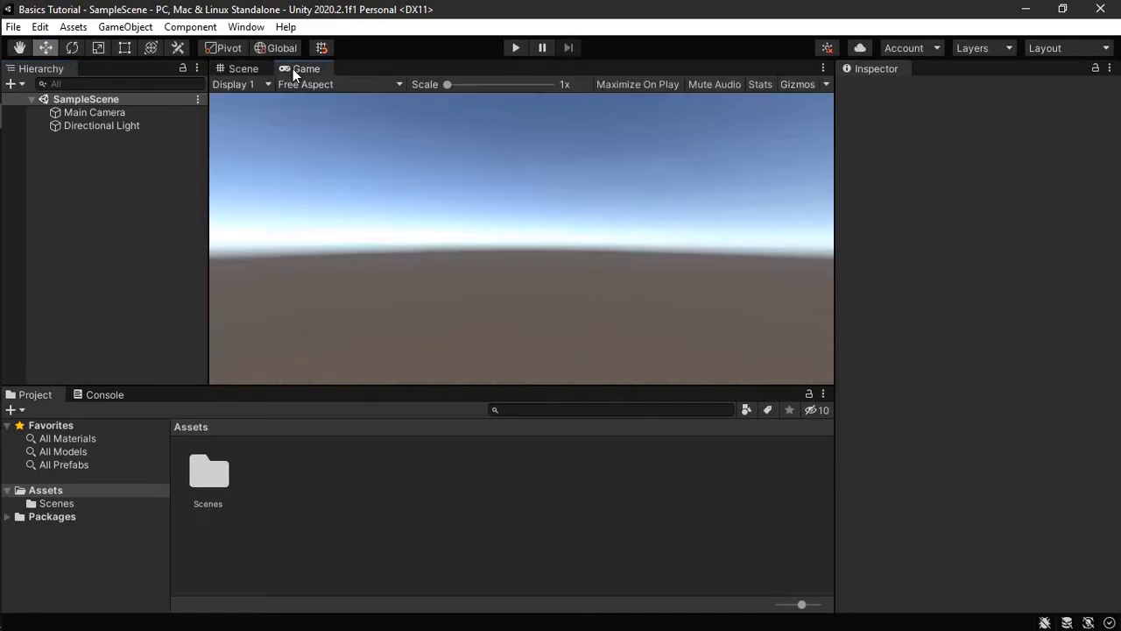
pyautogui.click(257, 70)
pyautogui.click(274, 70)
pyautogui.click(263, 71)
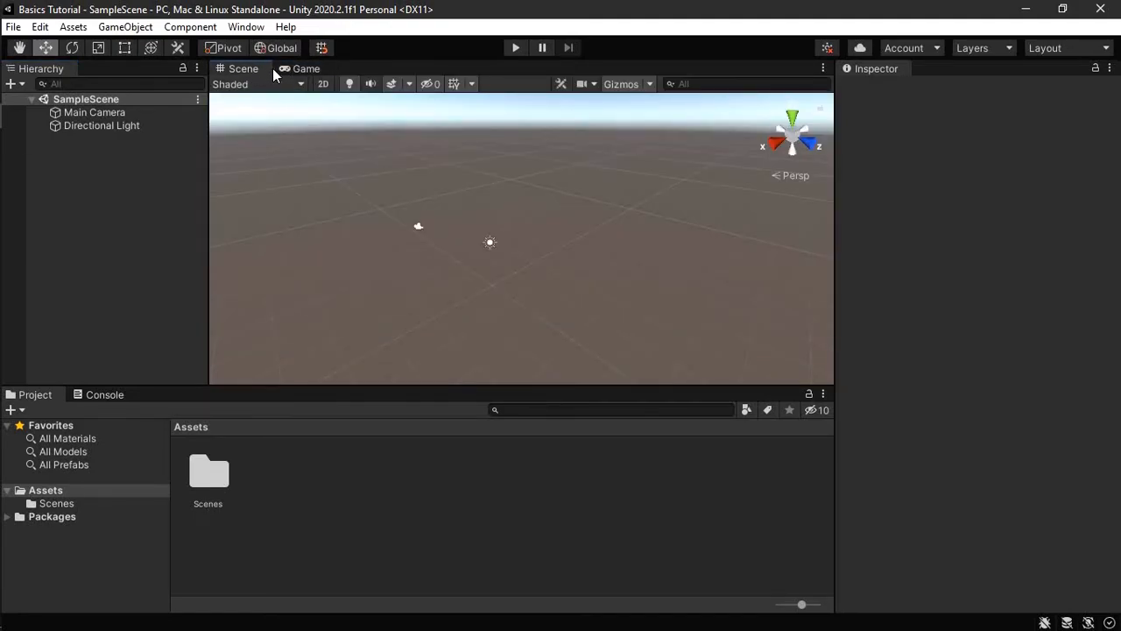
pyautogui.click(282, 70)
pyautogui.click(245, 71)
pyautogui.click(315, 70)
# - Dock the Game view beside the Scene view and resize the surrounding panels, narrowing the Inspector
pyautogui.moveTo(300, 72); pyautogui.dragTo(476, 258)
pyautogui.moveTo(834, 249); pyautogui.dragTo(924, 237)
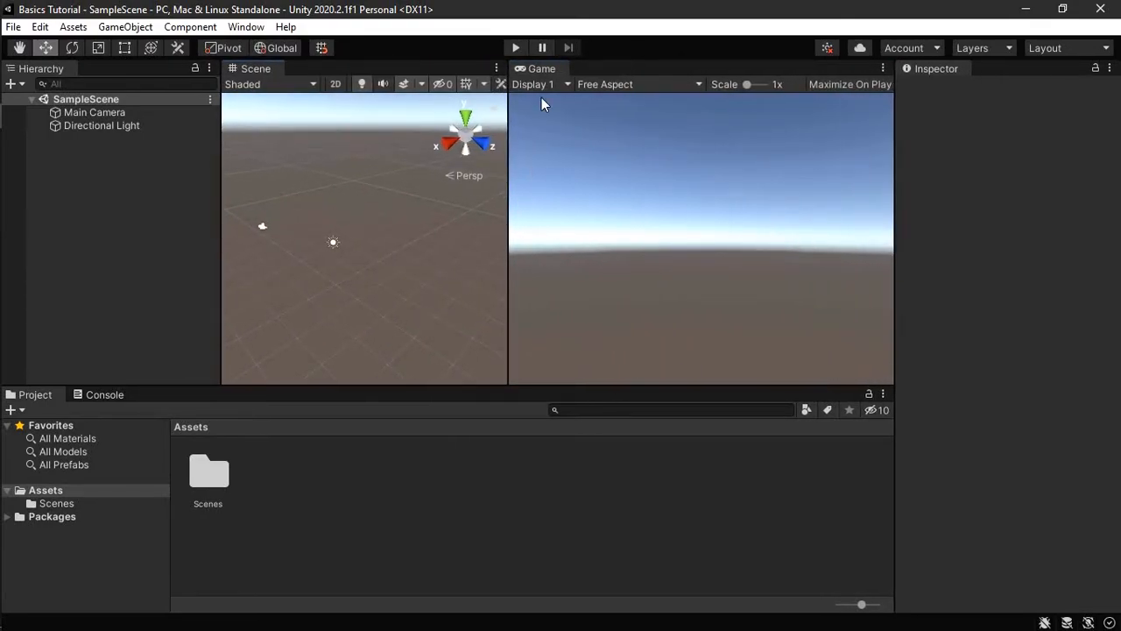
pyautogui.moveTo(543, 69); pyautogui.dragTo(353, 72)
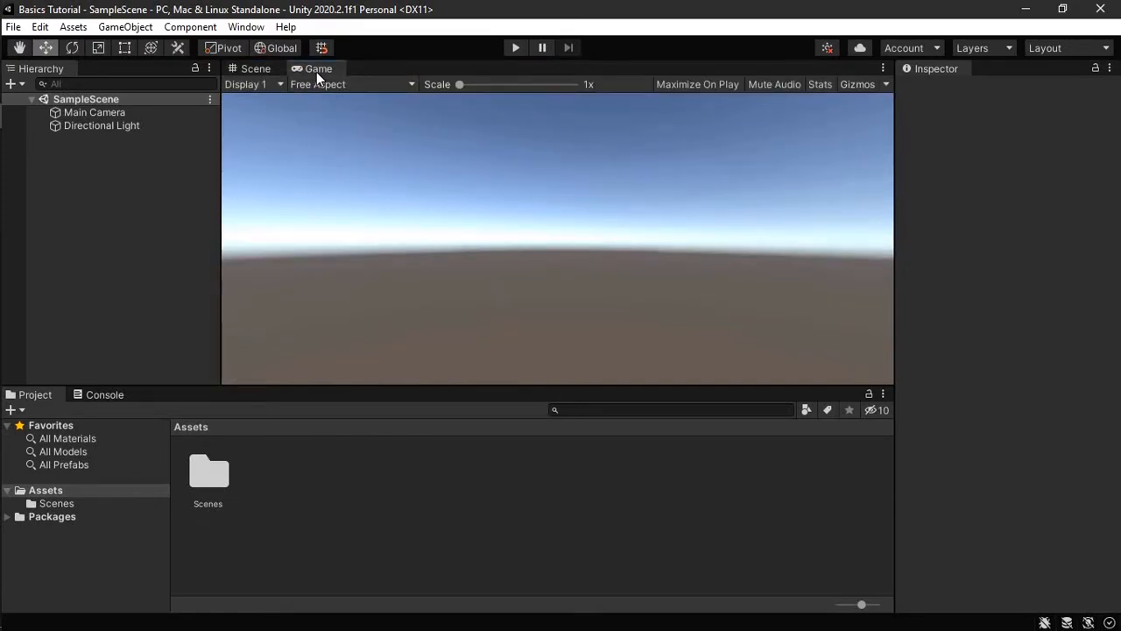
pyautogui.moveTo(317, 71); pyautogui.dragTo(470, 109)
pyautogui.moveTo(637, 184); pyautogui.dragTo(608, 235)
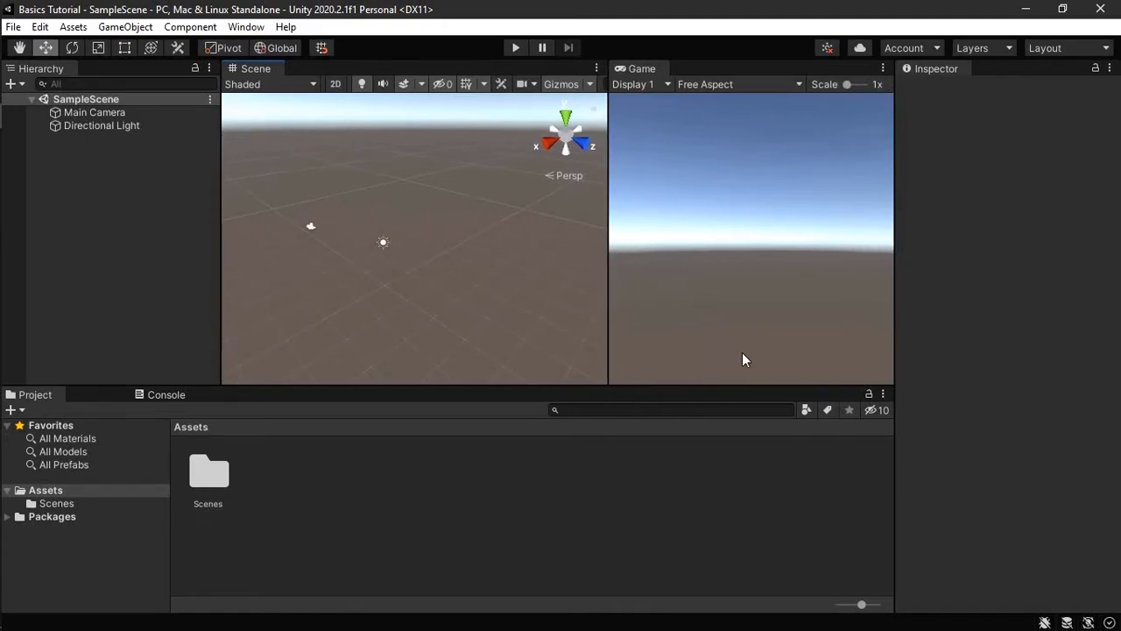
pyautogui.moveTo(743, 383); pyautogui.dragTo(745, 451)
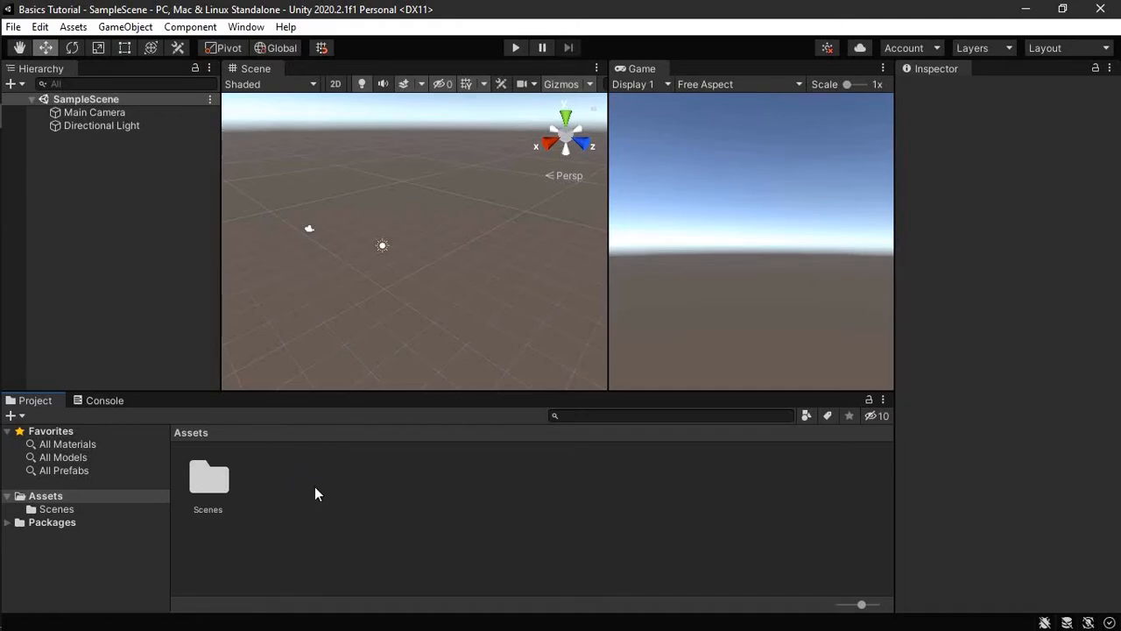
pyautogui.click(110, 401)
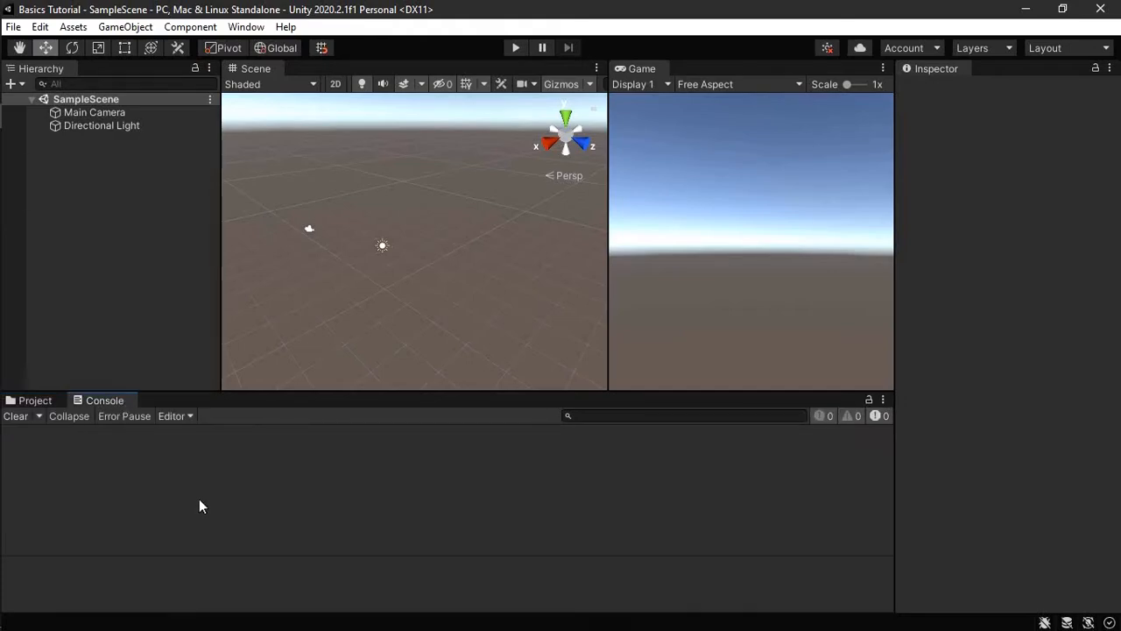
pyautogui.click(35, 400)
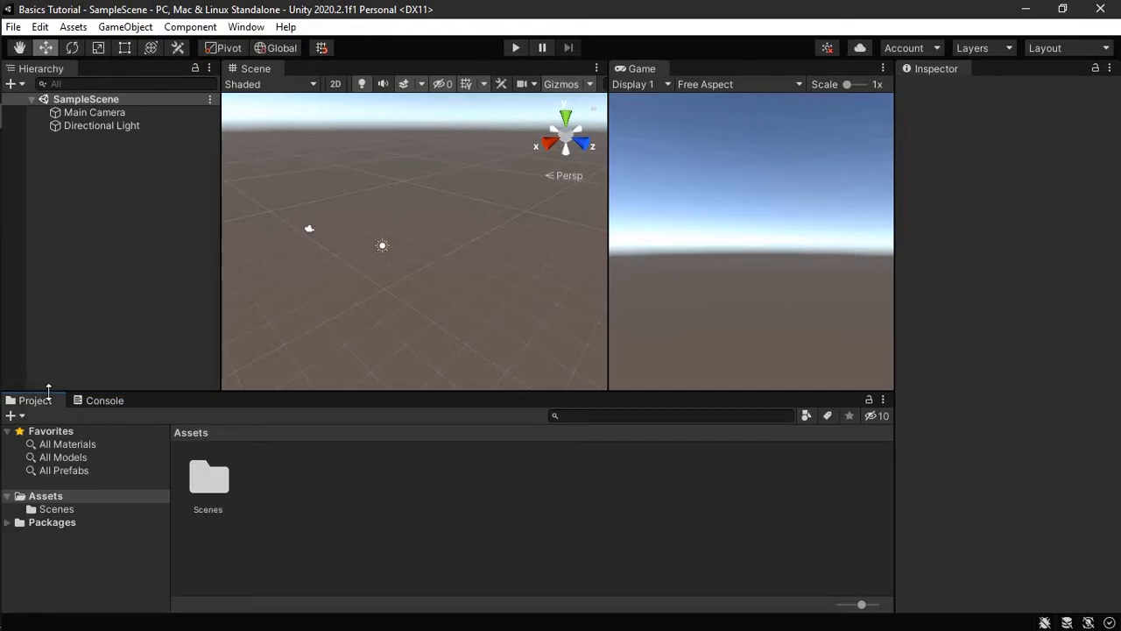
# - Create a Sphere 3D object in SampleScene
pyautogui.rightClick(152, 230)
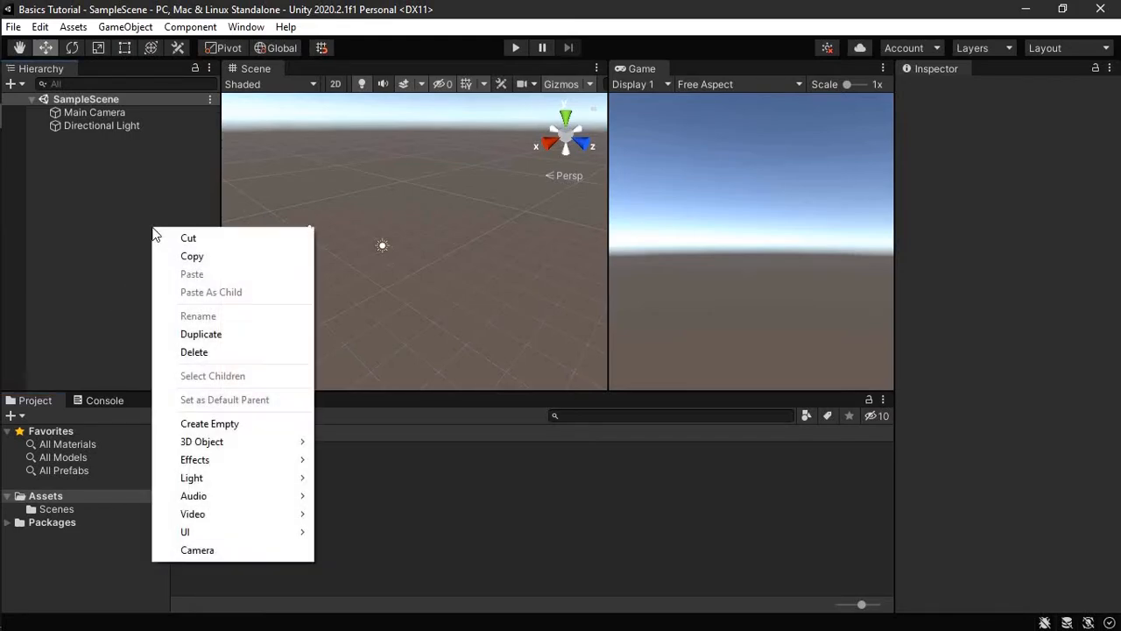
pyautogui.moveTo(211, 498)
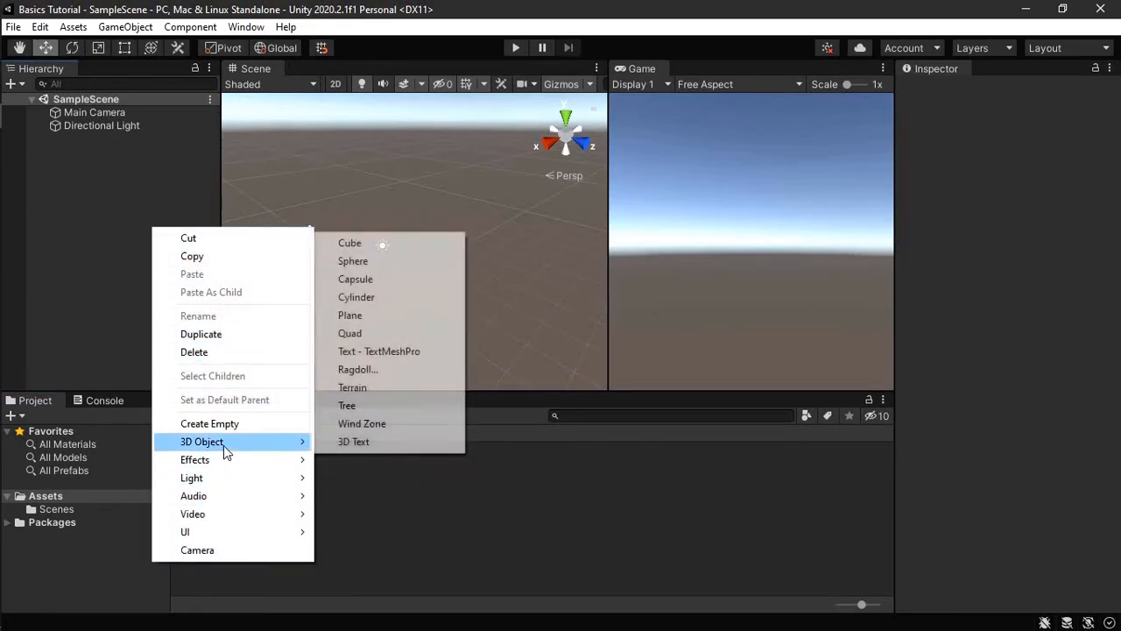
pyautogui.rightClick(127, 174)
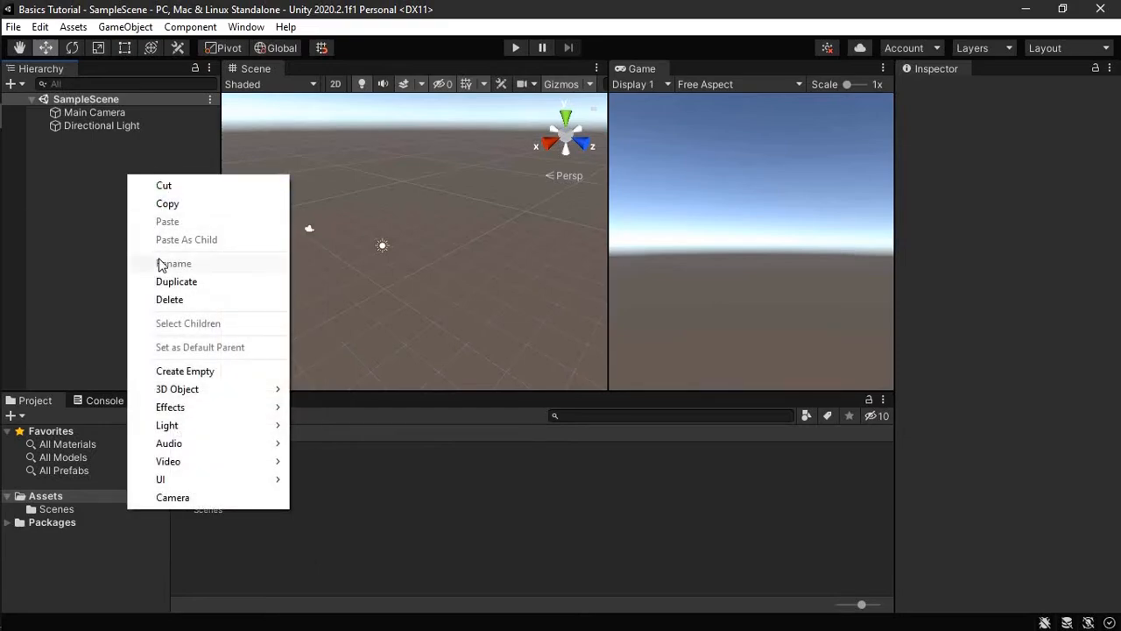
pyautogui.moveTo(173, 393)
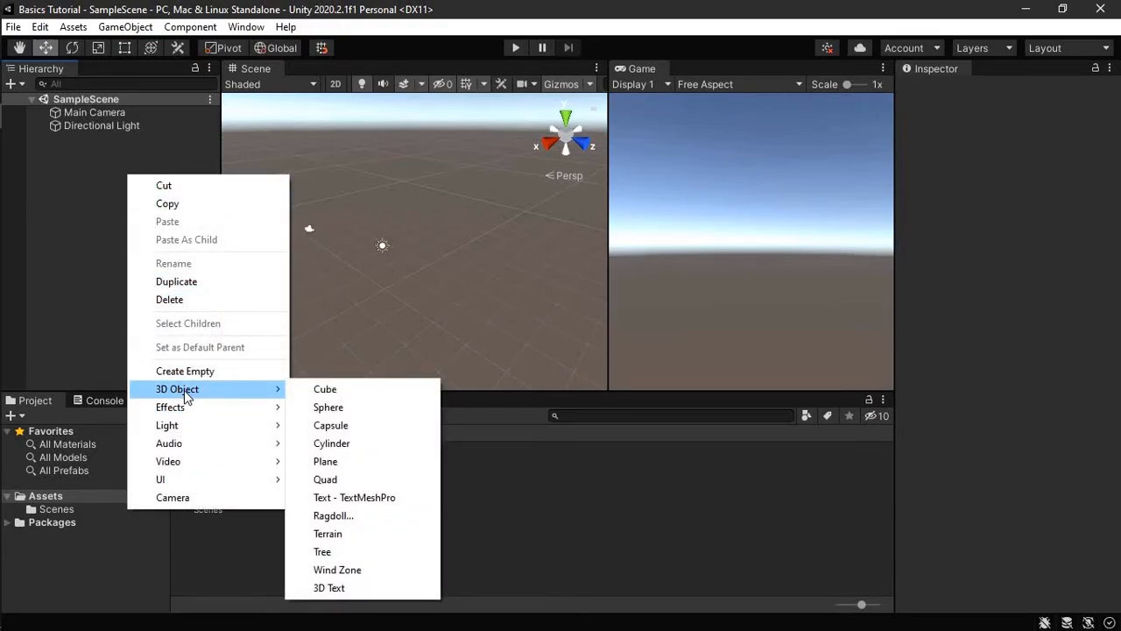
pyautogui.click(326, 408)
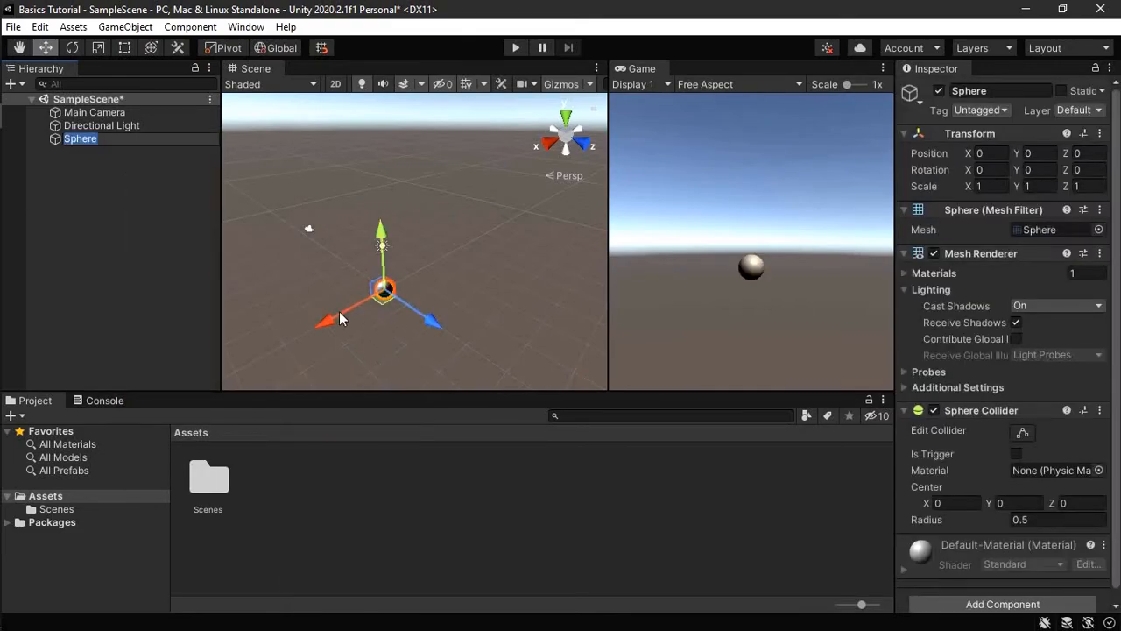
# - Frame the new sphere in the Scene view and inspect it from near and far
pyautogui.doubleClick(54, 139)
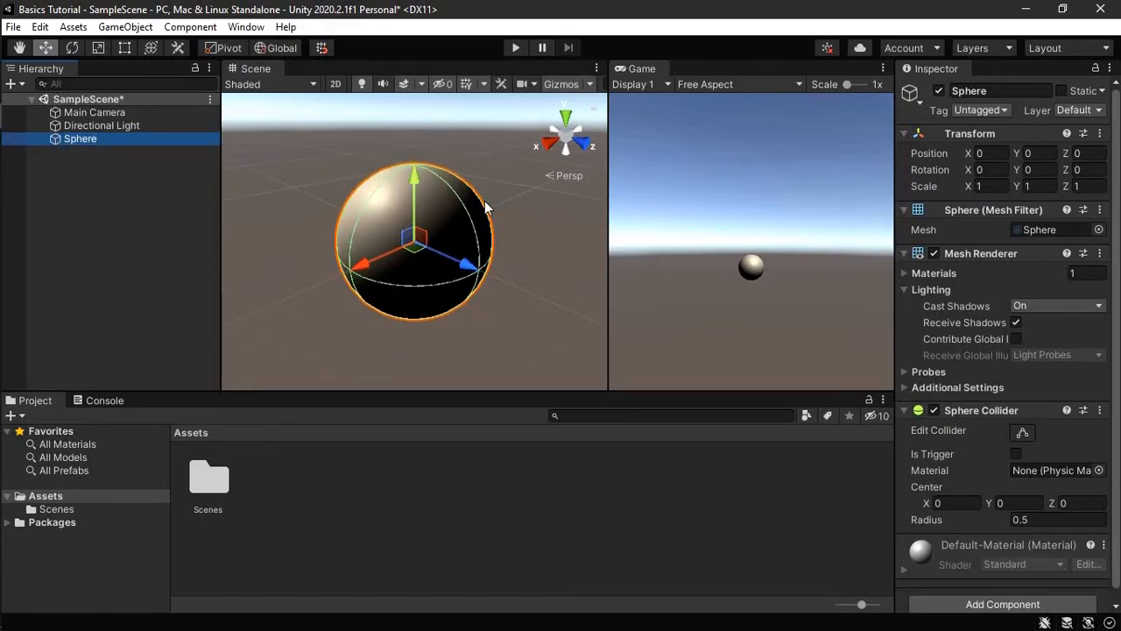
pyautogui.scroll(-5, 424, 264)
pyautogui.scroll(10, 425, 263)
pyautogui.moveTo(424, 264); pyautogui.dragTo(540, 266, button='middle')
pyautogui.scroll(-5, 416, 274)
pyautogui.scroll(-4, 461, 237)
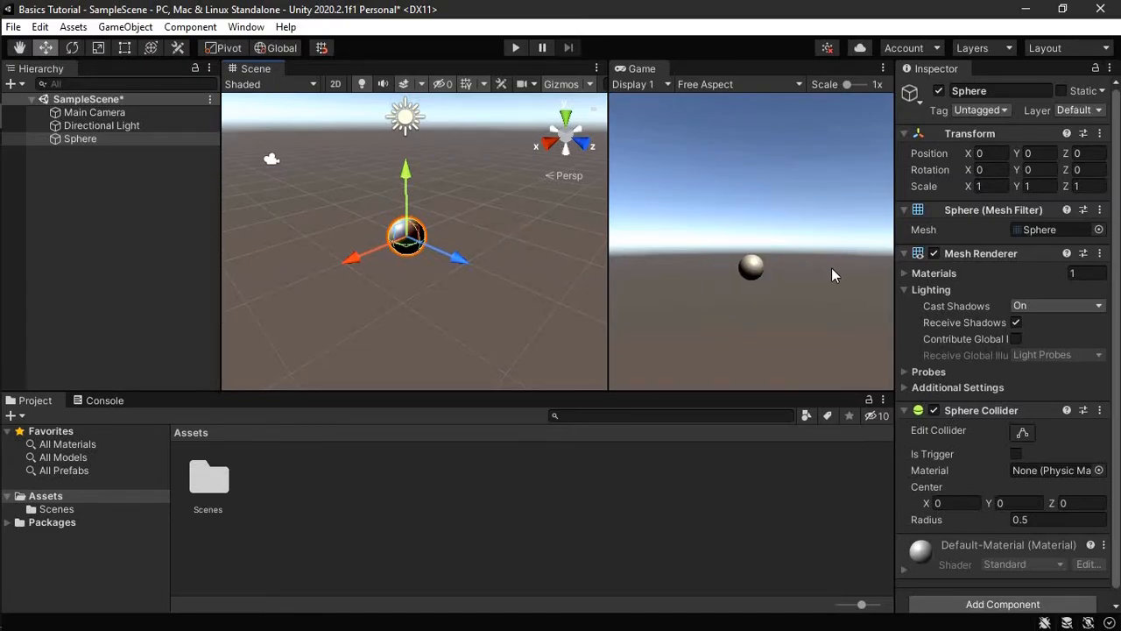
pyautogui.moveTo(305, 179); pyautogui.dragTo(309, 182, button='middle')
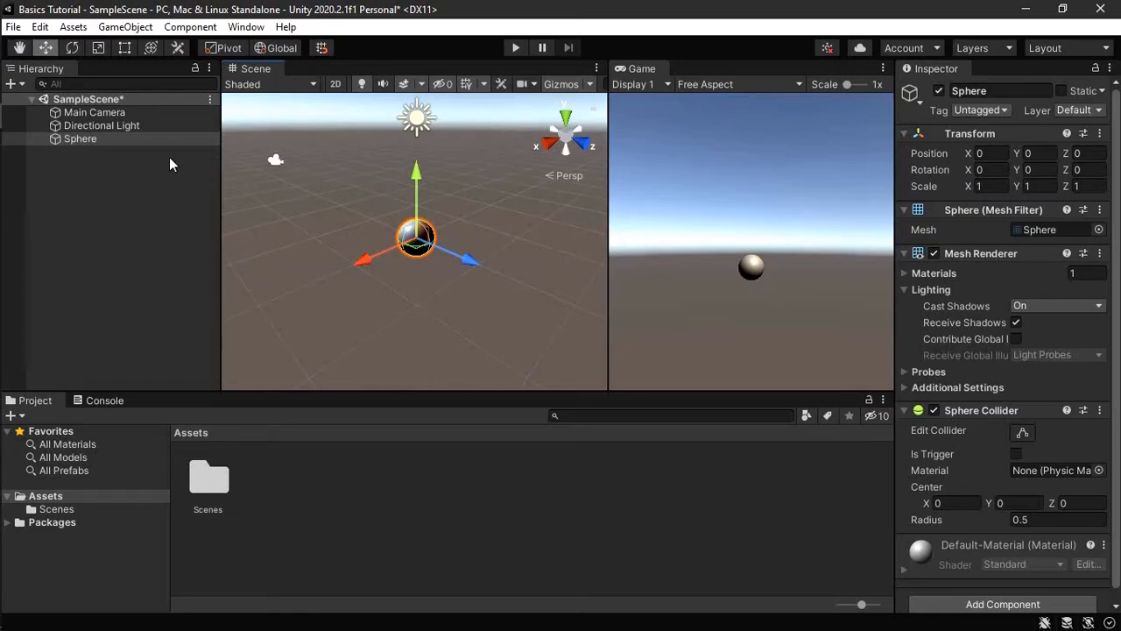
# - Examine the components of the Main Camera, the Directional Light and the Sphere, and their placement in the scene
pyautogui.click(131, 113)
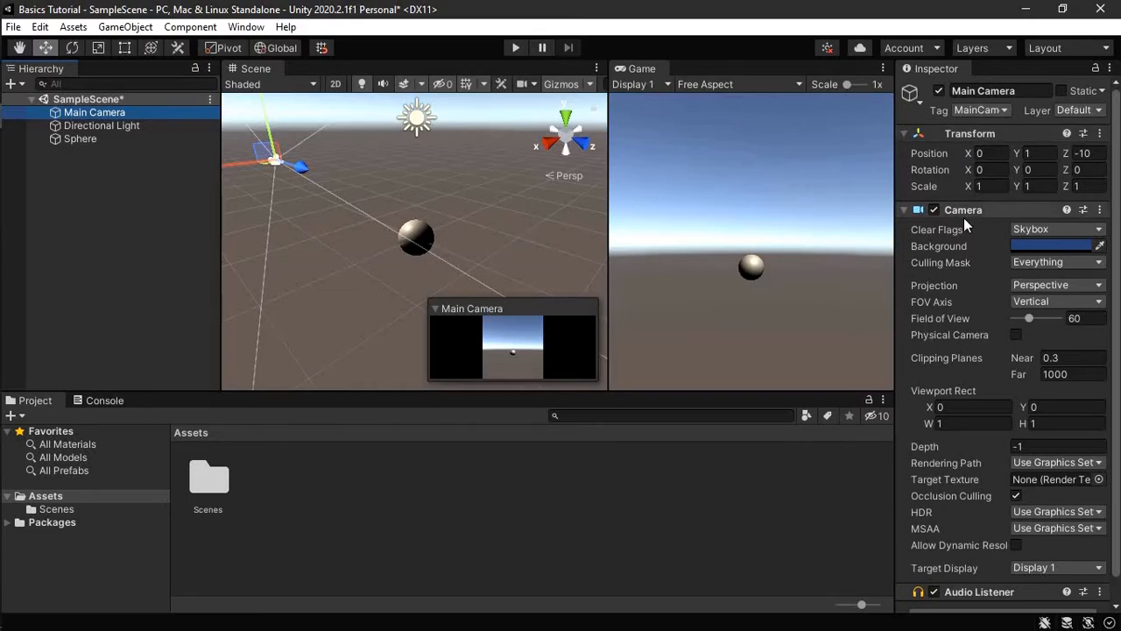
pyautogui.scroll(-1, 966, 211)
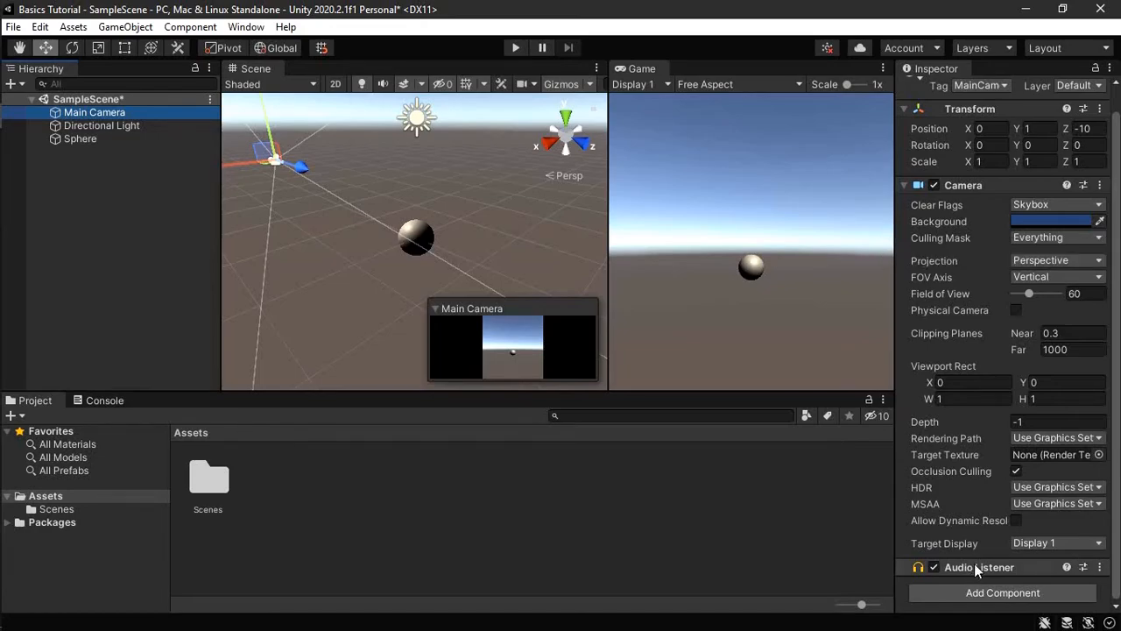
pyautogui.scroll(1, 1021, 445)
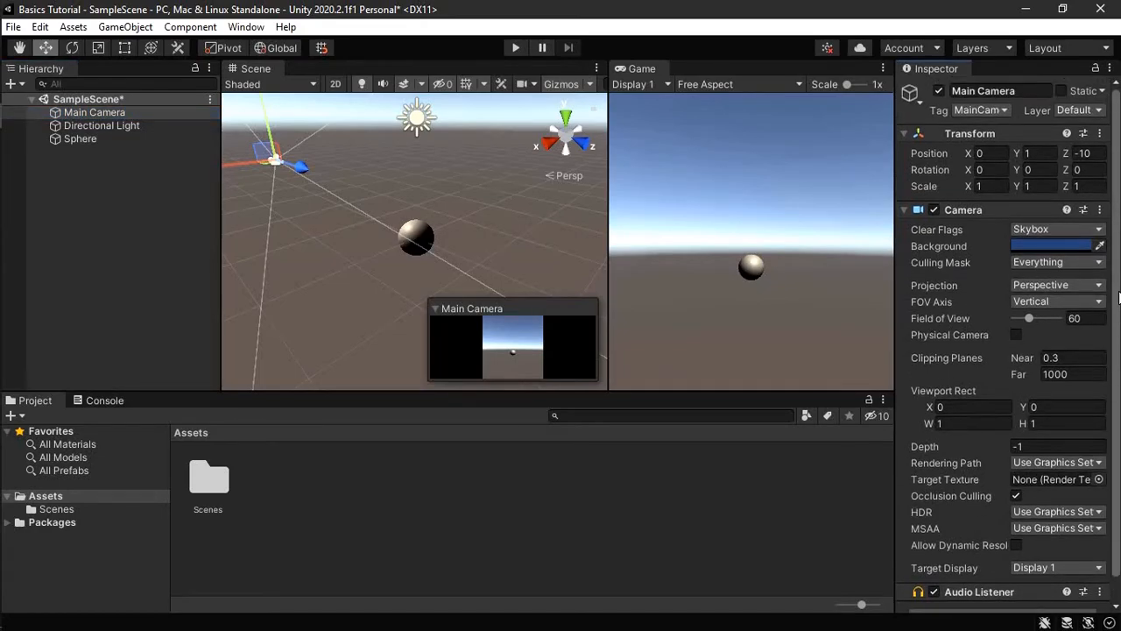
pyautogui.click(110, 126)
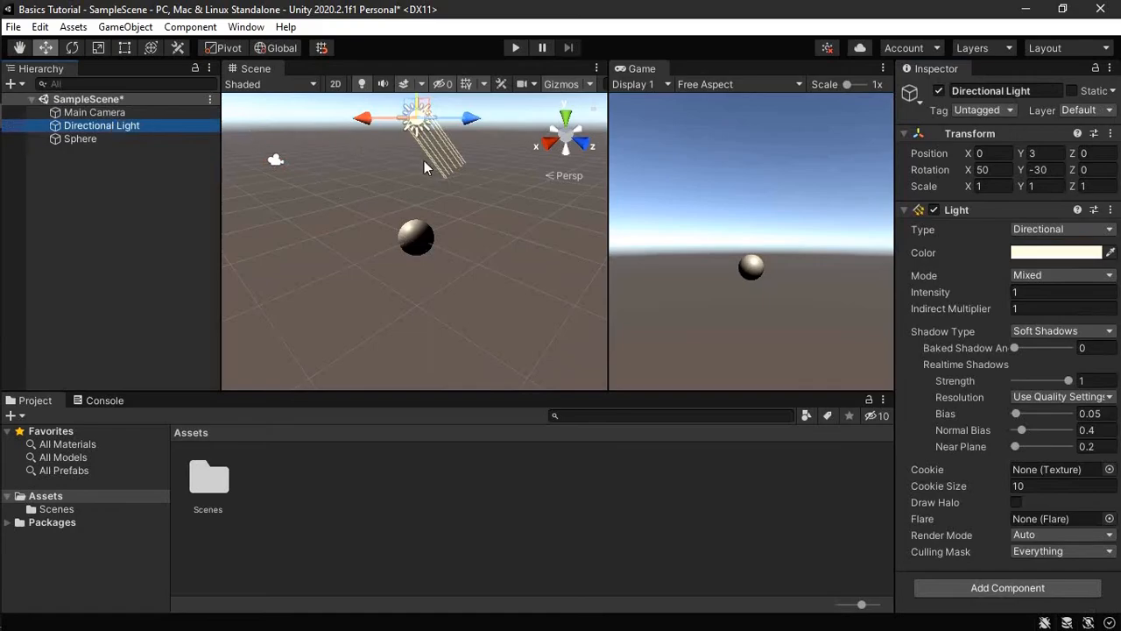
pyautogui.scroll(-2, 429, 168)
pyautogui.moveTo(432, 169); pyautogui.dragTo(403, 210, button='middle')
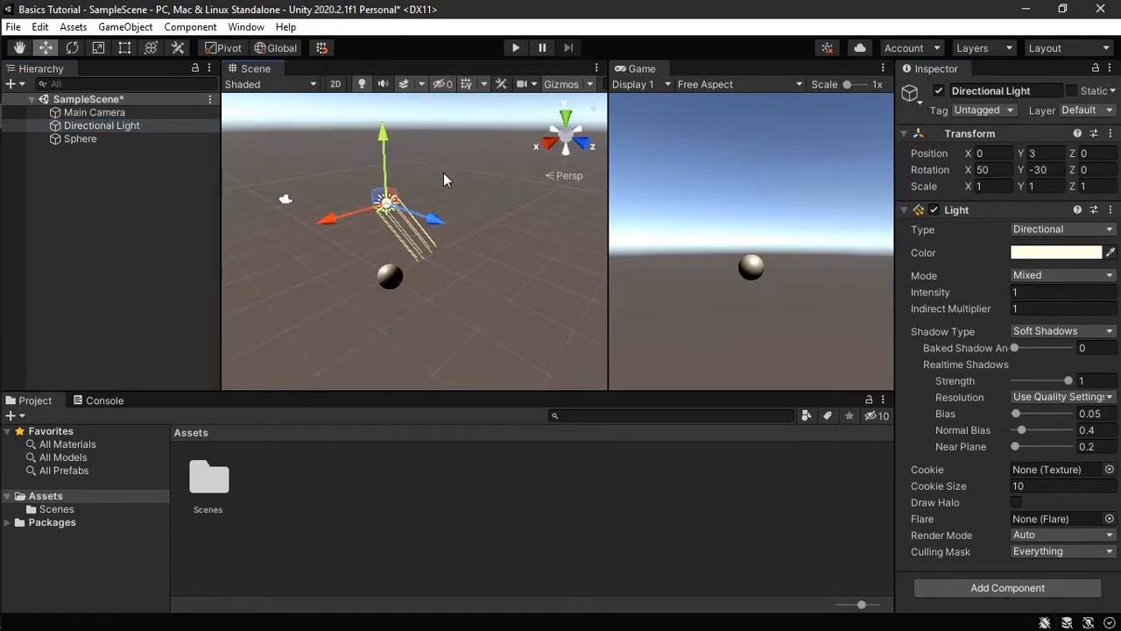
pyautogui.click(153, 142)
pyautogui.scroll(3, 342, 256)
pyautogui.scroll(-4, 341, 257)
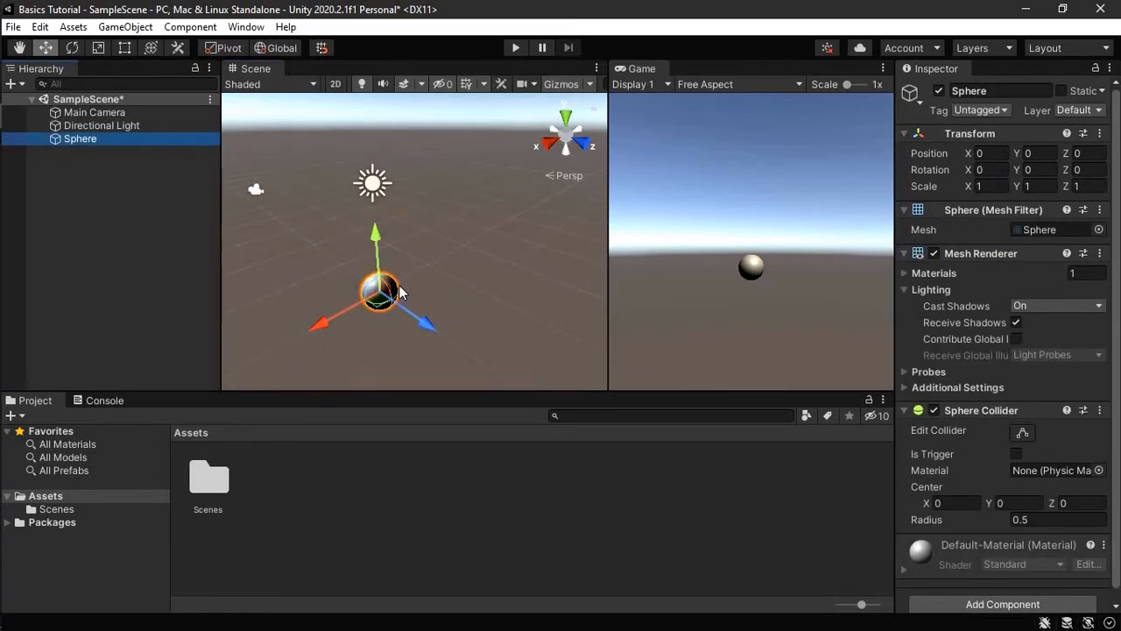
pyautogui.moveTo(342, 257); pyautogui.dragTo(355, 219, button='middle')
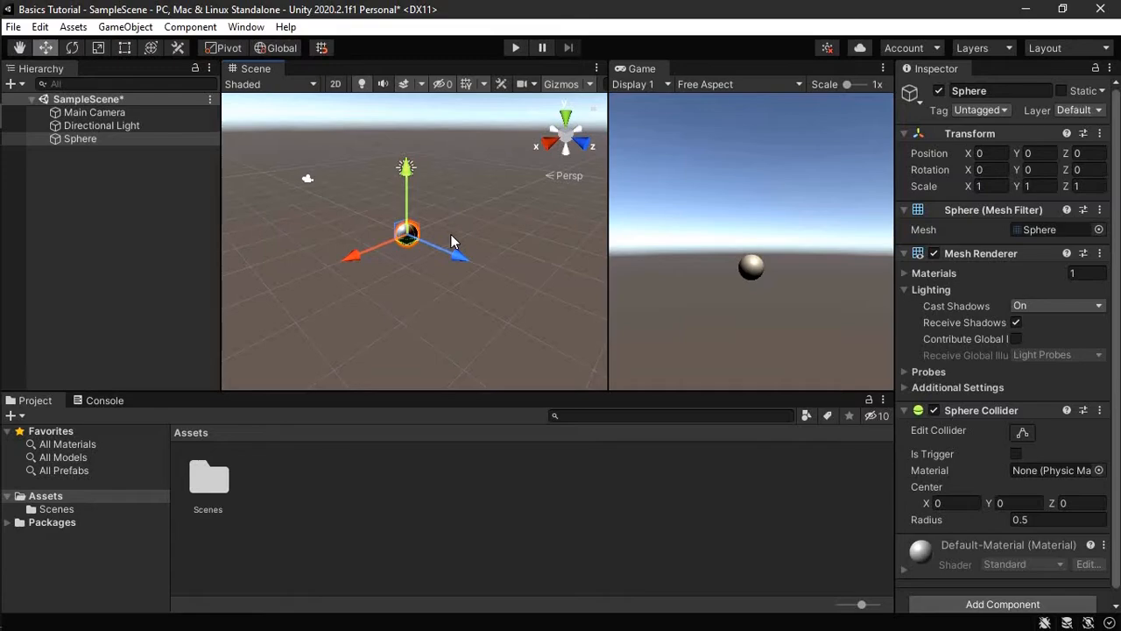
# - Pan around the sphere with the Hand tool, switch back to the Move tool, and zoom in on the sphere
pyautogui.press('q')
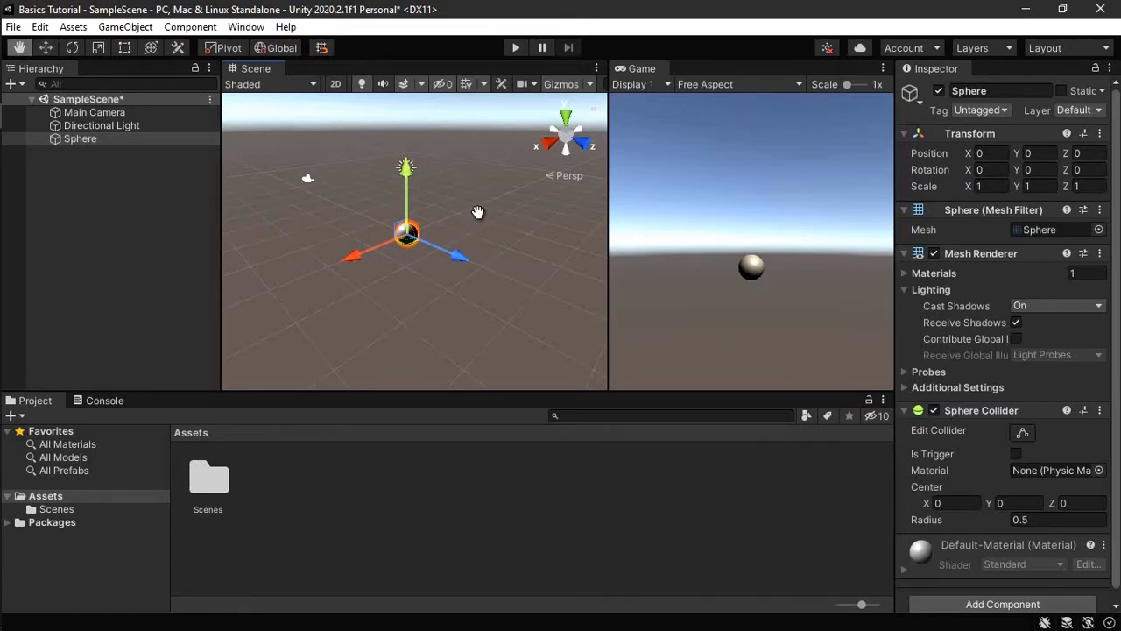
pyautogui.moveTo(477, 212); pyautogui.dragTo(446, 198)
pyautogui.press('w')
pyautogui.press('q')
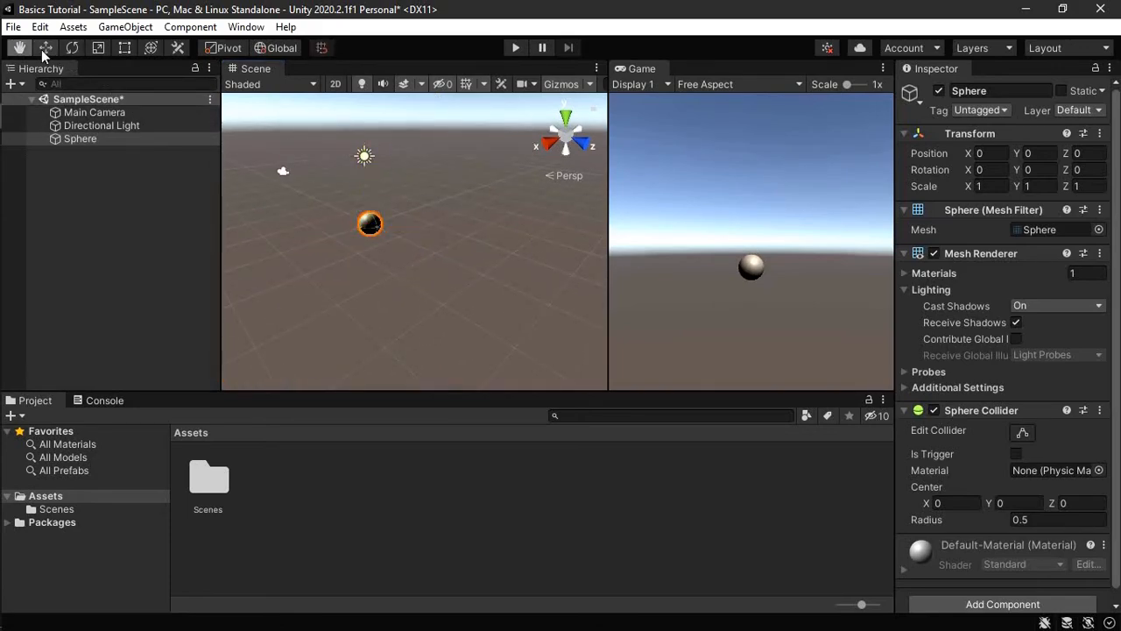
pyautogui.press('w')
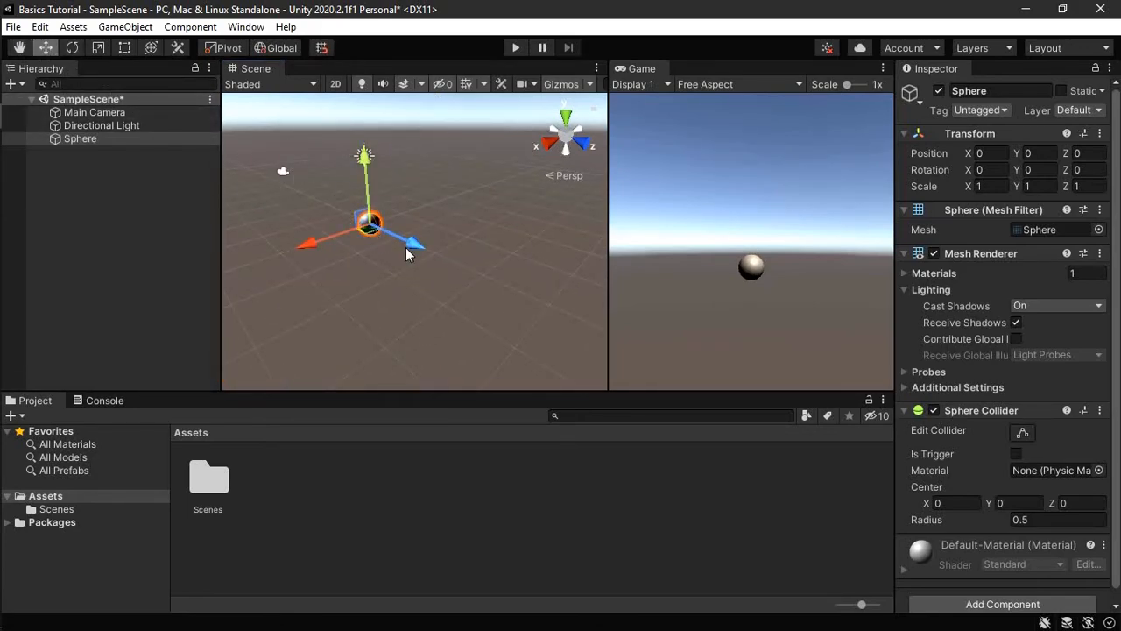
pyautogui.scroll(1, 409, 249)
pyautogui.press('q')
pyautogui.moveTo(431, 203); pyautogui.dragTo(479, 255)
pyautogui.press('w')
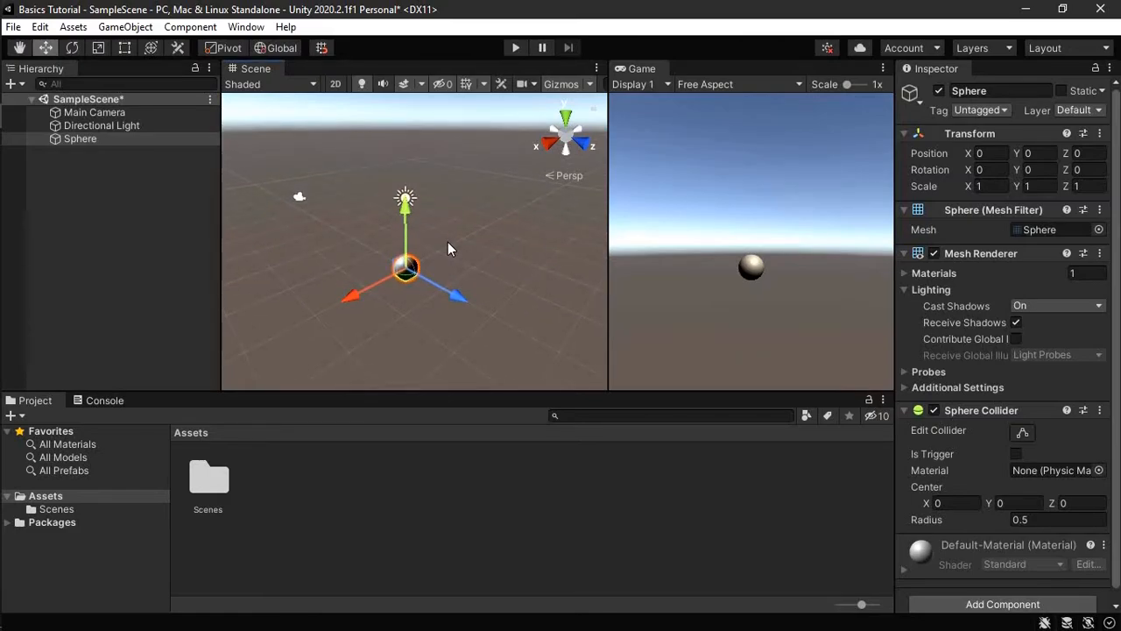
pyautogui.moveTo(448, 243)
pyautogui.mouseDown(button='middle')
pyautogui.moveTo(461, 222)
pyautogui.moveTo(458, 246)
pyautogui.mouseUp(button='middle')
pyautogui.scroll(3, 458, 242)
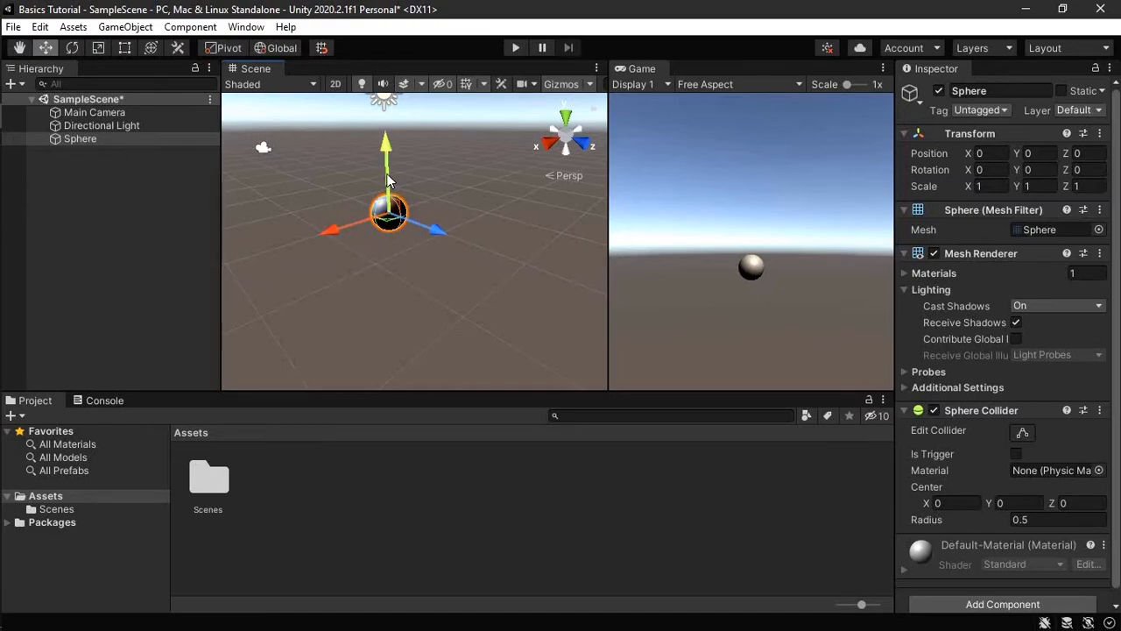
# - Move the sphere off the origin to about X 0.54, Y 3.09, Z 4.18, with the Scene view turned to the Back orientation
pyautogui.moveTo(428, 225); pyautogui.dragTo(486, 229)
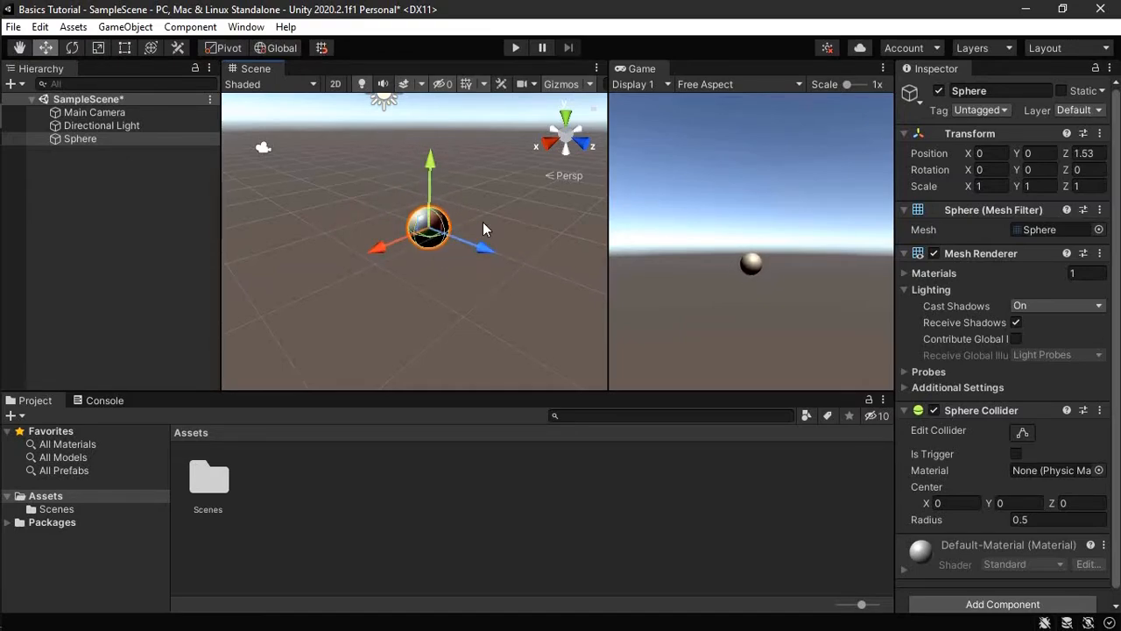
pyautogui.click(545, 144)
pyautogui.moveTo(545, 165); pyautogui.dragTo(496, 327, button='middle')
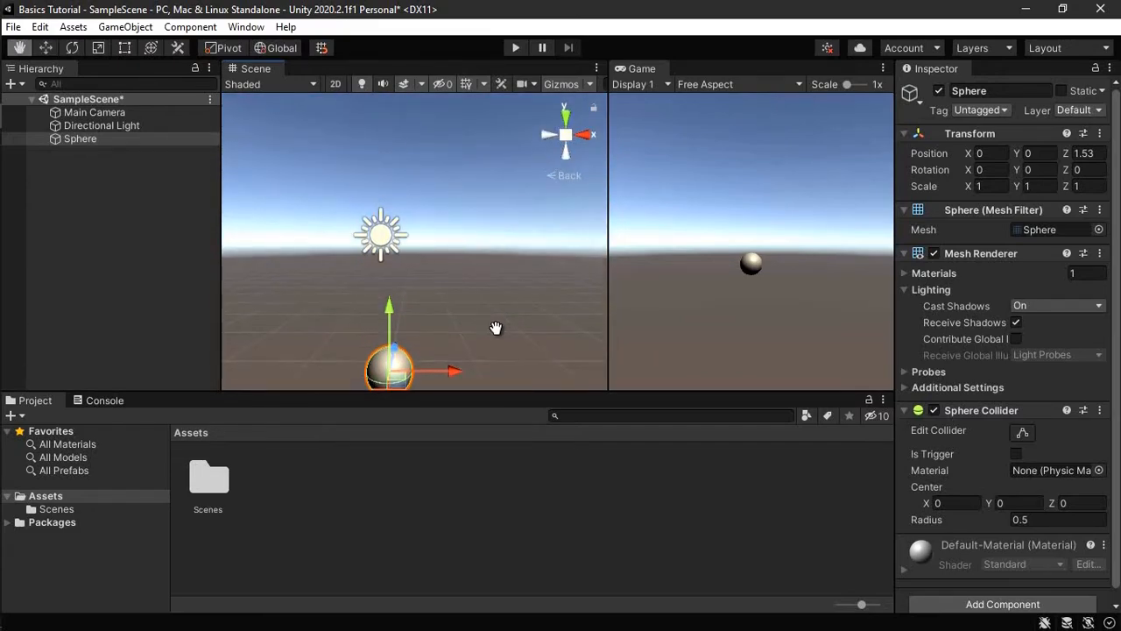
pyautogui.scroll(-3, 399, 307)
pyautogui.moveTo(406, 306); pyautogui.dragTo(413, 298, button='middle')
pyautogui.scroll(3, 414, 298)
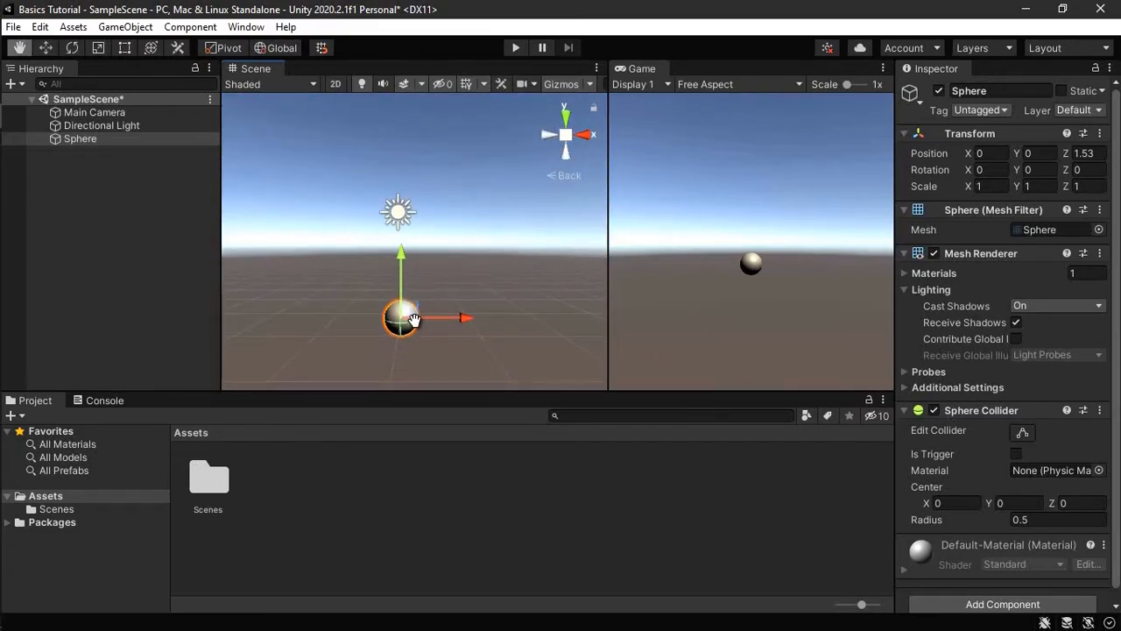
pyautogui.press('w')
pyautogui.moveTo(385, 359); pyautogui.dragTo(424, 340)
pyautogui.moveTo(412, 297); pyautogui.dragTo(463, 233)
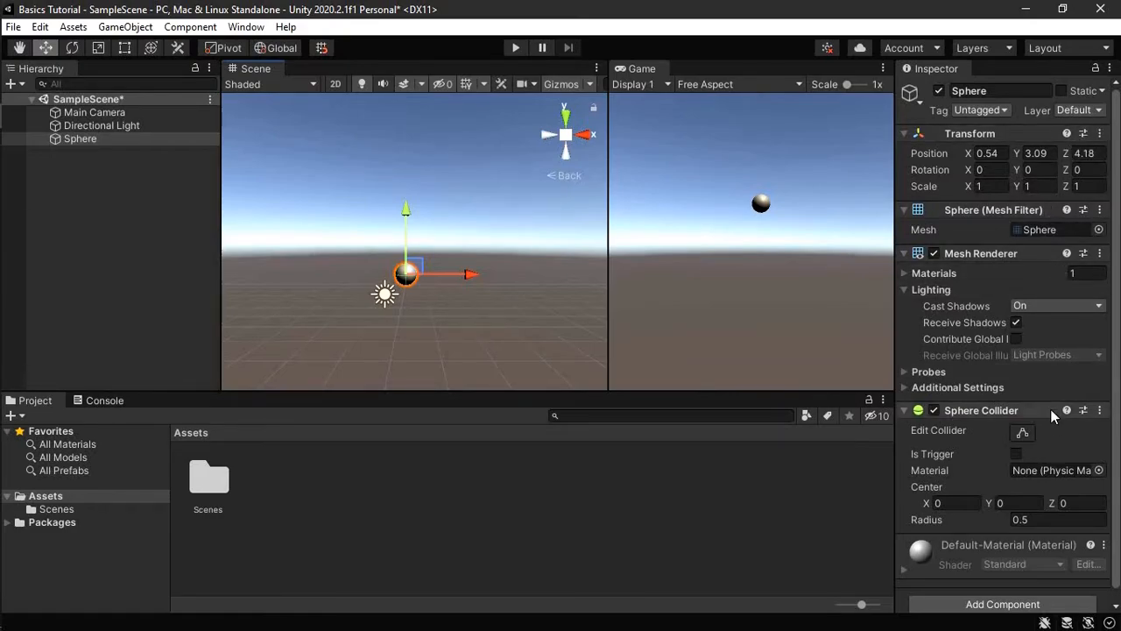
# - Reset the sphere's Transform component
pyautogui.click(1101, 133)
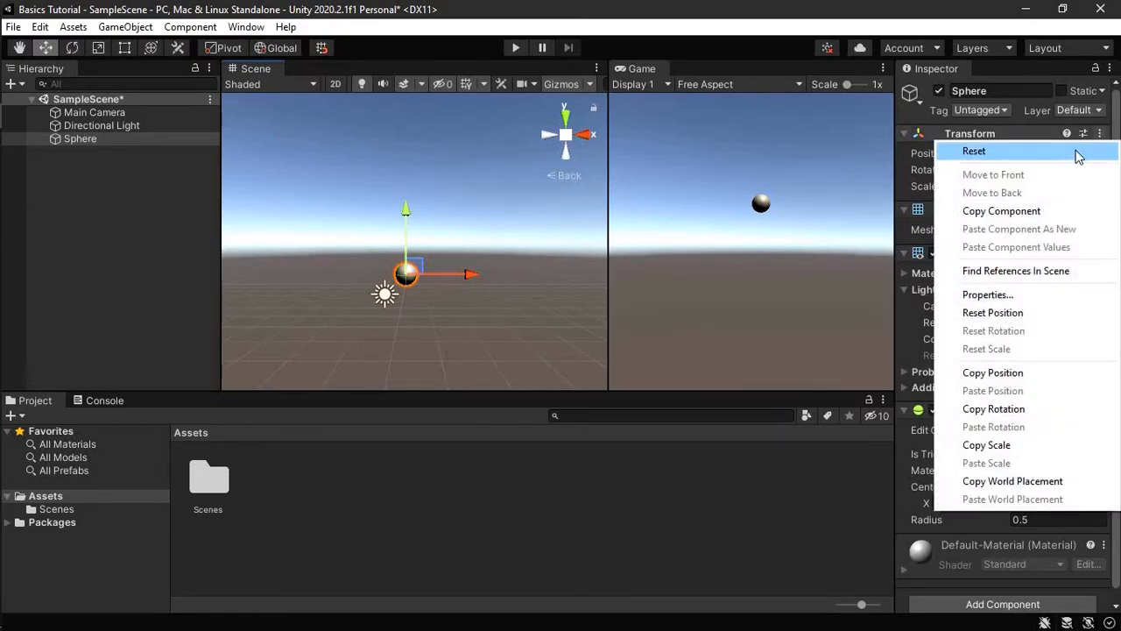
pyautogui.click(1073, 150)
pyautogui.moveTo(491, 296); pyautogui.dragTo(506, 247, button='middle')
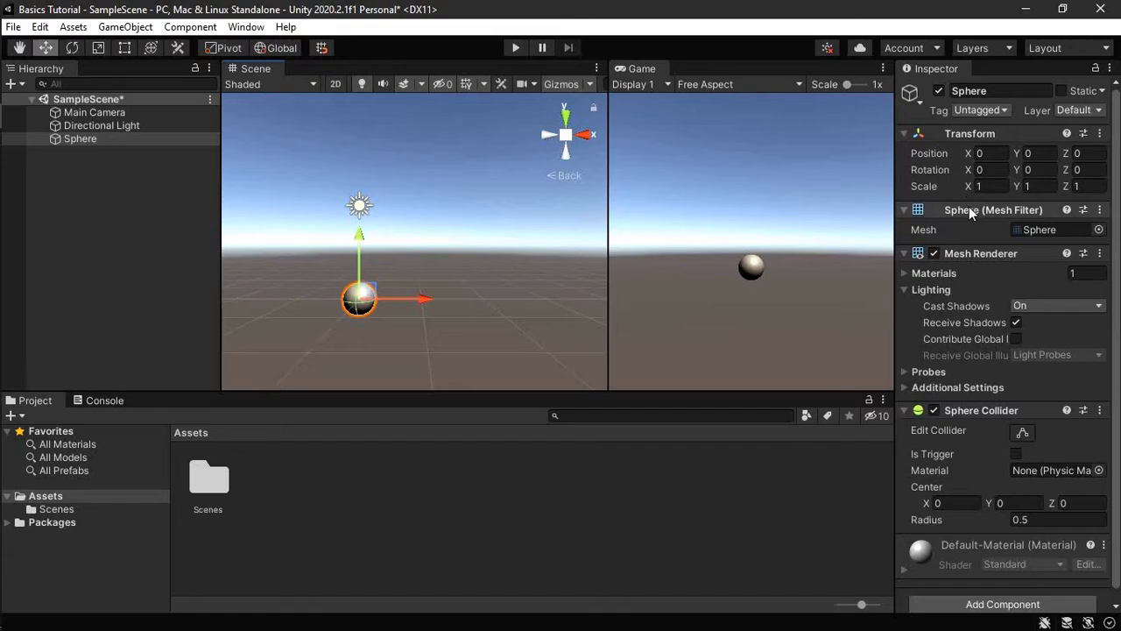
# - Try other meshes such as Cube, Cylinder and Plane in the sphere's Mesh Filter, and reselect the Sphere mesh
pyautogui.click(1098, 229)
pyautogui.click(863, 231)
pyautogui.press('Down')
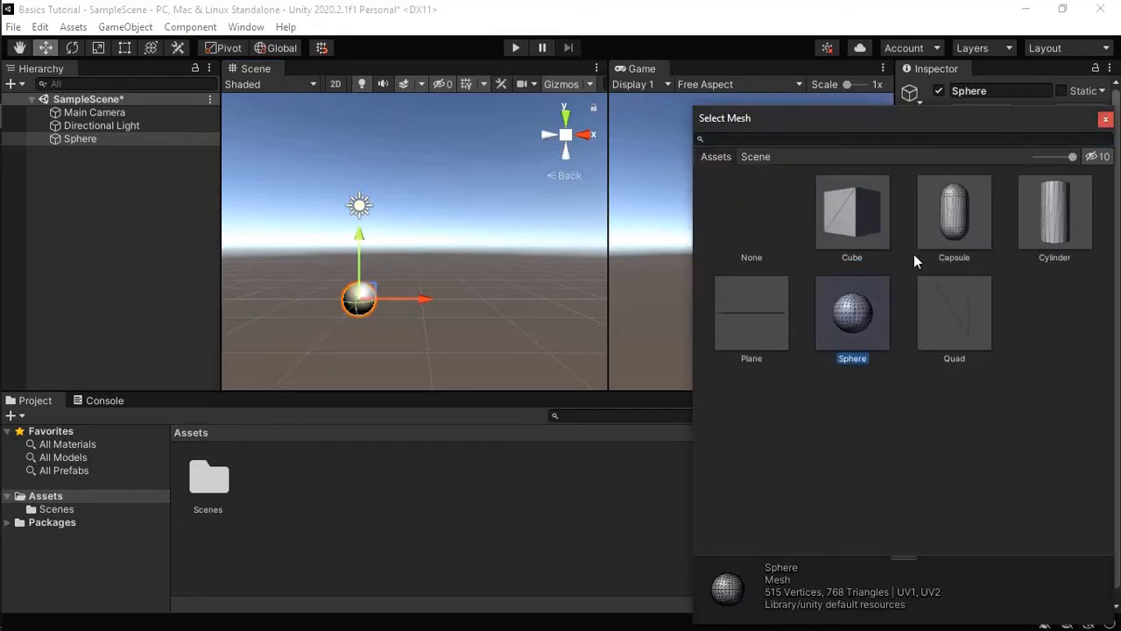
pyautogui.press('Up')
pyautogui.press('Right')
pyautogui.press('Right')
pyautogui.press('Left')
pyautogui.press('Right')
pyautogui.press('Down')
pyautogui.press('Left')
pyautogui.press('Left')
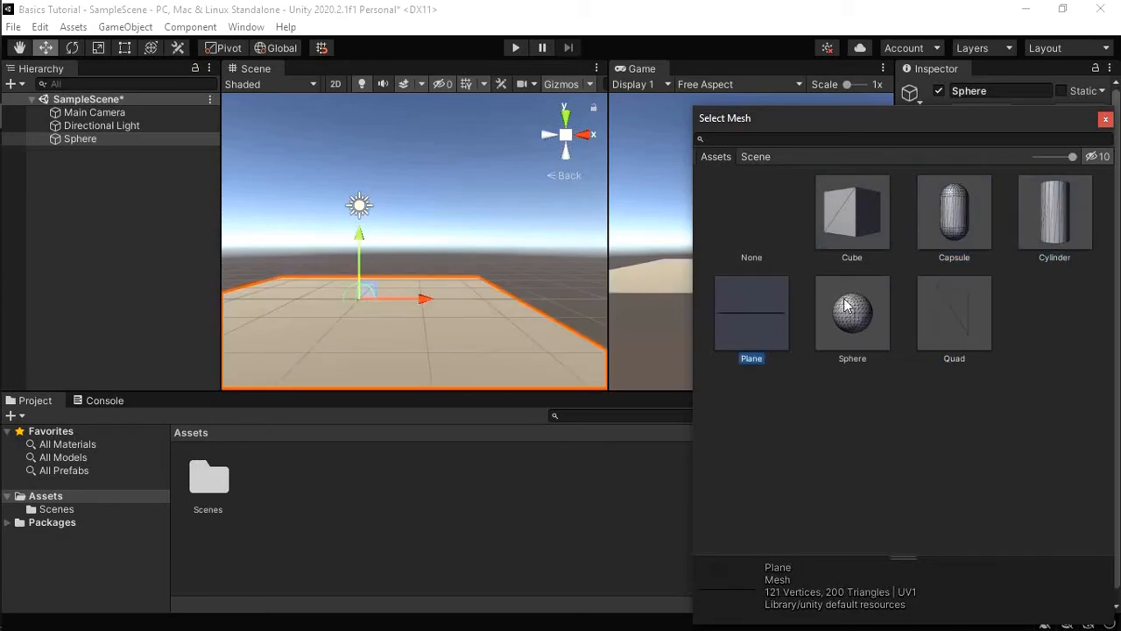
pyautogui.click(850, 307)
pyautogui.click(1105, 119)
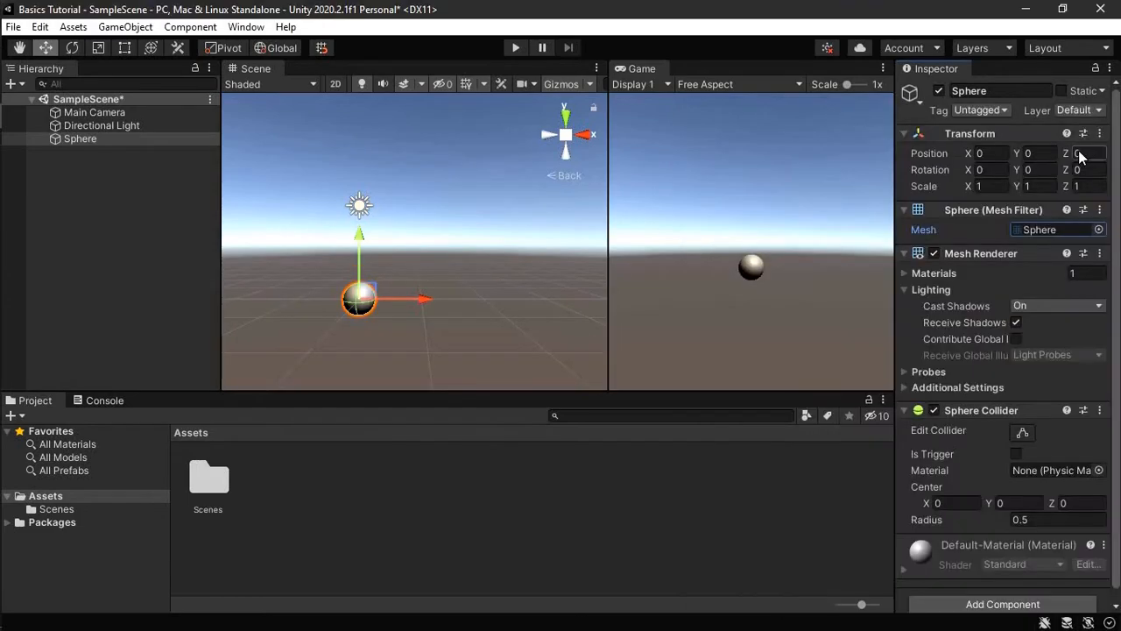
# - Turn the sphere's Mesh Renderer off and on again, and inspect its Sphere Collider outline from near and far
pyautogui.click(933, 253)
pyautogui.click(934, 253)
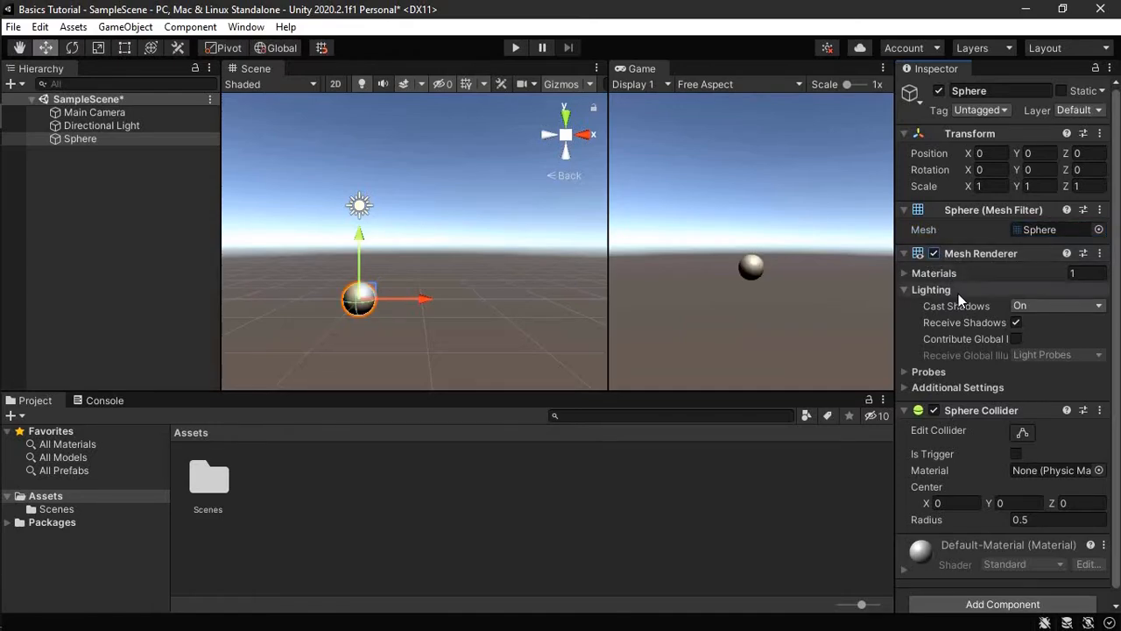
pyautogui.scroll(-1, 1008, 330)
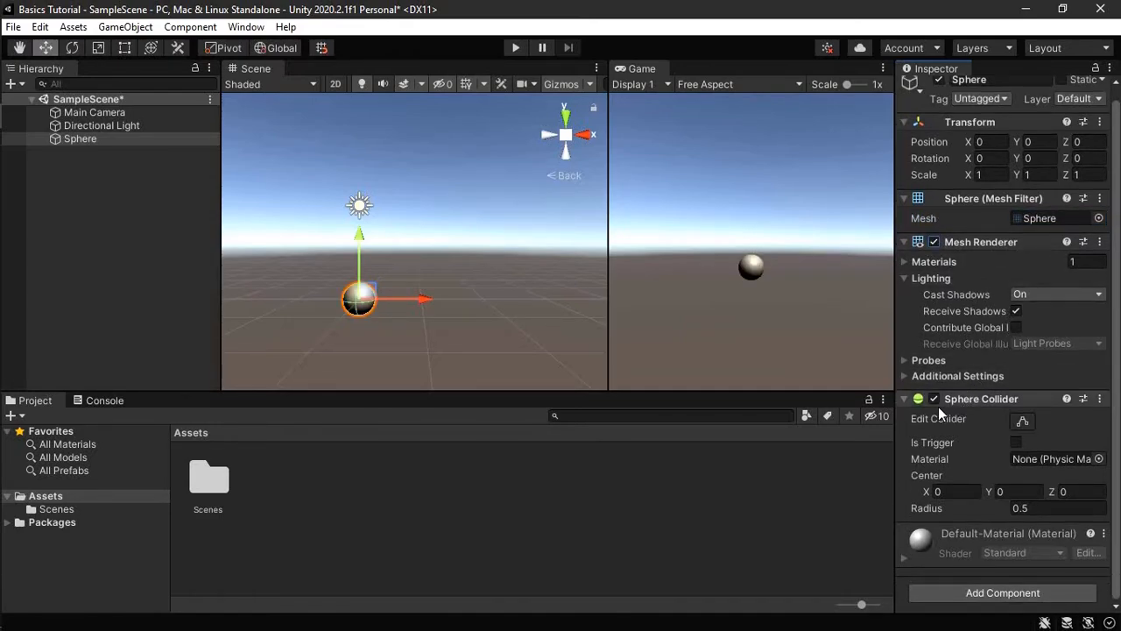
pyautogui.scroll(3, 477, 317)
pyautogui.moveTo(477, 317); pyautogui.dragTo(522, 261, button='middle')
pyautogui.scroll(5, 454, 288)
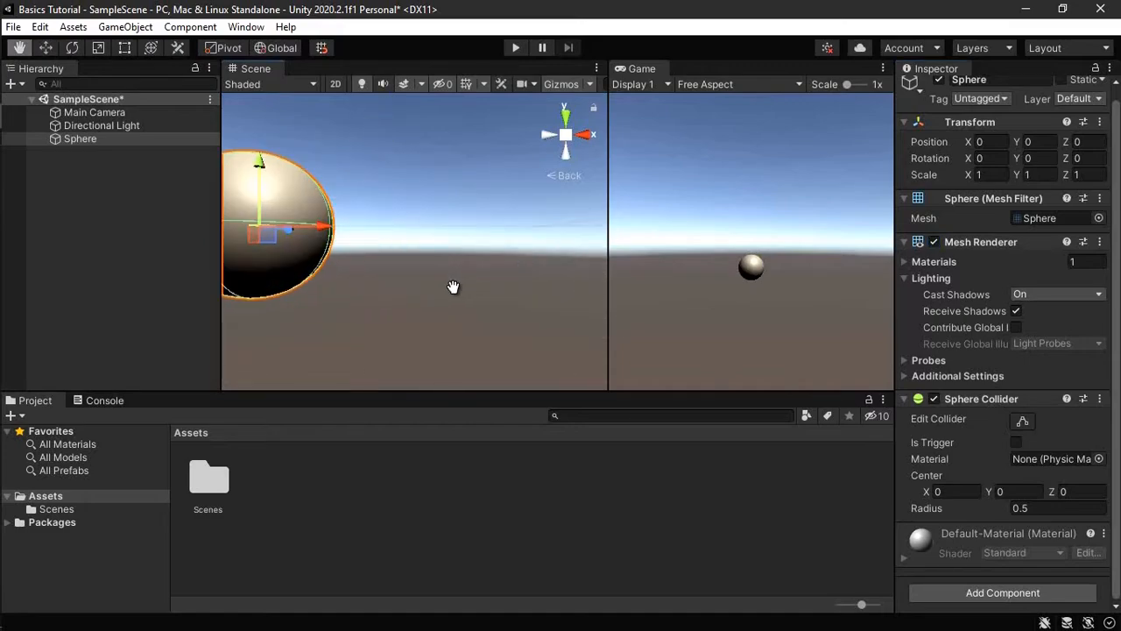
pyautogui.scroll(-5, 455, 289)
pyautogui.moveTo(456, 289); pyautogui.dragTo(478, 296, button='middle')
pyautogui.scroll(2, 470, 287)
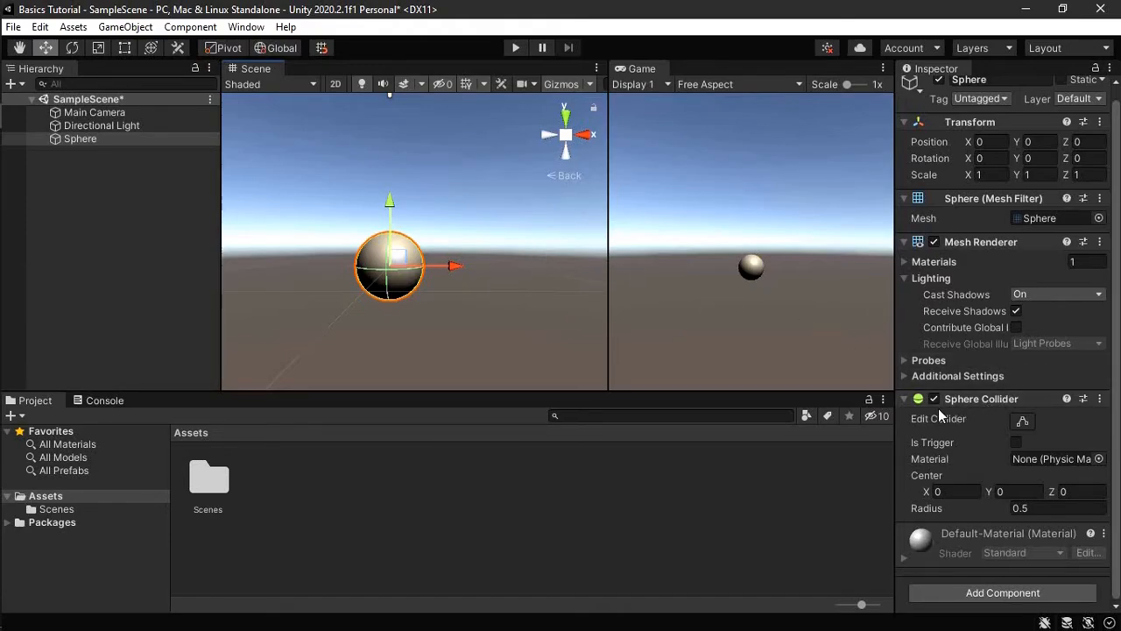
# - Duplicate the Sphere and frame the copy in the Scene view
pyautogui.click(129, 142)
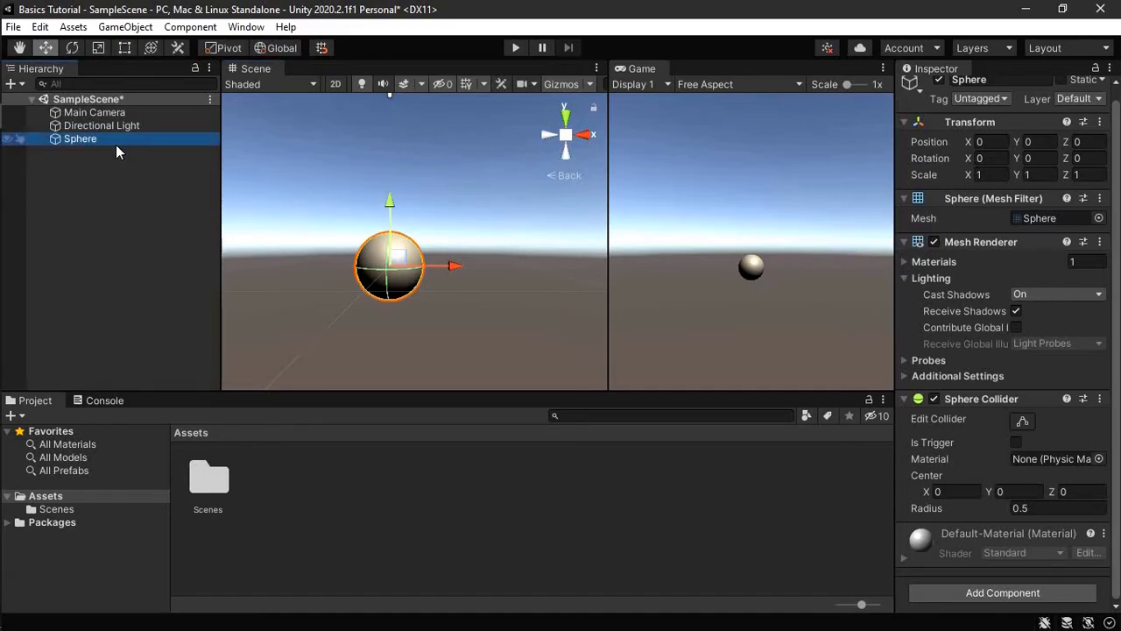
pyautogui.hotkey('ctrl', 'd')
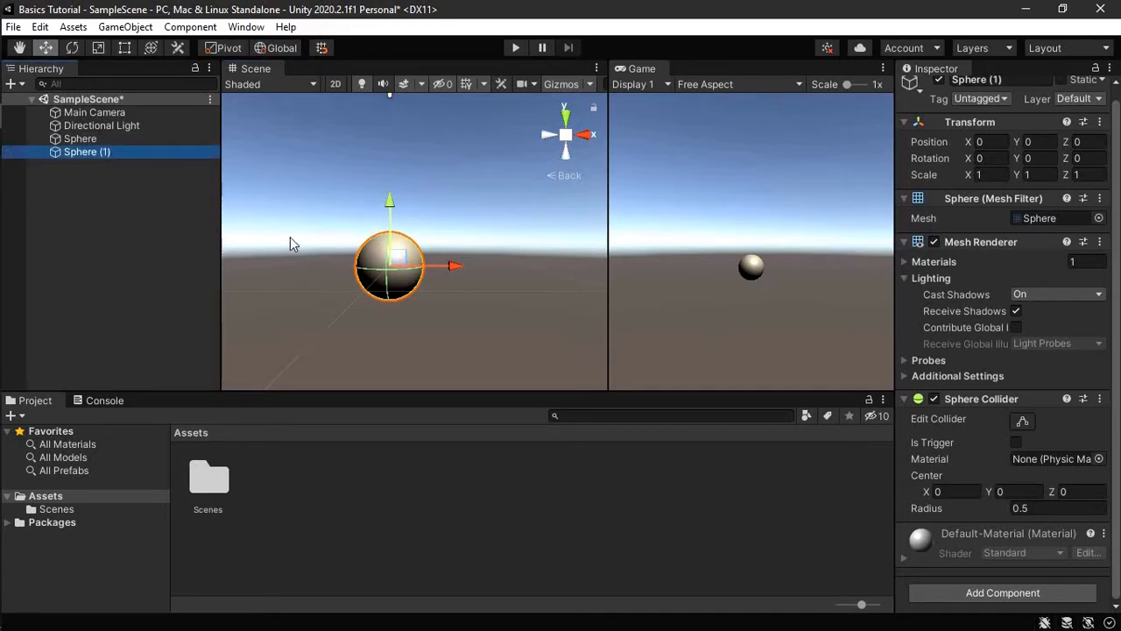
pyautogui.doubleClick(130, 151)
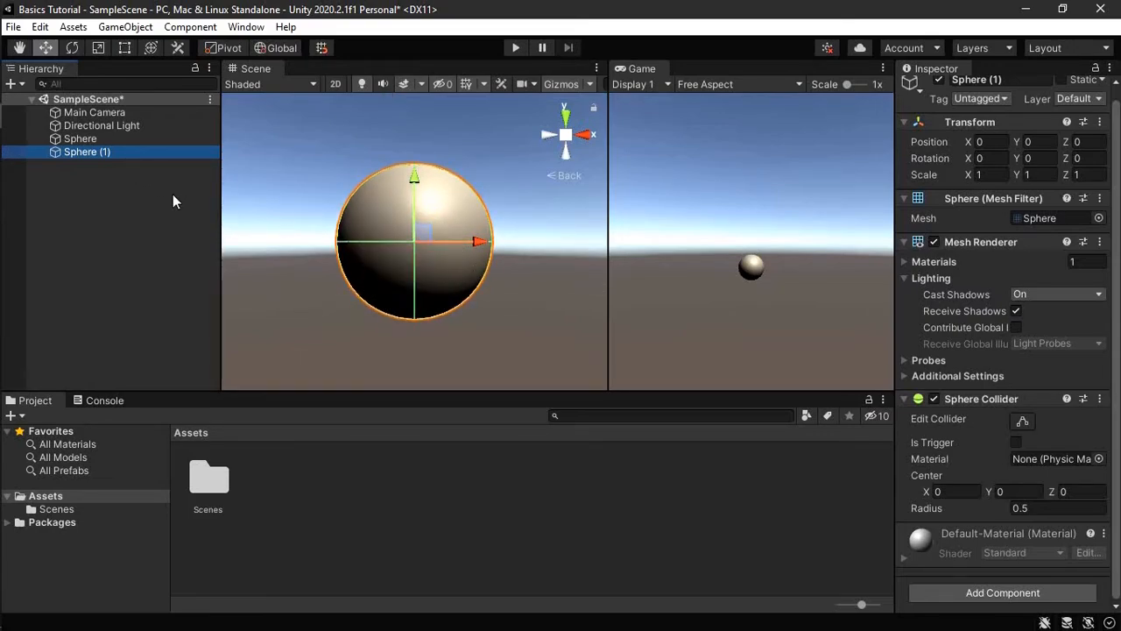
pyautogui.scroll(-5, 483, 256)
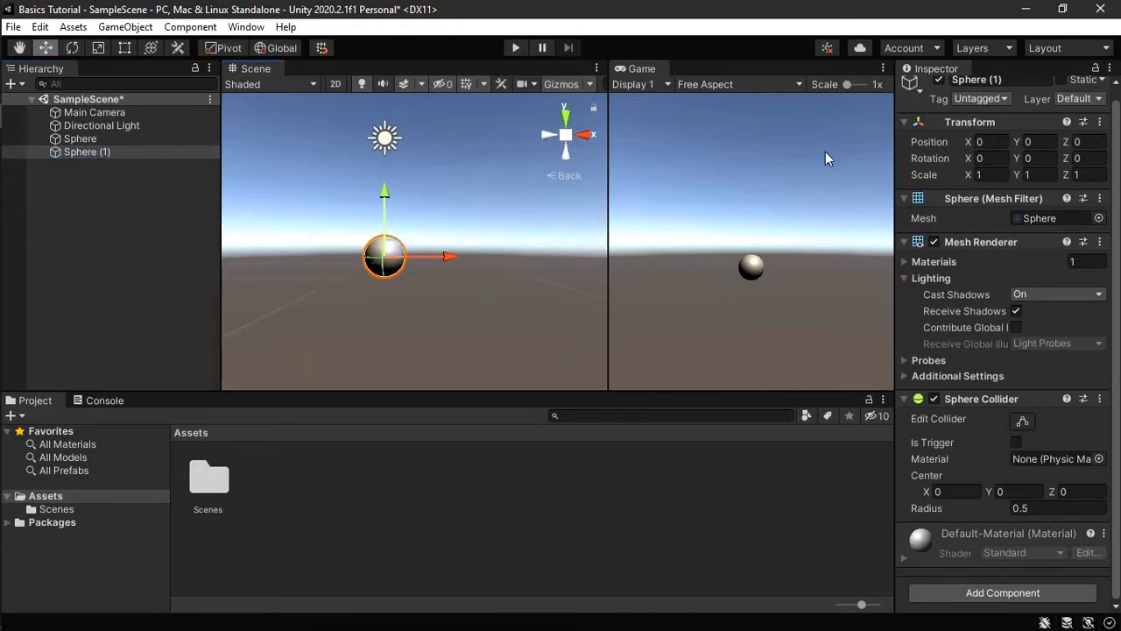
# - Set the duplicate sphere's X position to 5
pyautogui.click(981, 142)
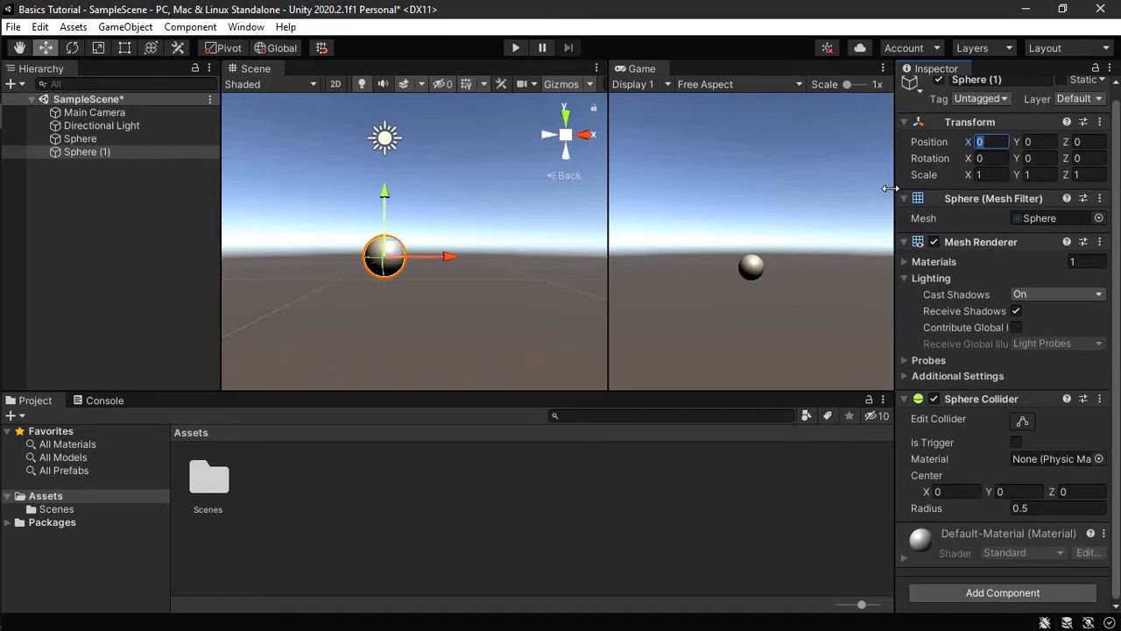
pyautogui.write('5')
pyautogui.moveTo(500, 291); pyautogui.dragTo(428, 277, button='middle')
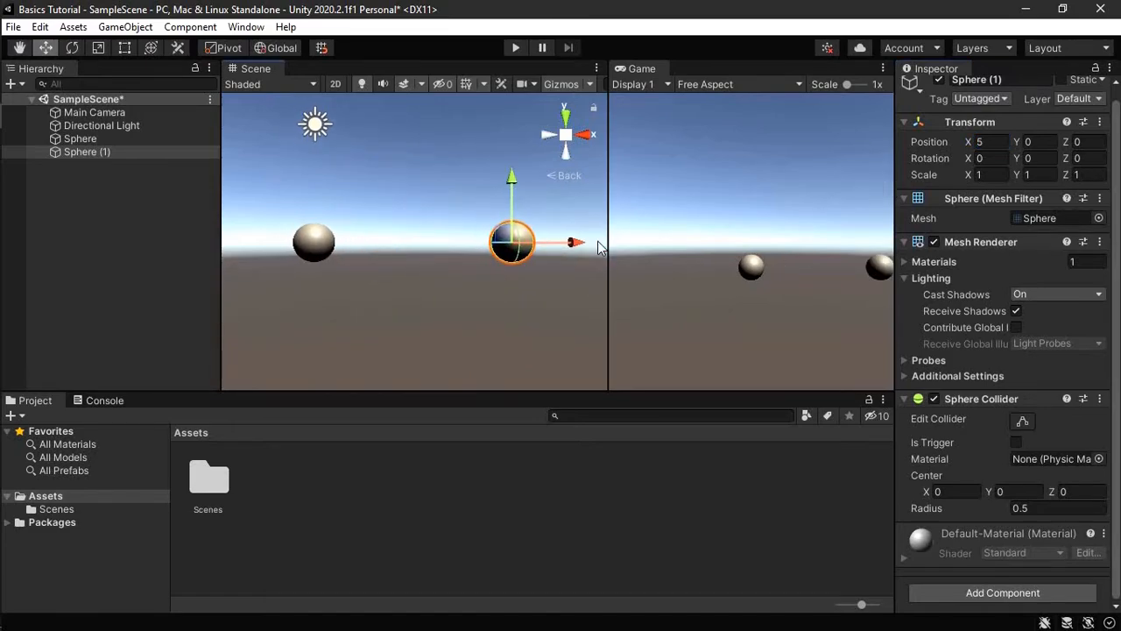
# - Set the duplicate sphere's X position to 3
pyautogui.click(978, 143)
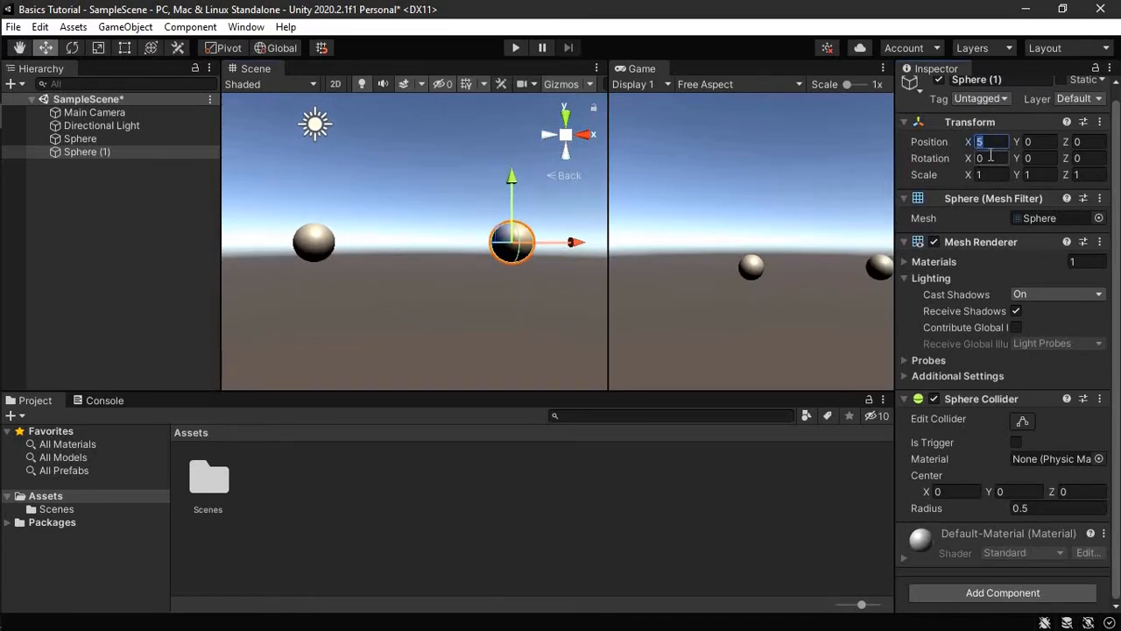
pyautogui.write('3')
pyautogui.scroll(3, 367, 269)
pyautogui.moveTo(367, 269); pyautogui.dragTo(420, 311, button='middle')
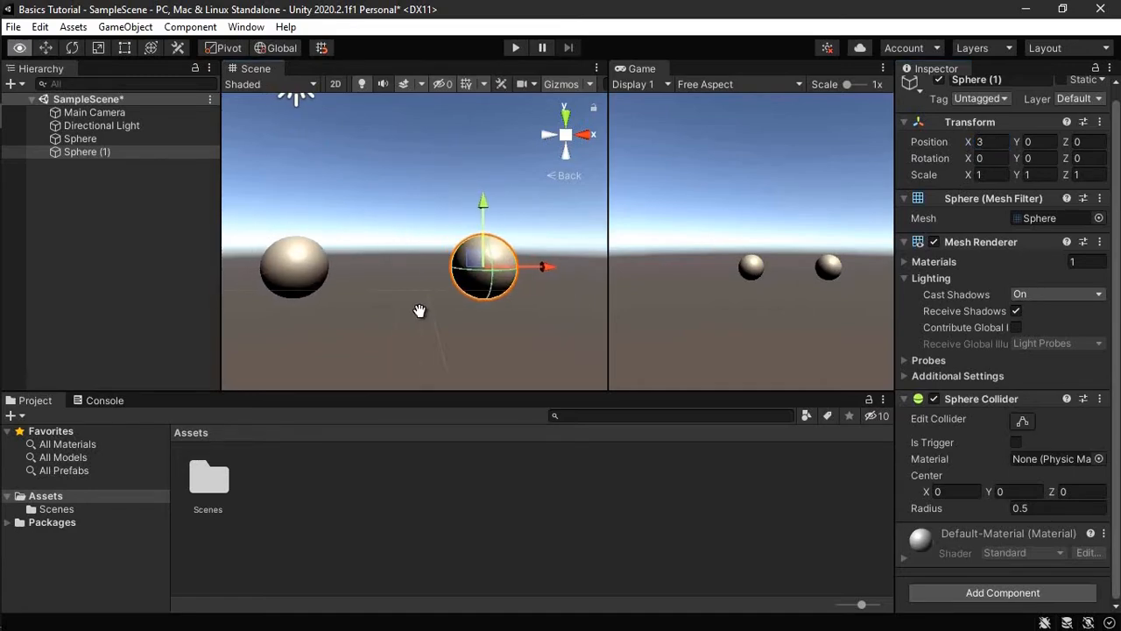
# - Compare the two spheres by selecting each, and move the duplicate along the X axis to about X 2
pyautogui.click(121, 139)
pyautogui.click(116, 148)
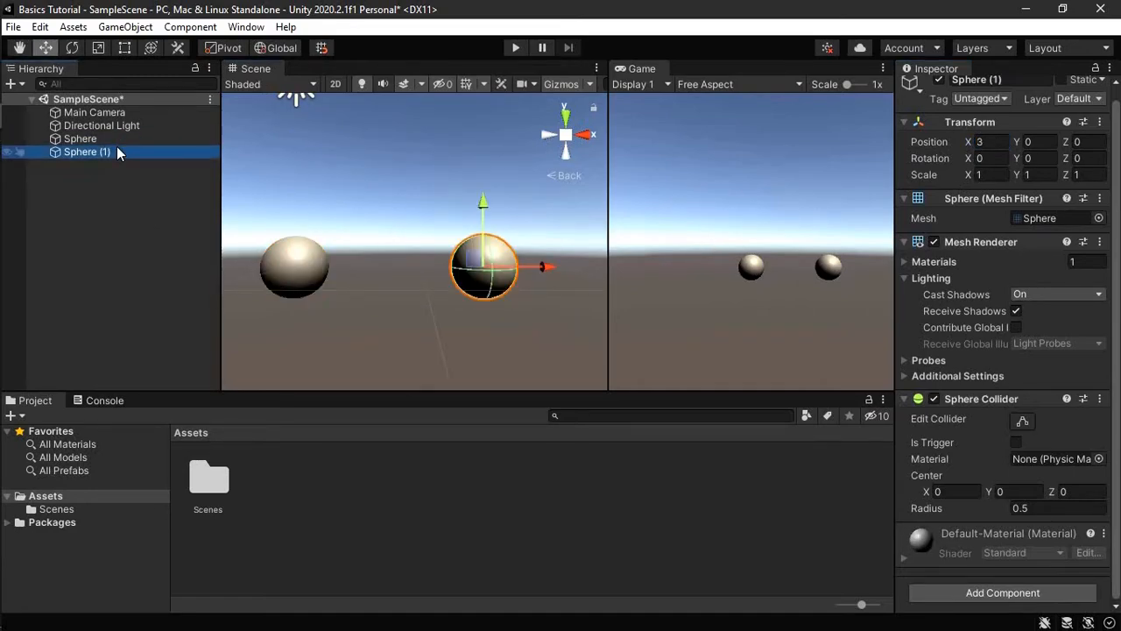
pyautogui.moveTo(357, 250); pyautogui.dragTo(388, 244, button='middle')
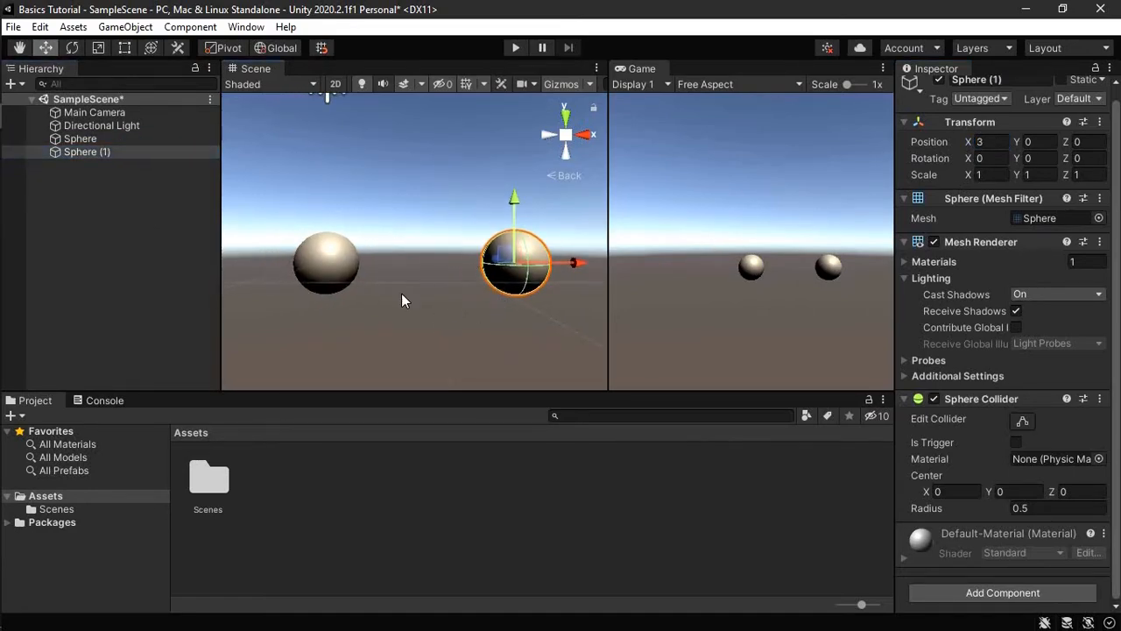
pyautogui.click(435, 285)
pyautogui.click(305, 278)
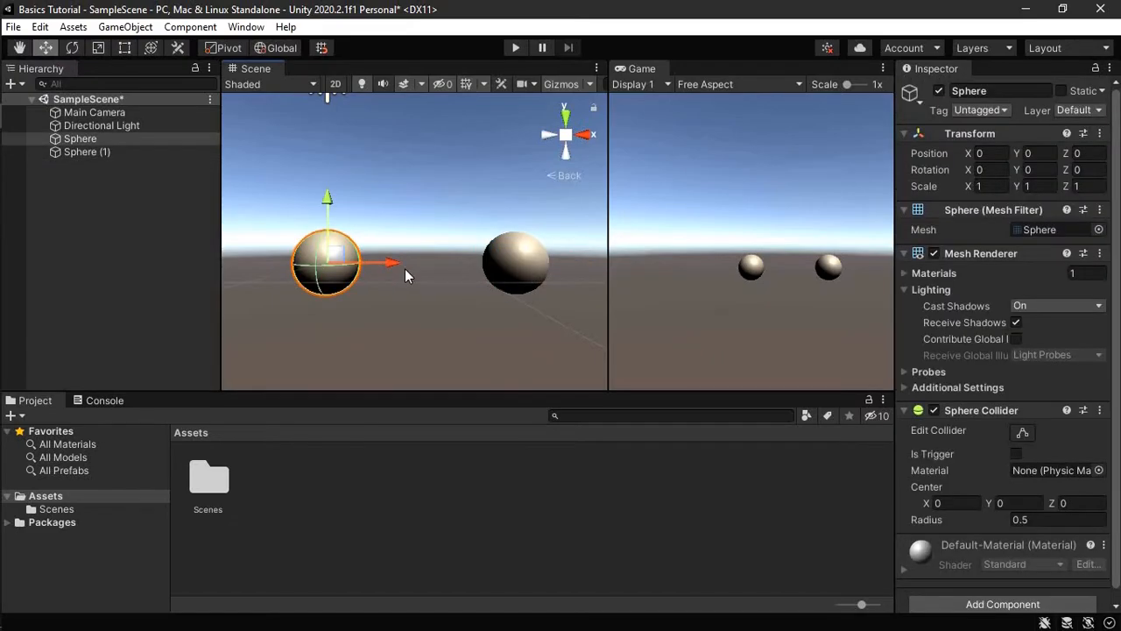
pyautogui.click(136, 154)
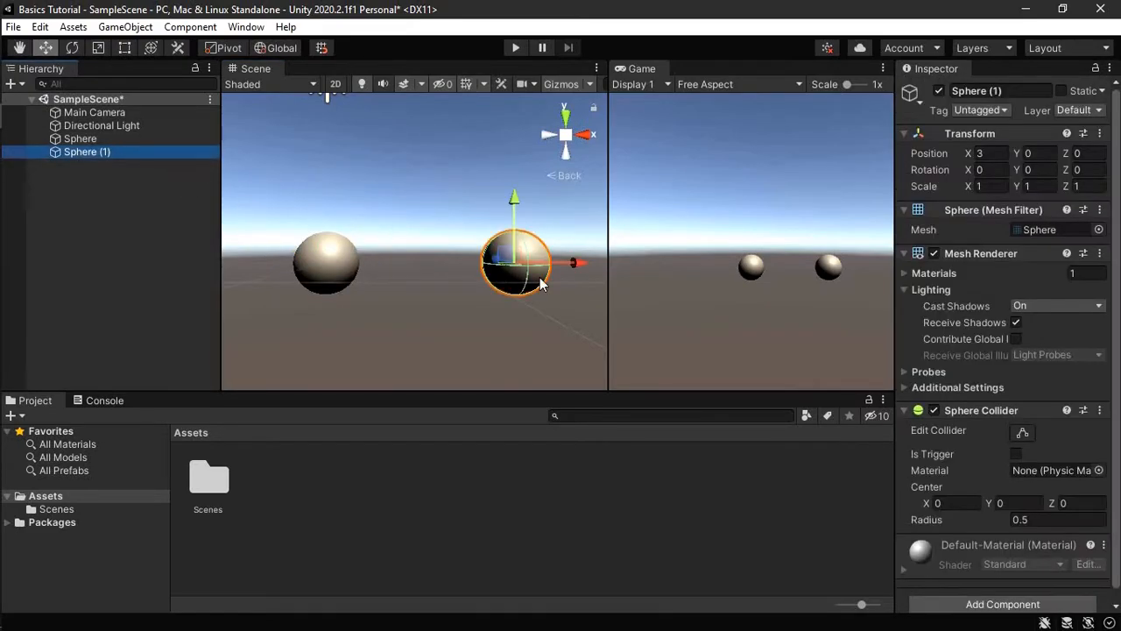
pyautogui.moveTo(566, 267); pyautogui.dragTo(504, 268)
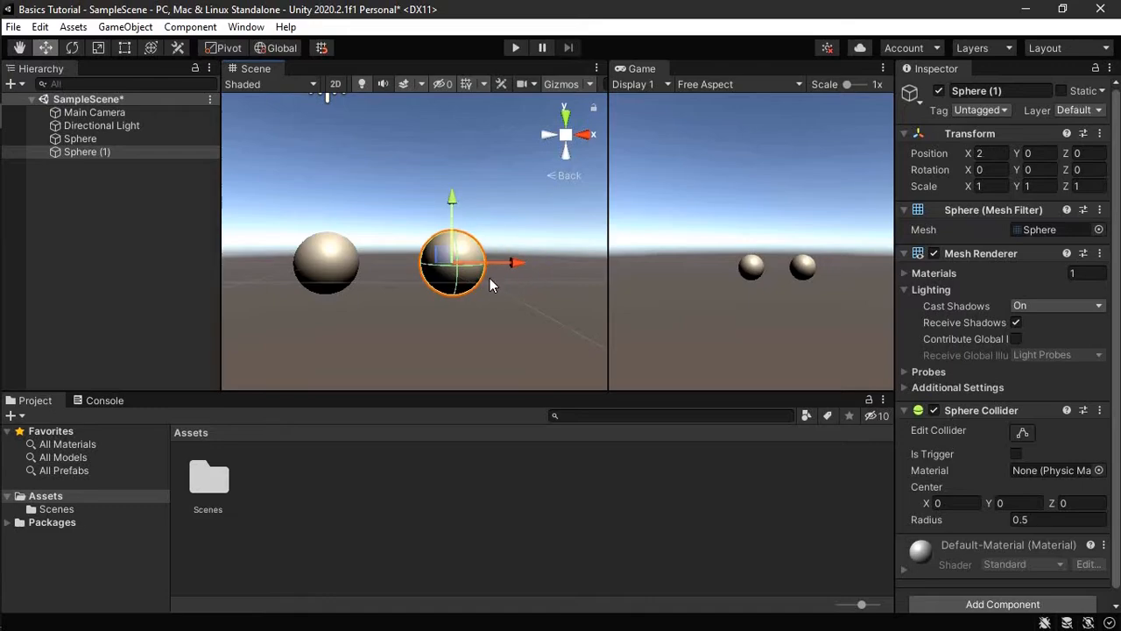
pyautogui.scroll(2, 490, 277)
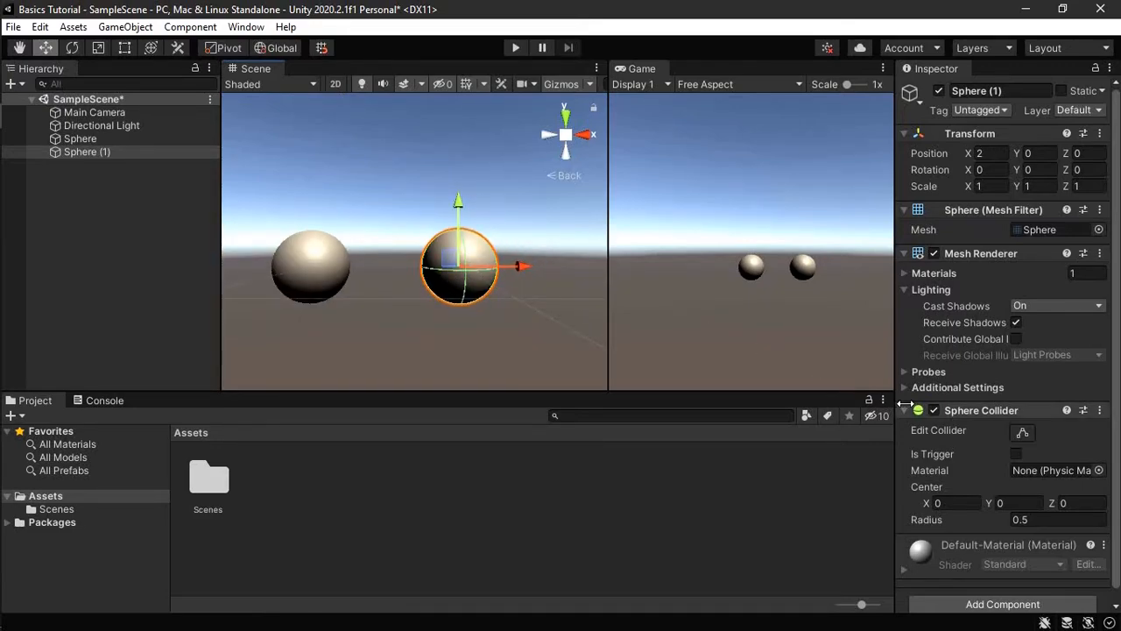
# - Switch the duplicate's Sphere Collider off and on again while nudging the sphere to about X 1.97, and select the original Sphere
pyautogui.click(934, 410)
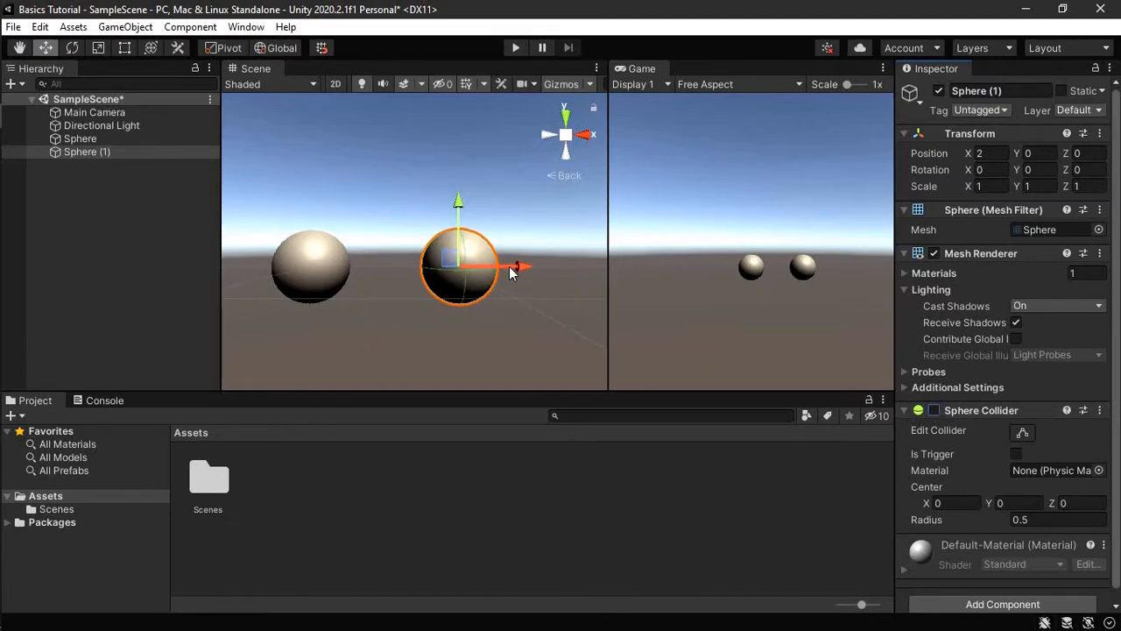
pyautogui.moveTo(520, 266)
pyautogui.mouseDown()
pyautogui.moveTo(319, 263)
pyautogui.moveTo(526, 267)
pyautogui.mouseUp()
pyautogui.click(934, 410)
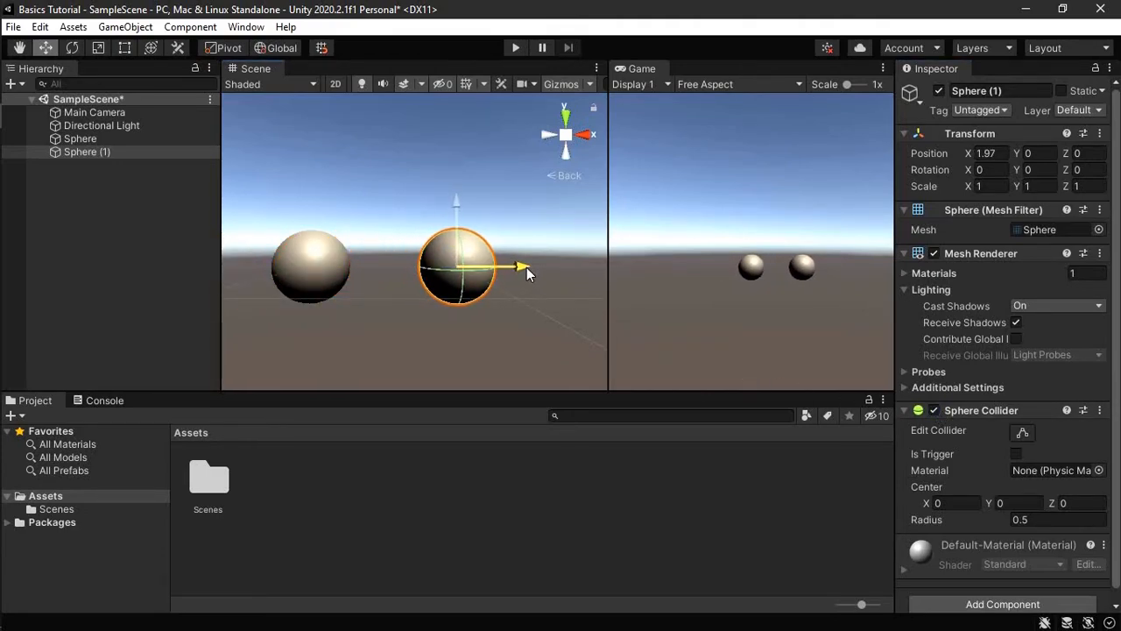
pyautogui.click(80, 138)
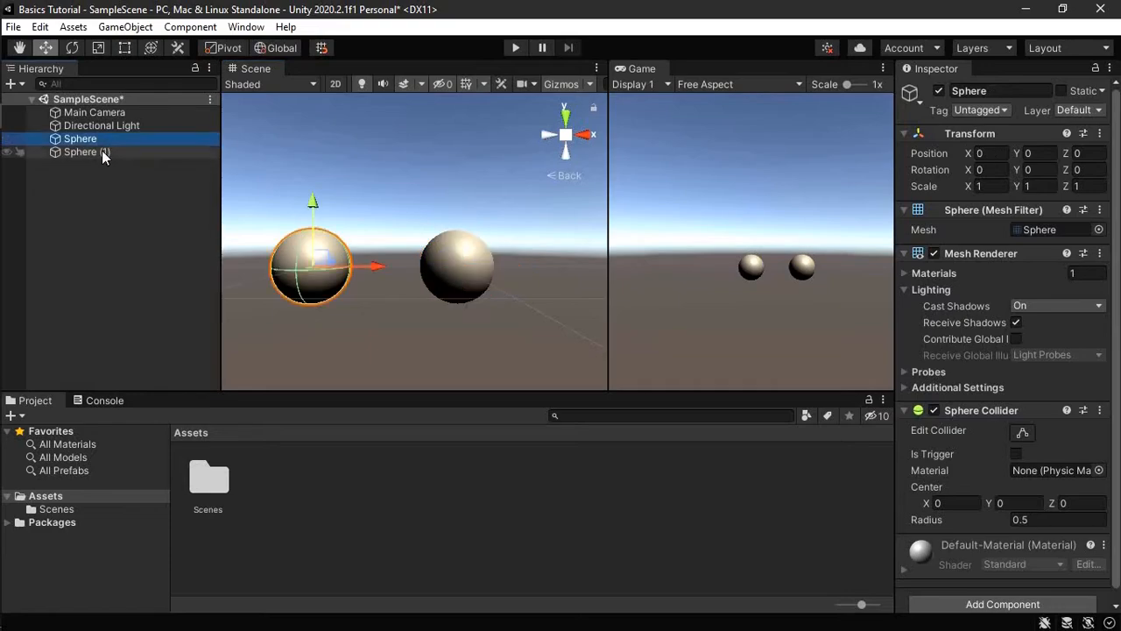
pyautogui.keyDown('ctrl'); pyautogui.click(86, 152); pyautogui.keyUp('ctrl')
pyautogui.keyDown('ctrl'); pyautogui.click(126, 143); pyautogui.keyUp('ctrl')
pyautogui.click(126, 143)
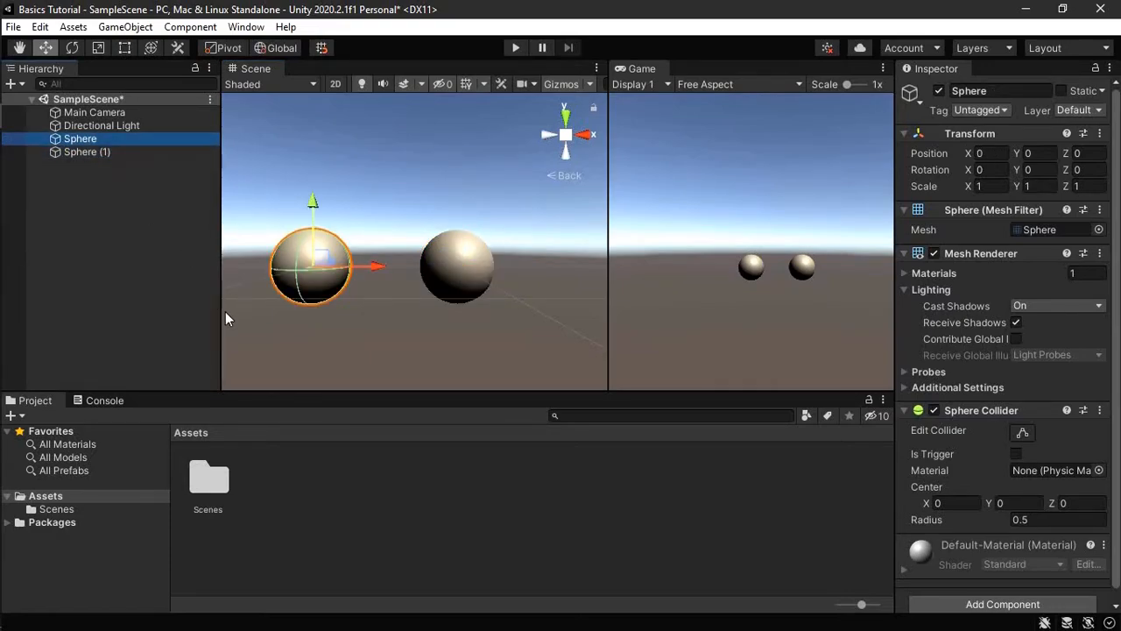
# - Create a new material in the project's Assets folder
pyautogui.rightClick(438, 504)
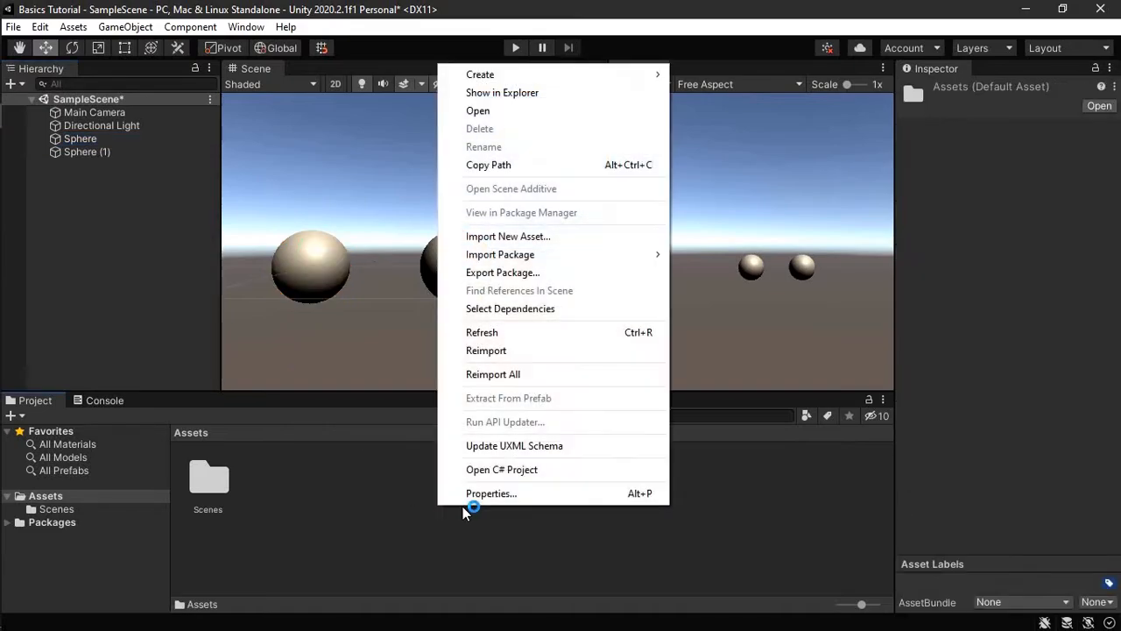
pyautogui.moveTo(573, 76)
pyautogui.moveTo(725, 91)
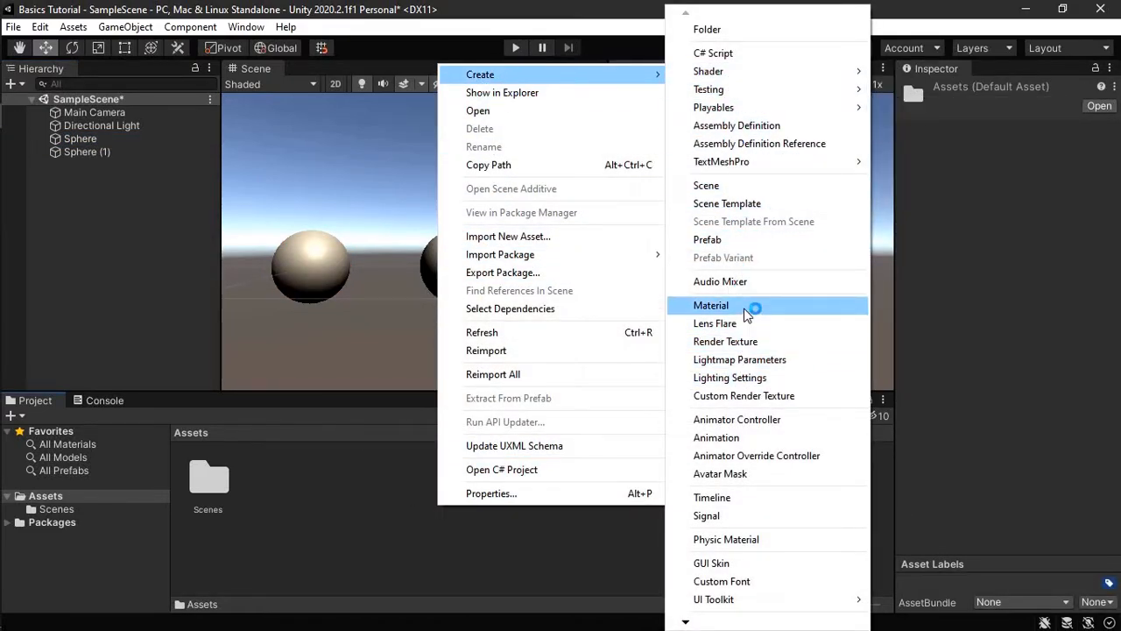
pyautogui.rightClick(403, 484)
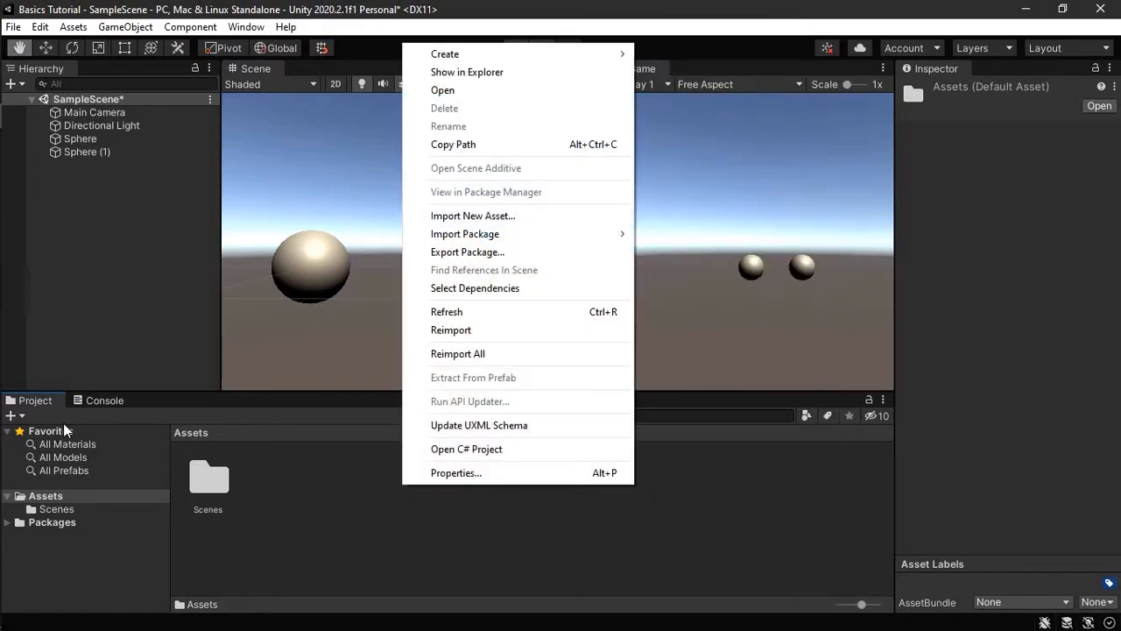
pyautogui.rightClick(364, 471)
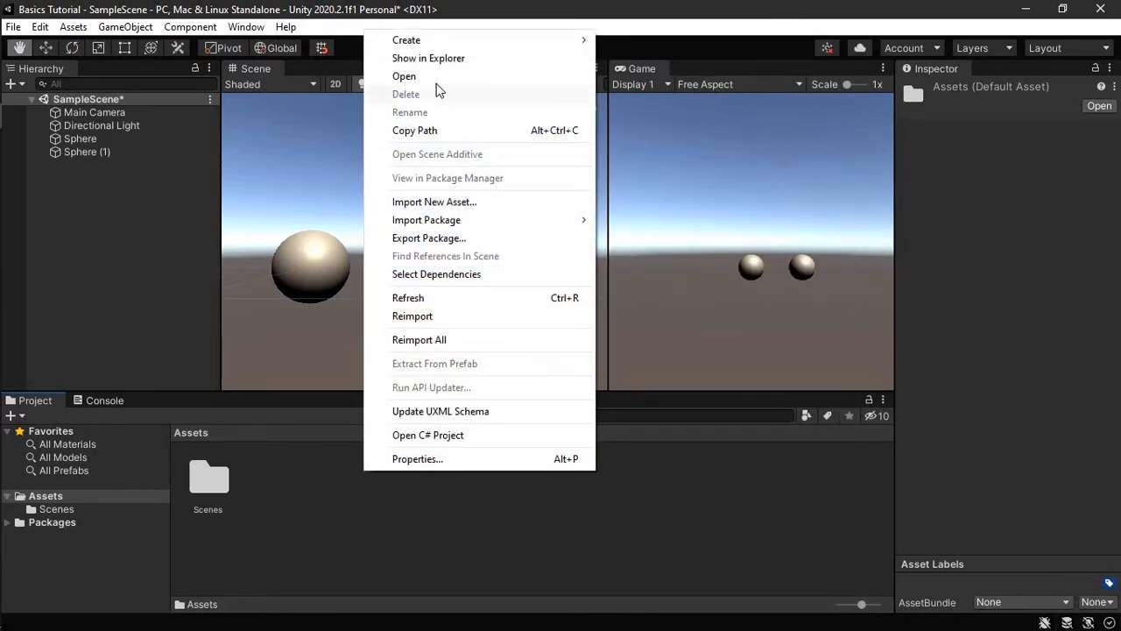
pyautogui.moveTo(505, 40)
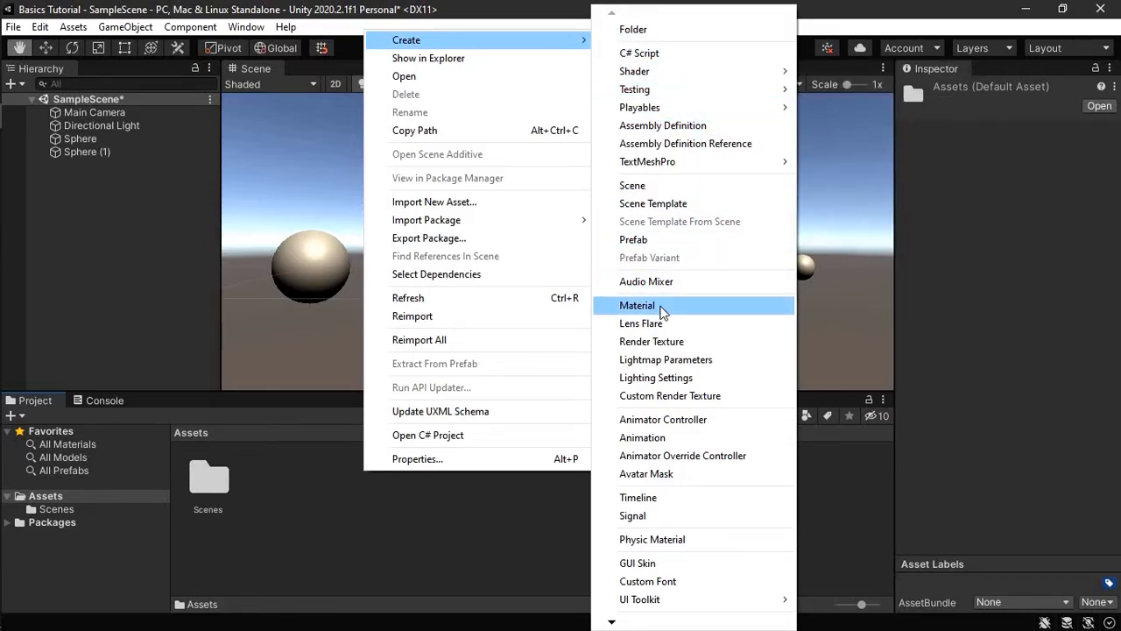
pyautogui.click(661, 307)
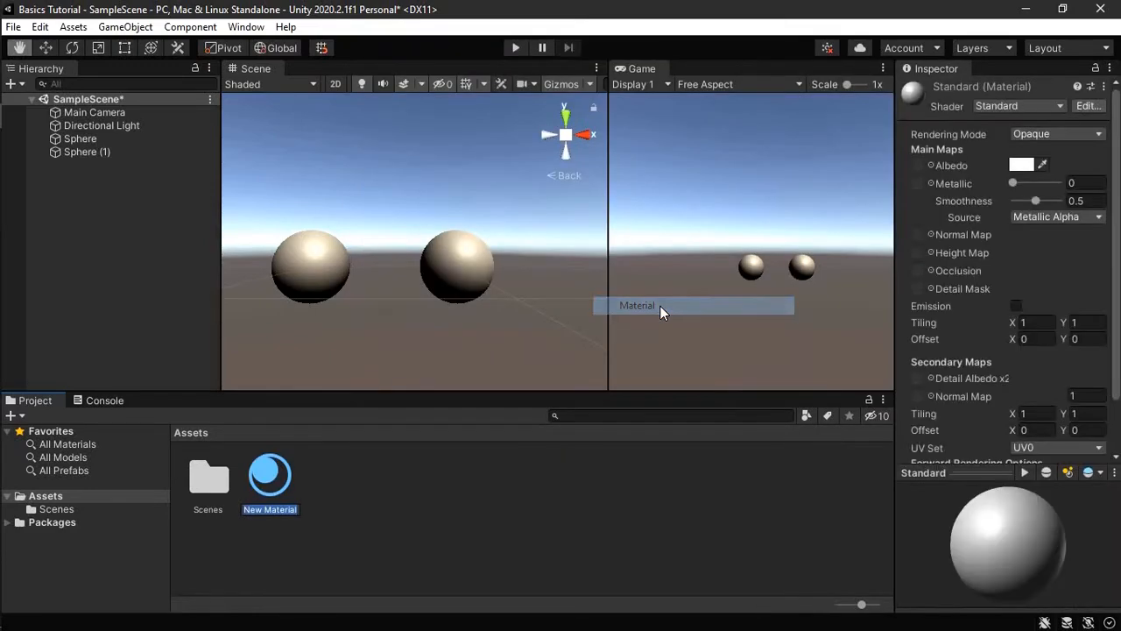
# - Rename the new material in the Assets folder as Red
pyautogui.click(289, 486)
pyautogui.rightClick(289, 486)
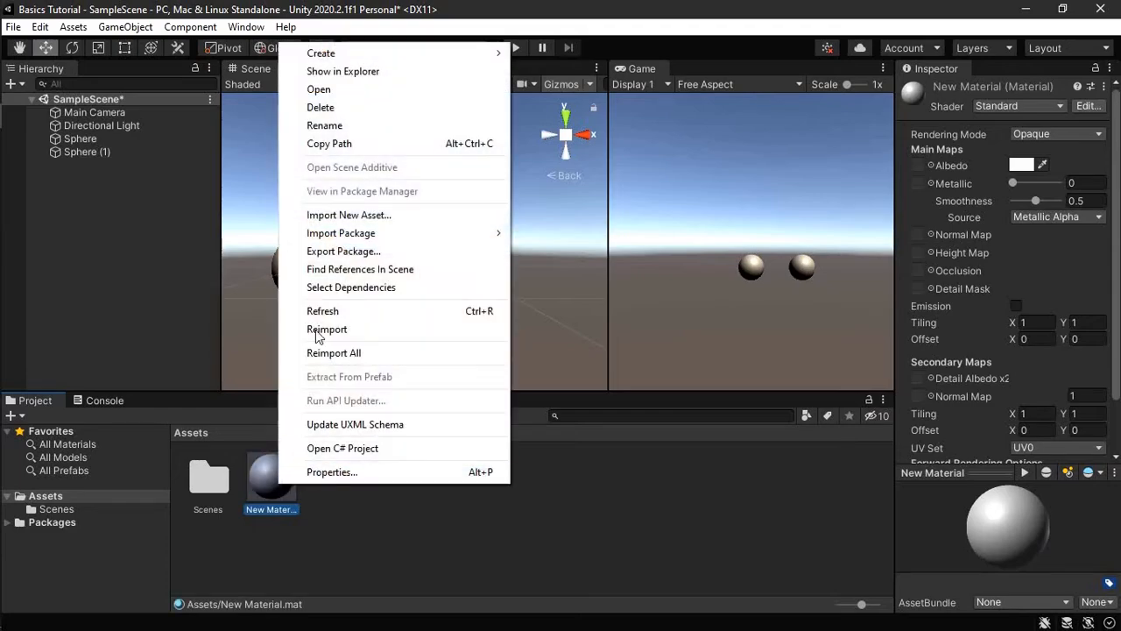
pyautogui.click(346, 127)
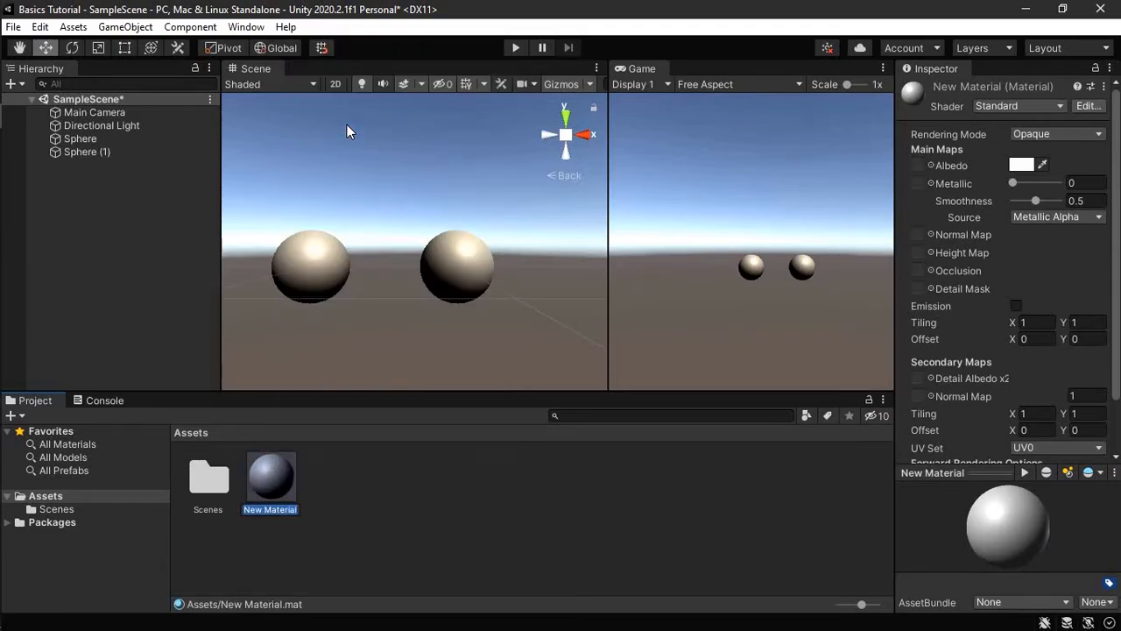
pyautogui.write('Red')
pyautogui.press('Return')
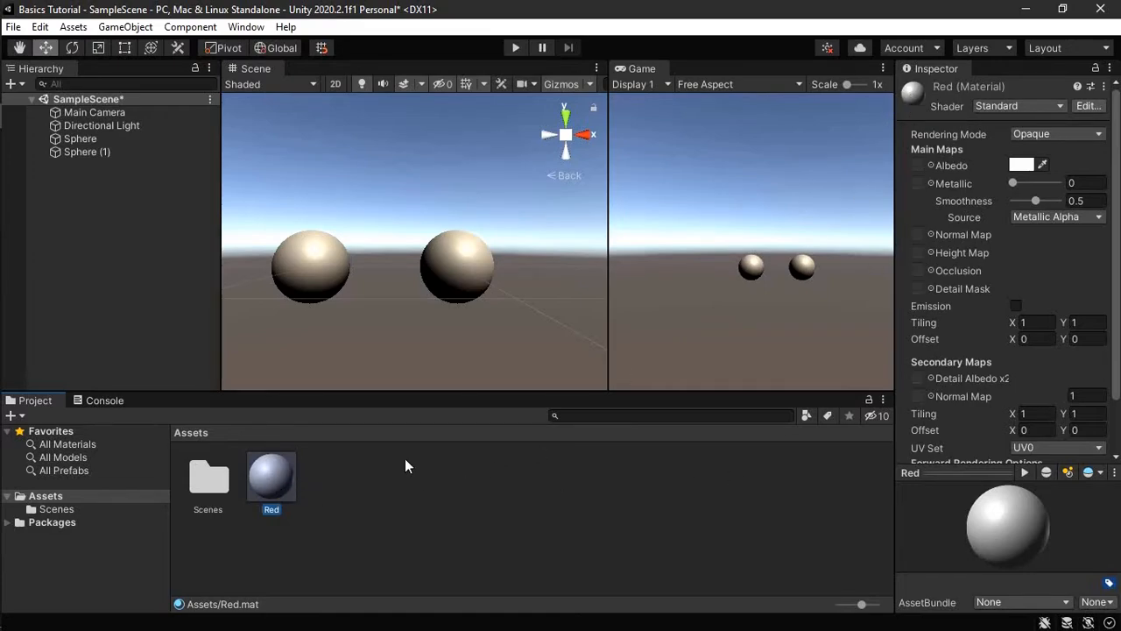
# - Set the Red material's Albedo color to pure red, FF0000
pyautogui.click(1021, 164)
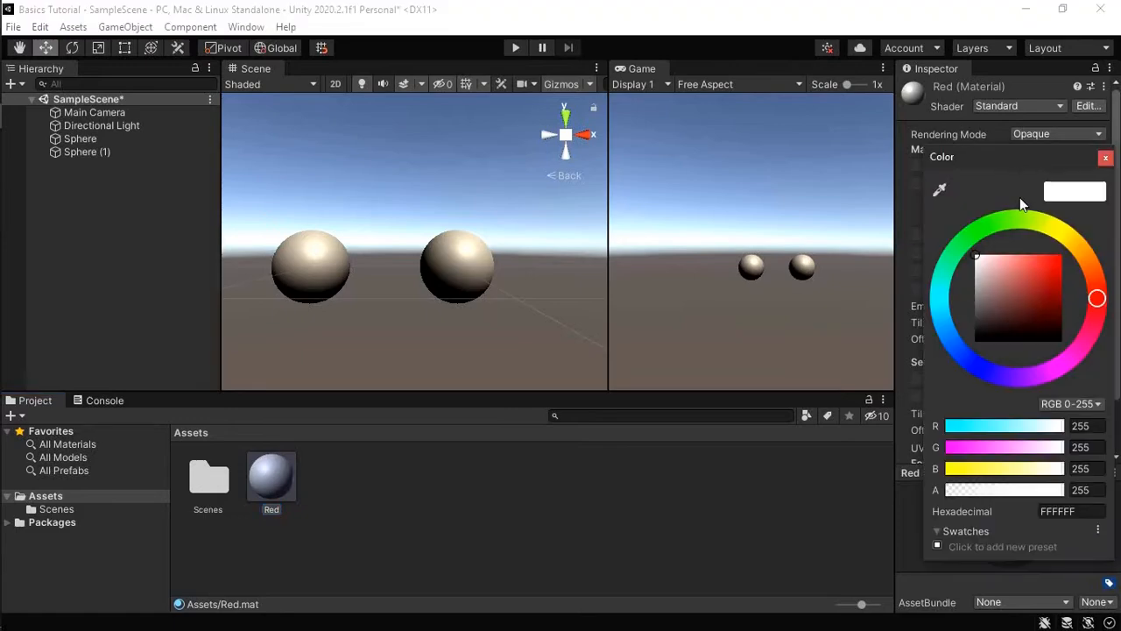
pyautogui.moveTo(1008, 286); pyautogui.dragTo(1095, 195)
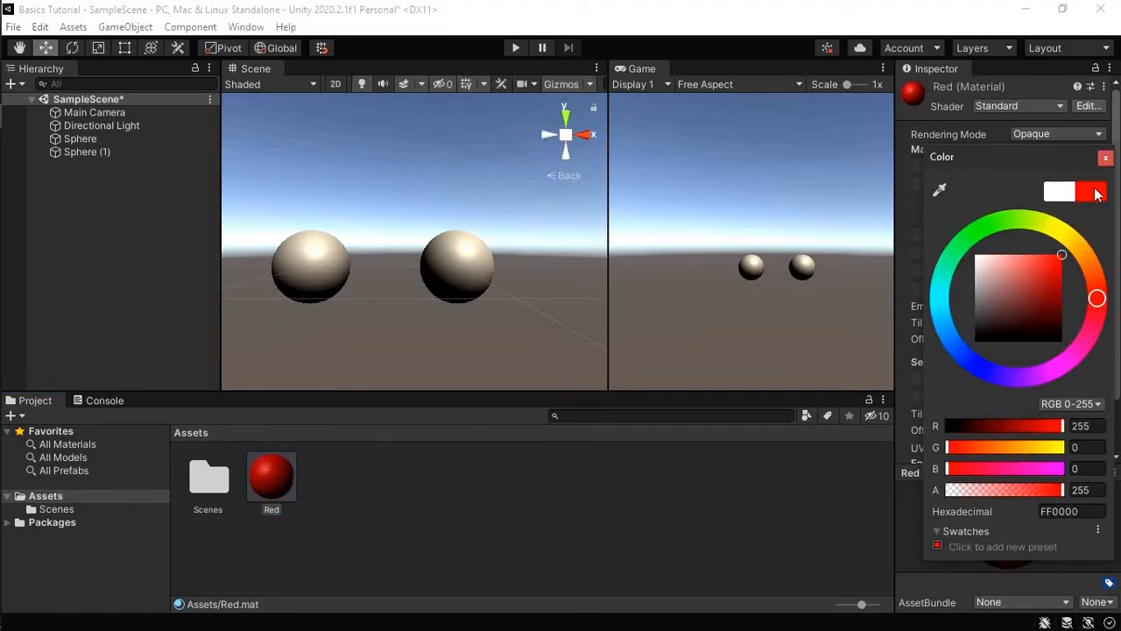
pyautogui.click(1105, 159)
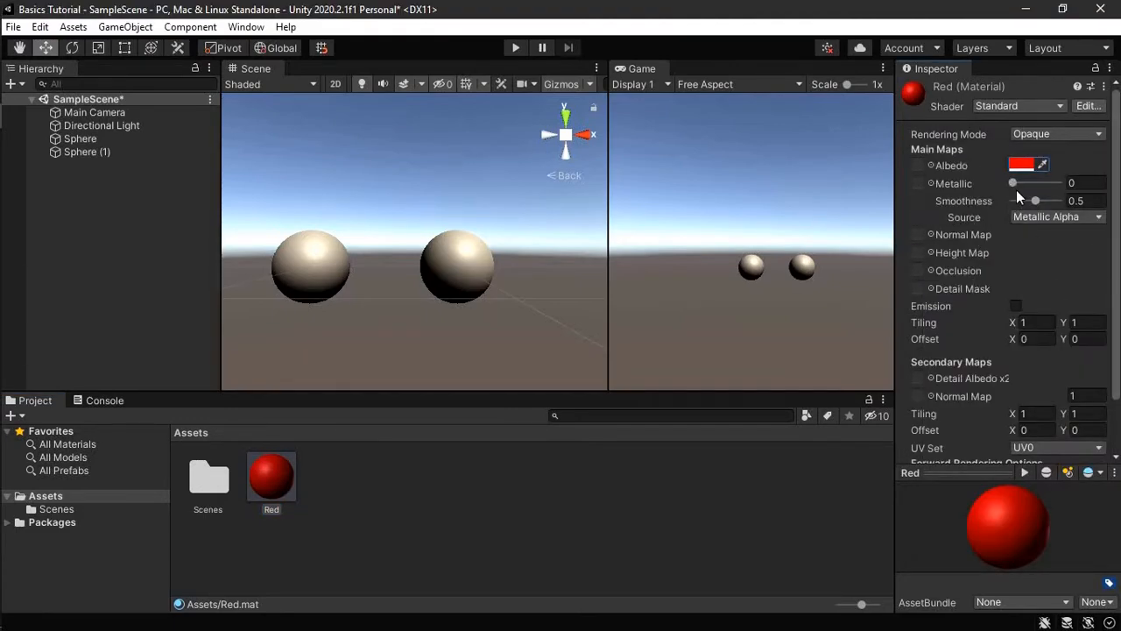
# - Apply the Red material to both the original sphere and its duplicate in the scene
pyautogui.click(279, 476)
pyautogui.moveTo(281, 477); pyautogui.dragTo(314, 290)
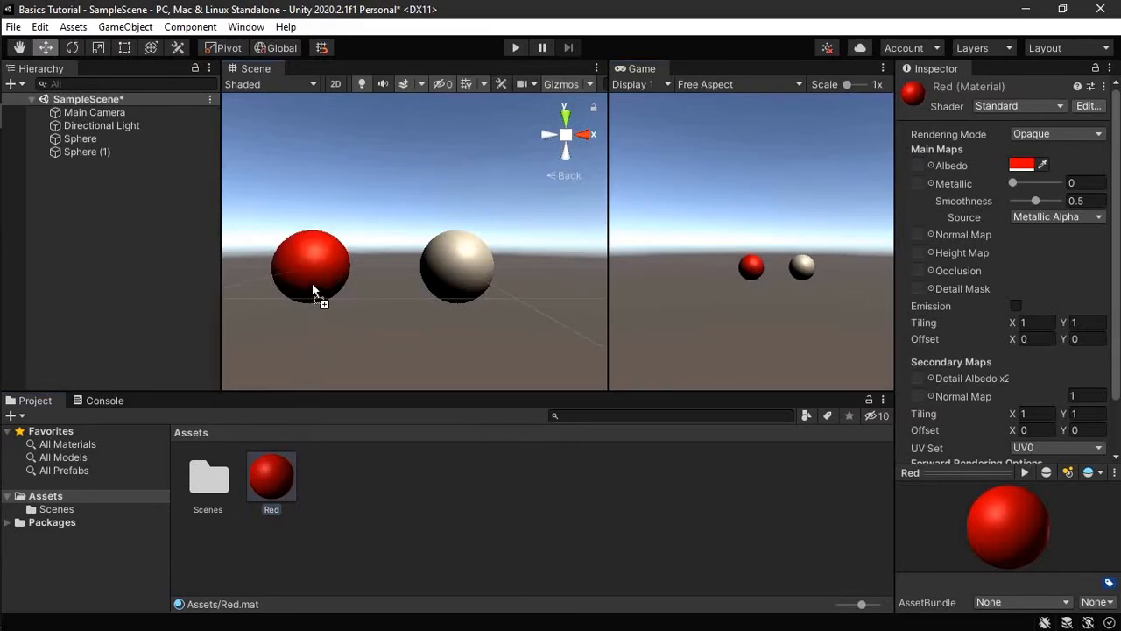
pyautogui.moveTo(281, 496); pyautogui.dragTo(446, 279)
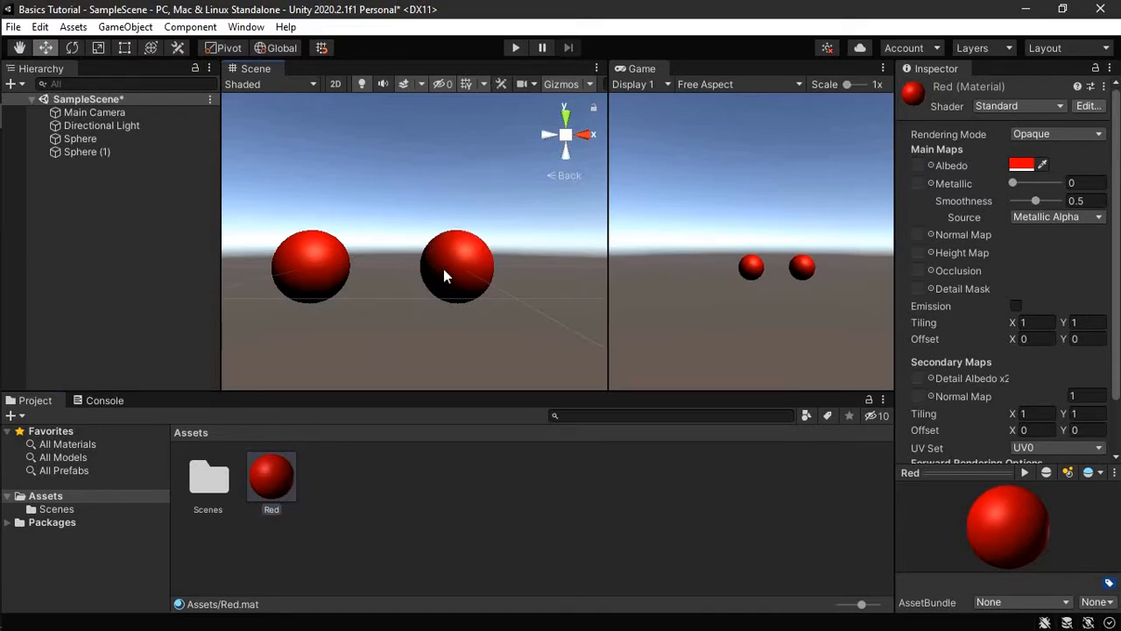
# - Select the two spheres alternately to examine their components and the material assigned to each
pyautogui.click(115, 143)
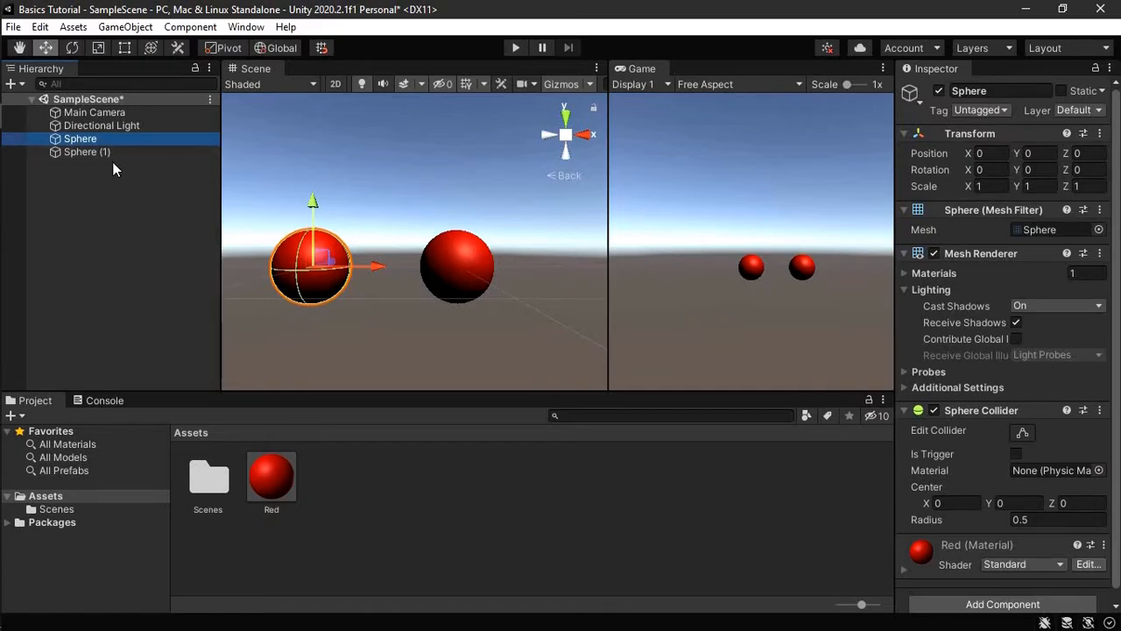
pyautogui.click(96, 153)
pyautogui.click(111, 140)
pyautogui.click(445, 258)
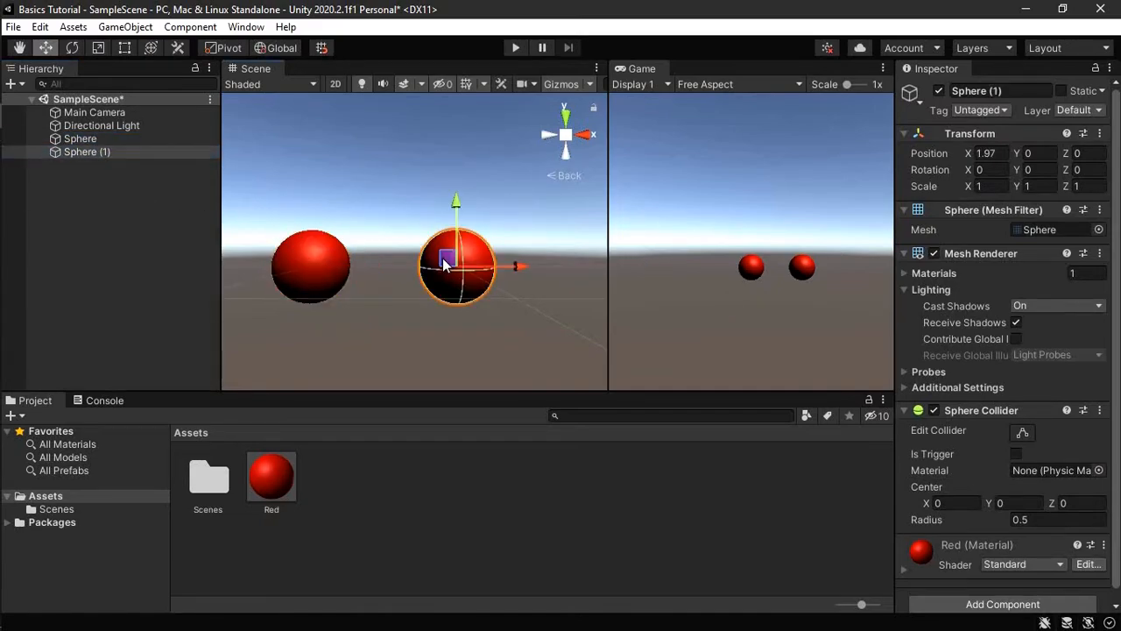
pyautogui.click(294, 254)
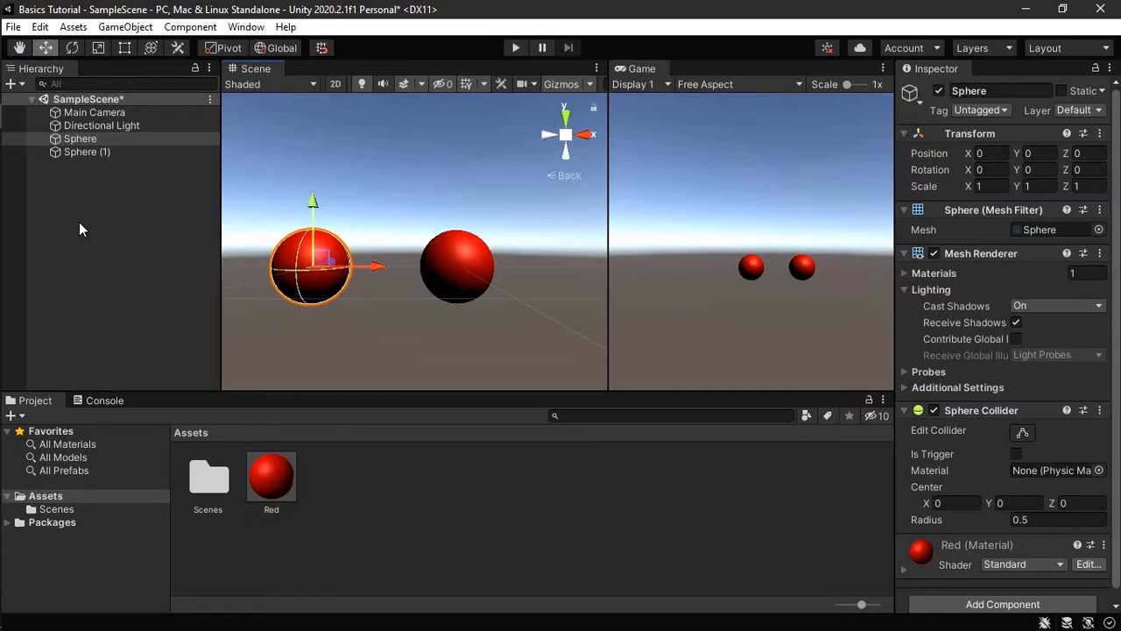
pyautogui.click(104, 152)
# - Widen the Inspector and add a Rigidbody component to the original Sphere
pyautogui.click(108, 139)
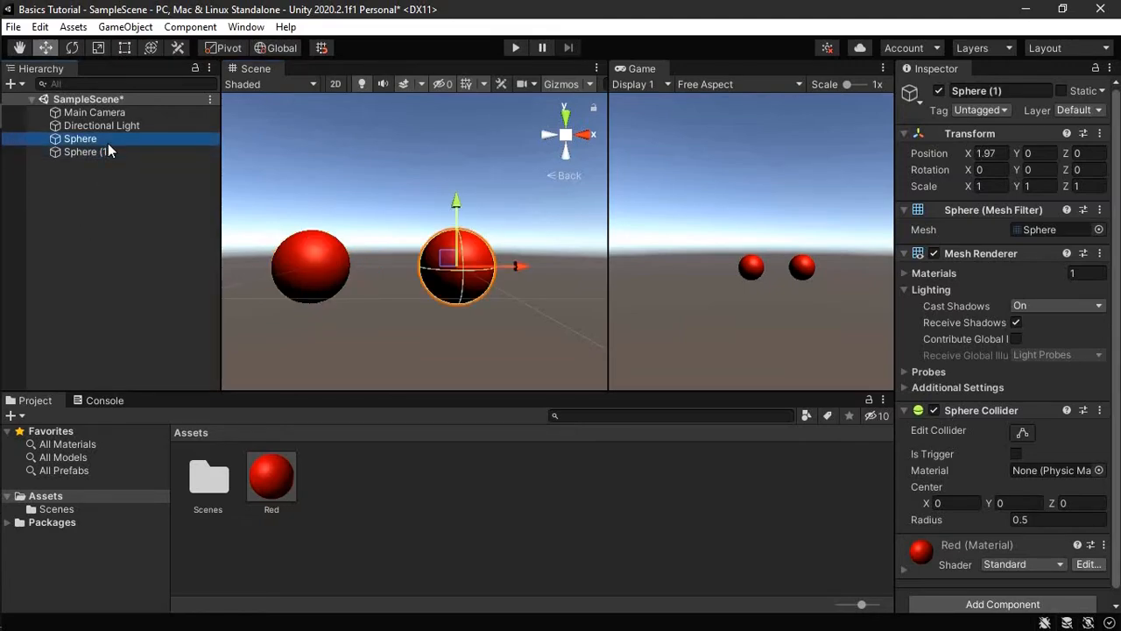
pyautogui.scroll(-1, 959, 320)
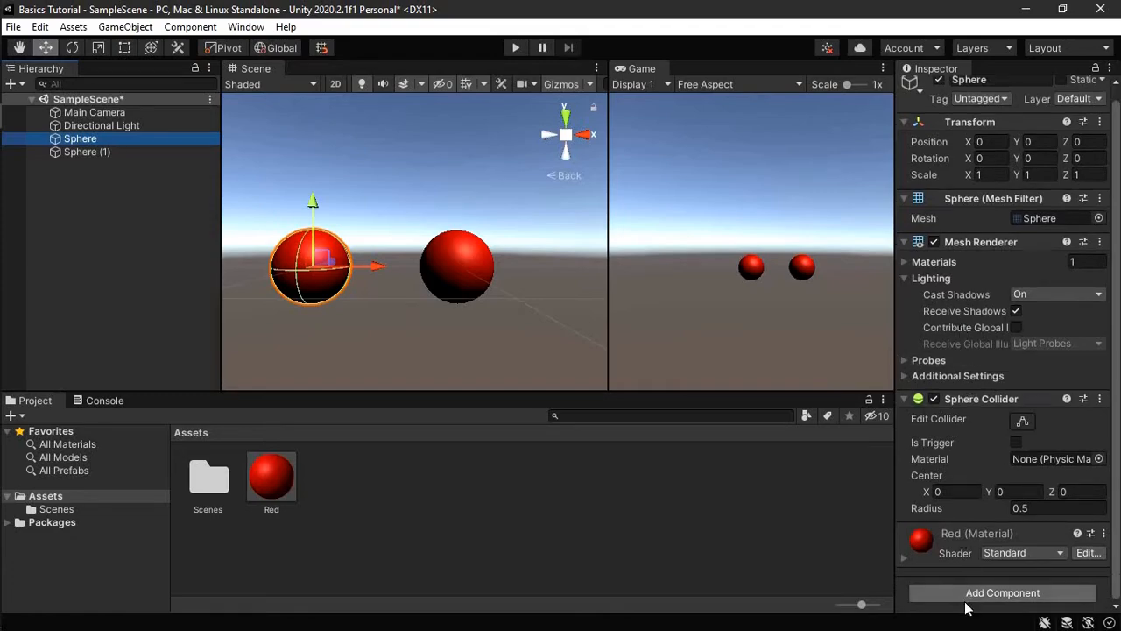
pyautogui.moveTo(896, 533); pyautogui.dragTo(850, 532)
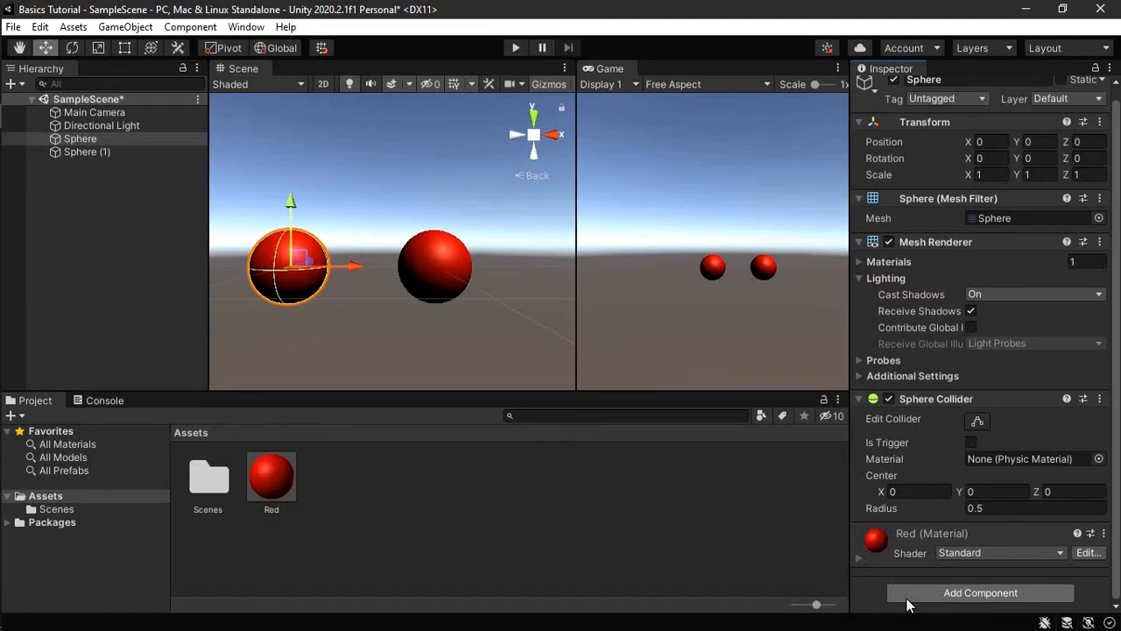
pyautogui.click(971, 600)
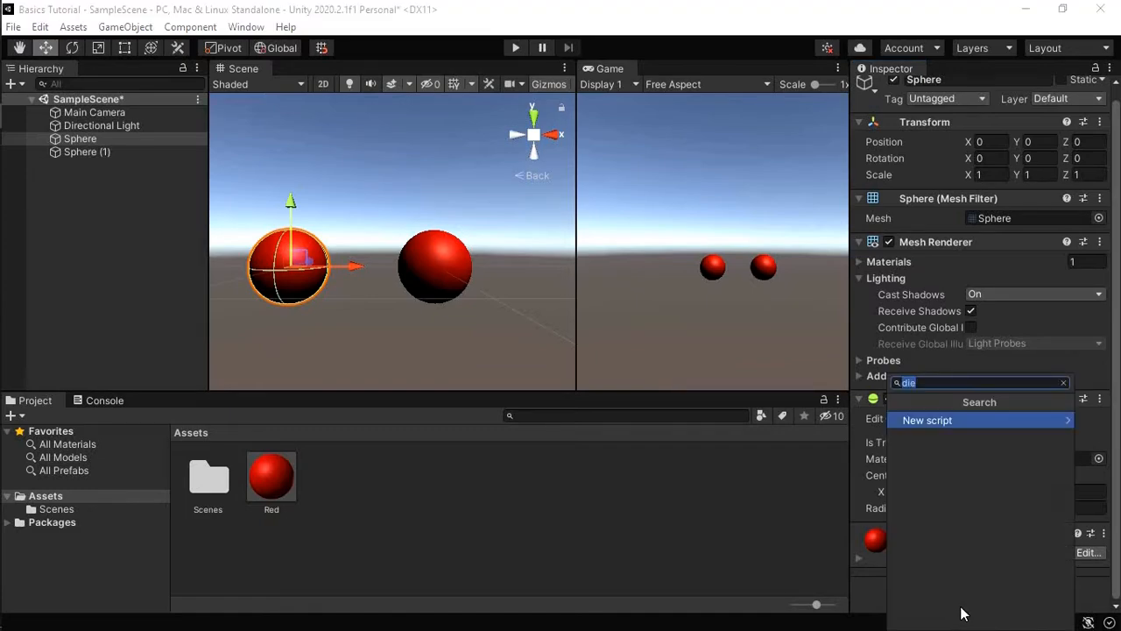
pyautogui.write('R')
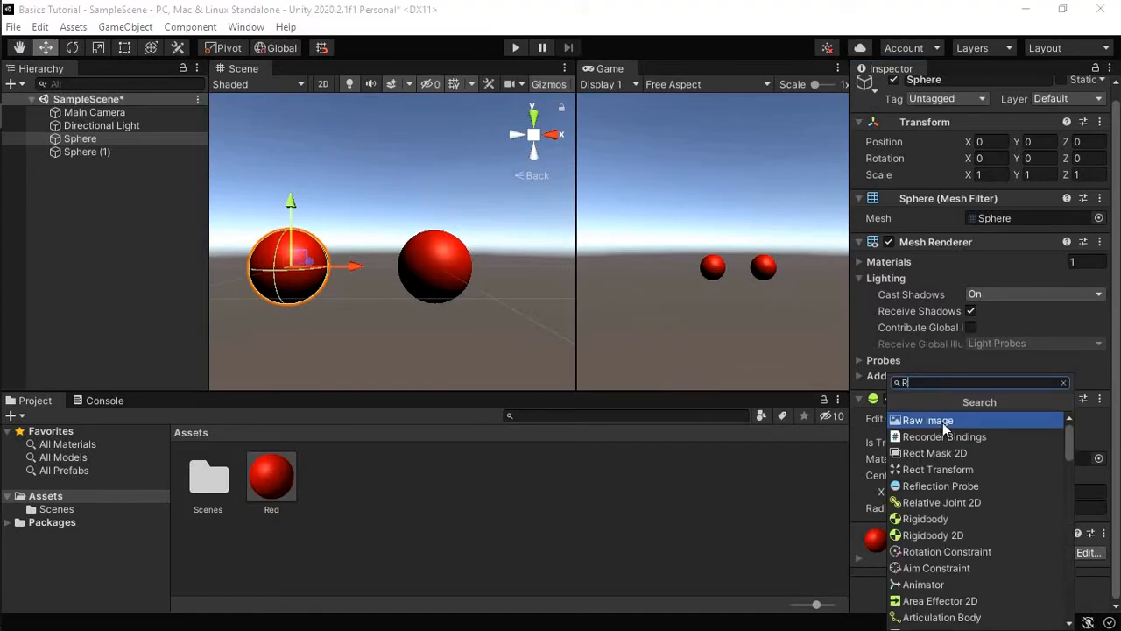
pyautogui.write('igi')
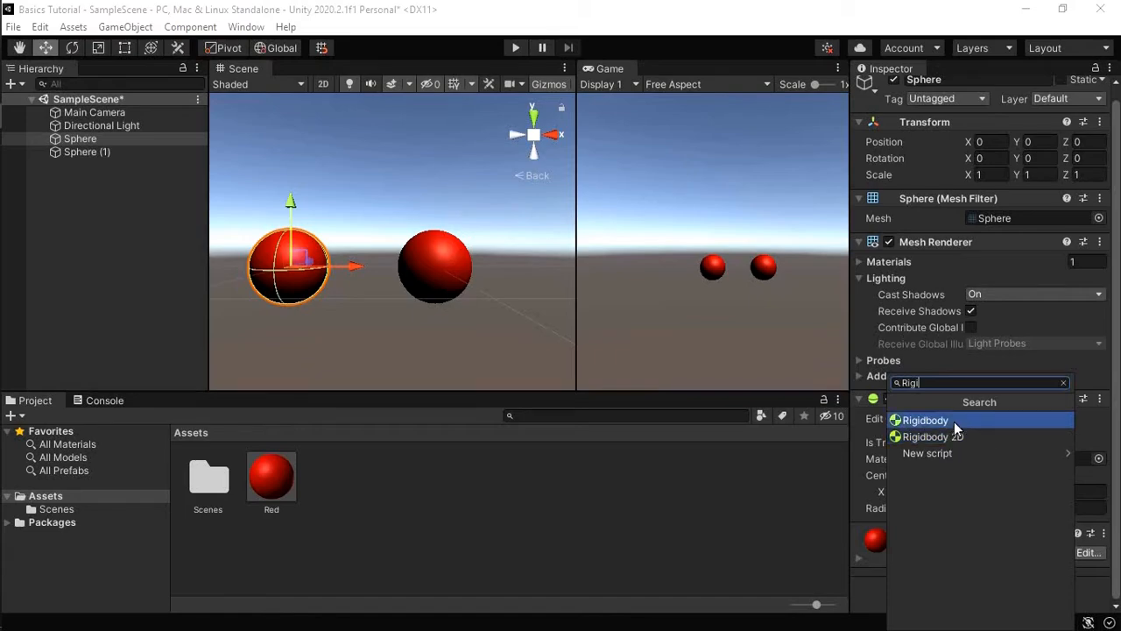
pyautogui.click(954, 422)
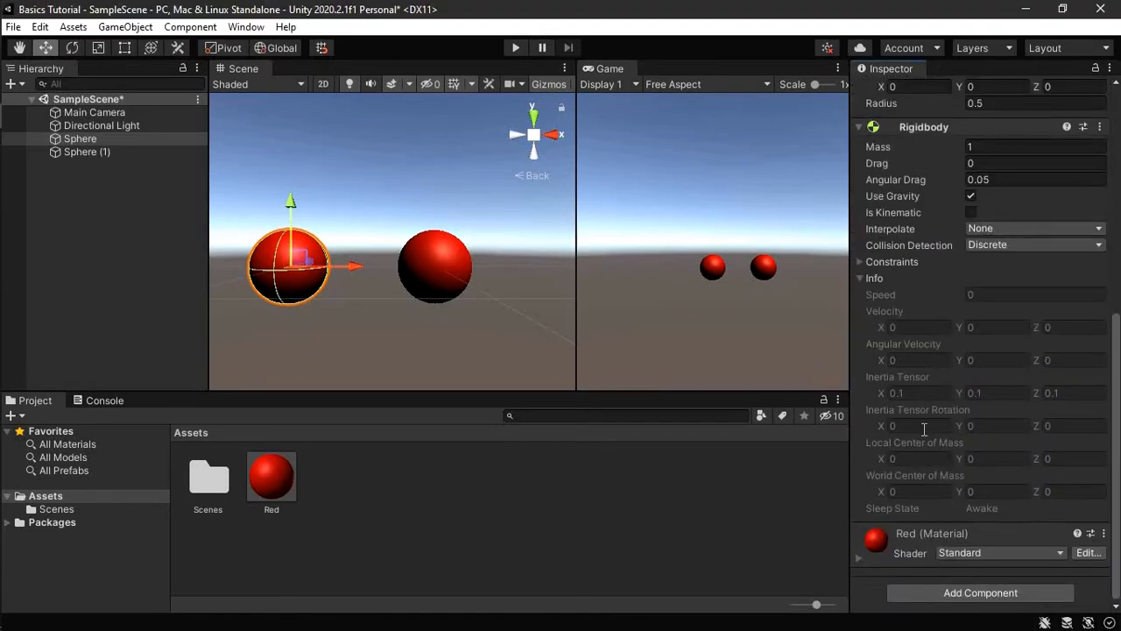
# - Add a Rigidbody component to the duplicate, Sphere (1), and look over its settings
pyautogui.click(114, 152)
pyautogui.click(897, 592)
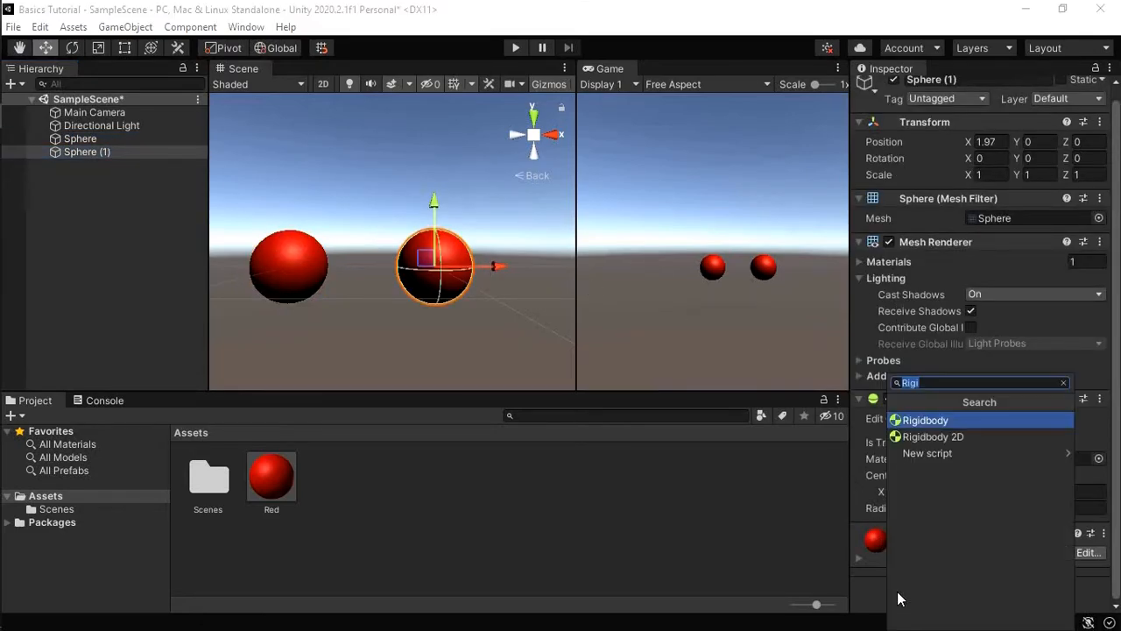
pyautogui.click(922, 422)
pyautogui.scroll(-10, 918, 442)
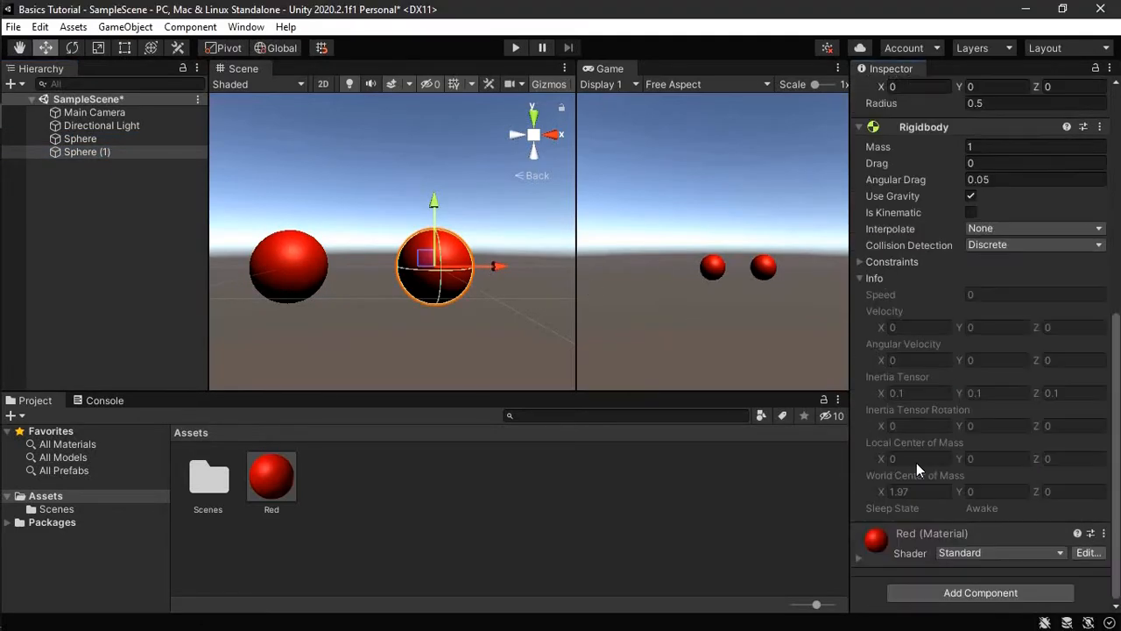
pyautogui.scroll(4, 937, 429)
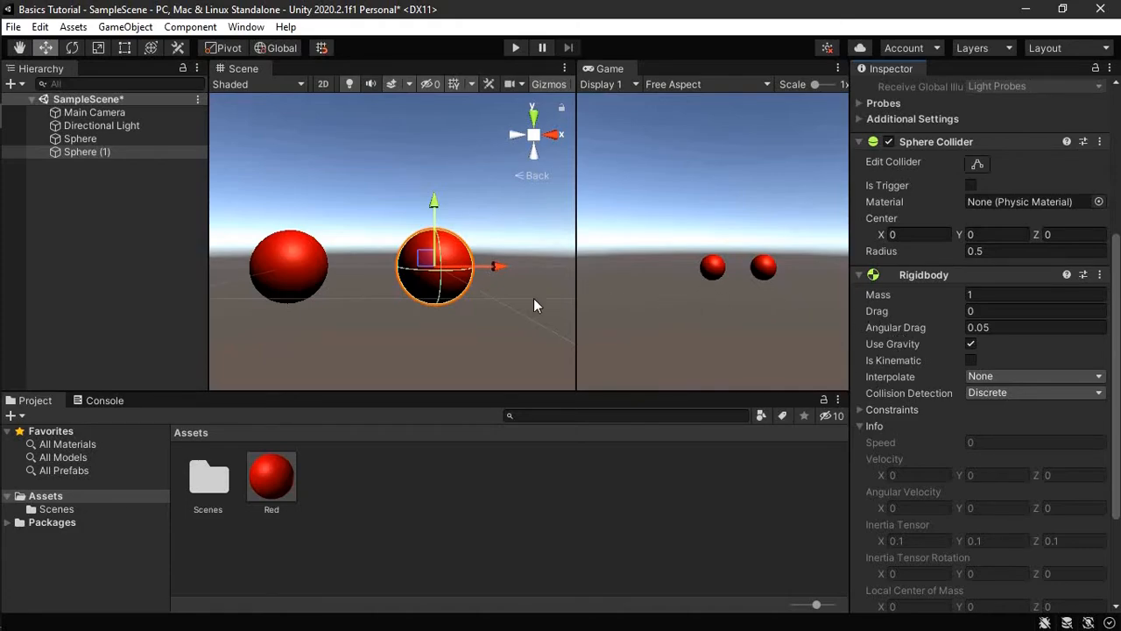
# - Enlarge the Game view slightly, then run the scene to test gravity on both spheres and stop playback
pyautogui.scroll(-4, 393, 335)
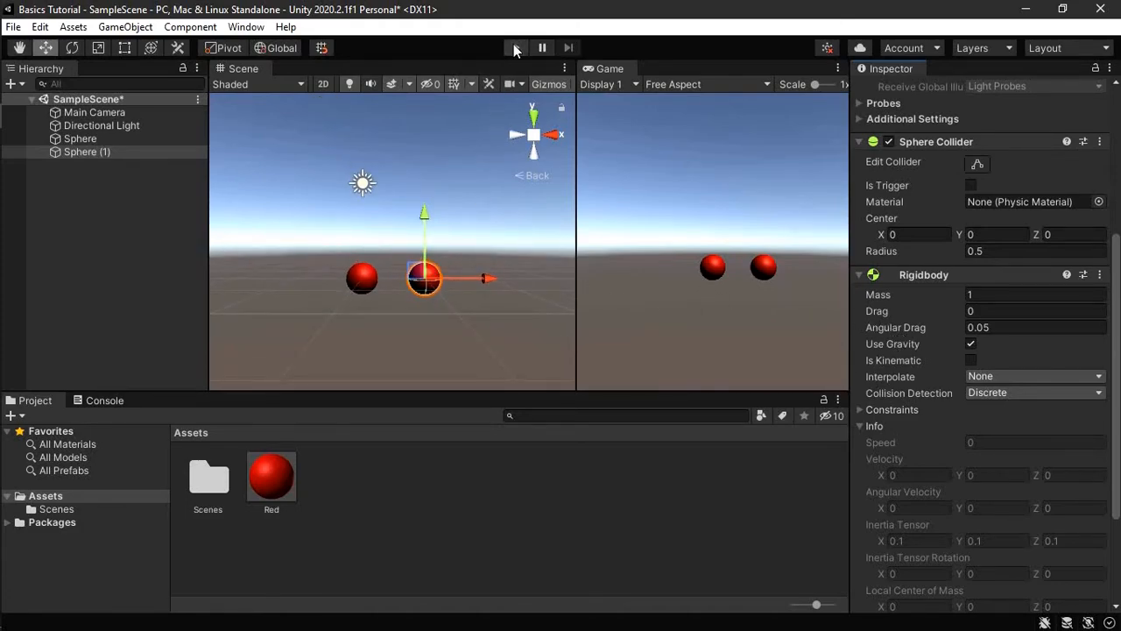
pyautogui.moveTo(572, 118); pyautogui.dragTo(544, 118)
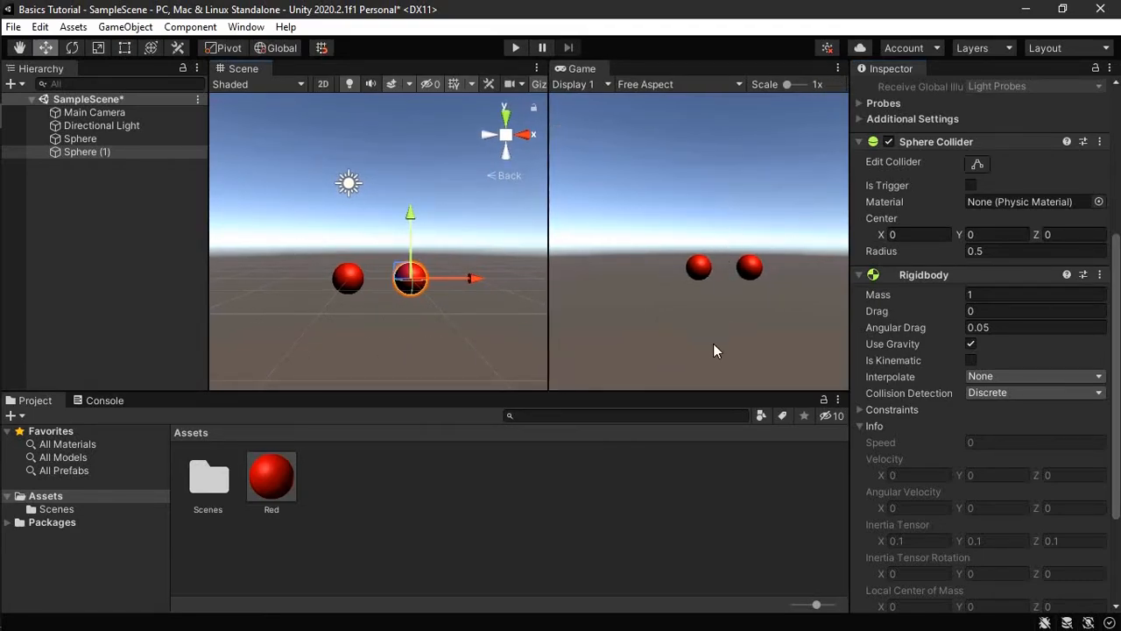
pyautogui.scroll(-3, 399, 292)
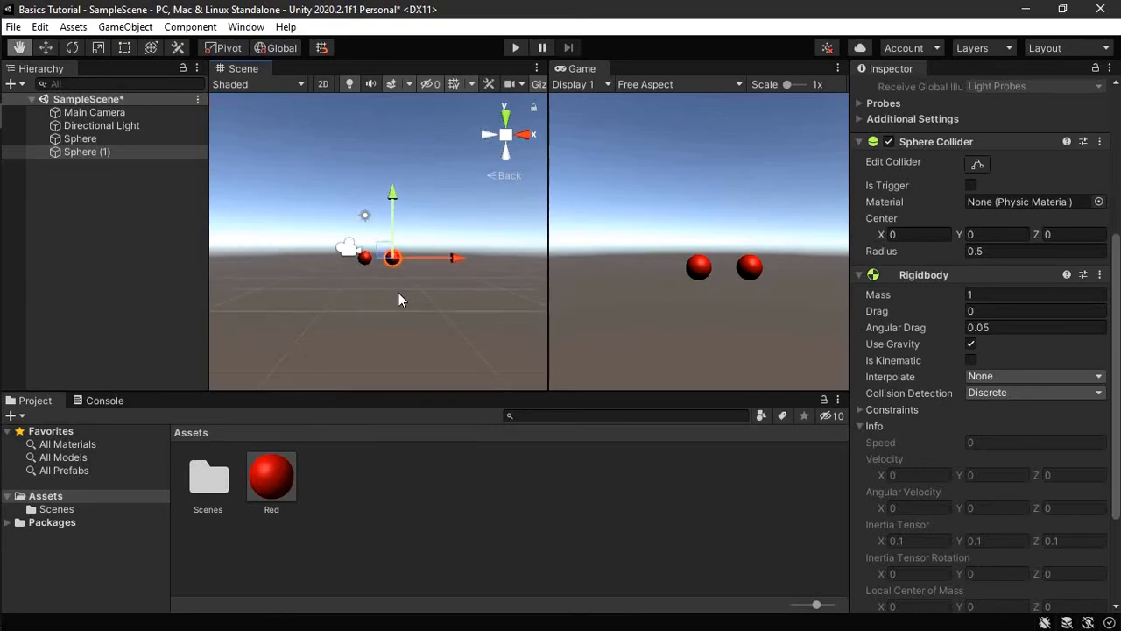
pyautogui.click(516, 47)
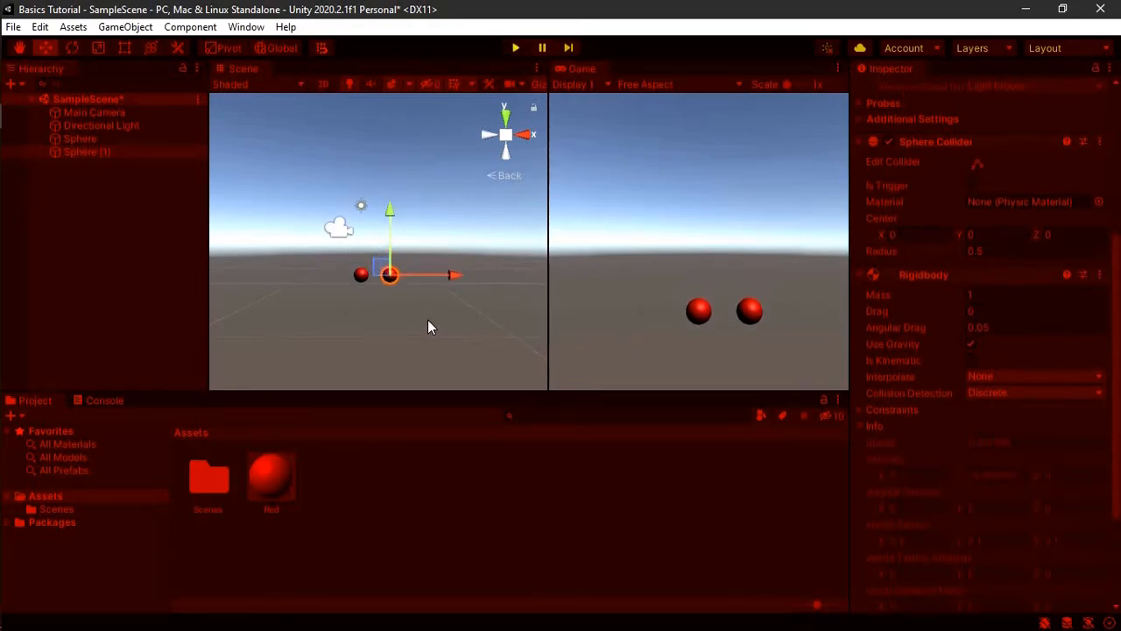
pyautogui.moveTo(428, 319)
pyautogui.mouseDown(button='middle')
pyautogui.moveTo(445, 218)
pyautogui.moveTo(420, 294)
pyautogui.moveTo(415, 283)
pyautogui.moveTo(448, 130)
pyautogui.moveTo(439, 307)
pyautogui.mouseUp(button='middle')
pyautogui.click(516, 48)
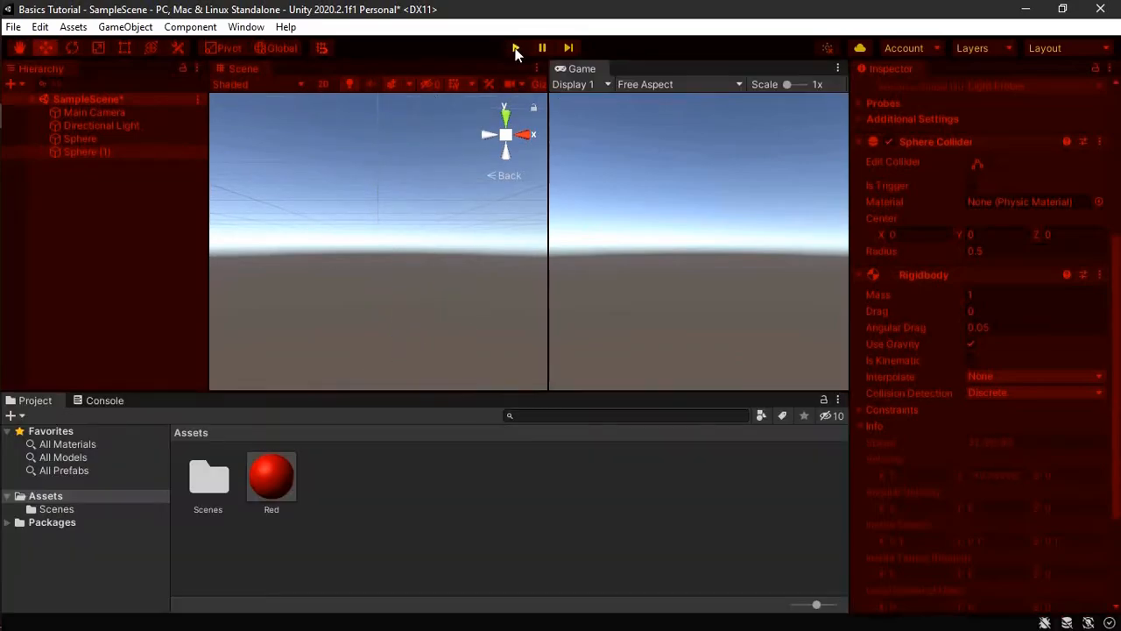
# - Add a Cube to the scene and frame it in the Scene view with the sphere beside it
pyautogui.rightClick(120, 215)
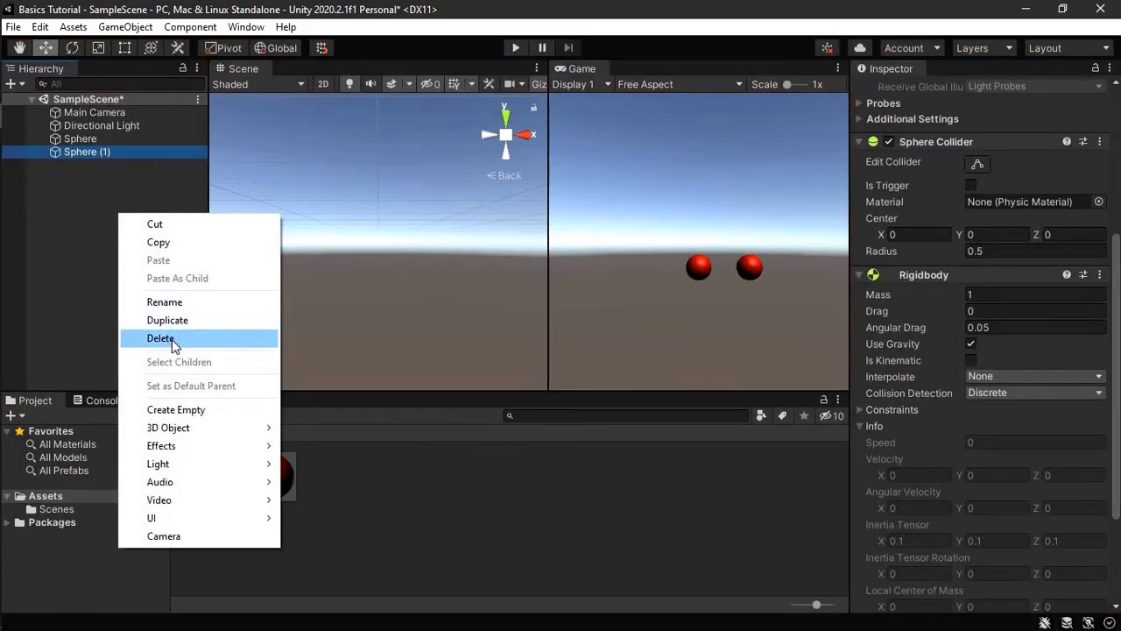
pyautogui.moveTo(173, 436)
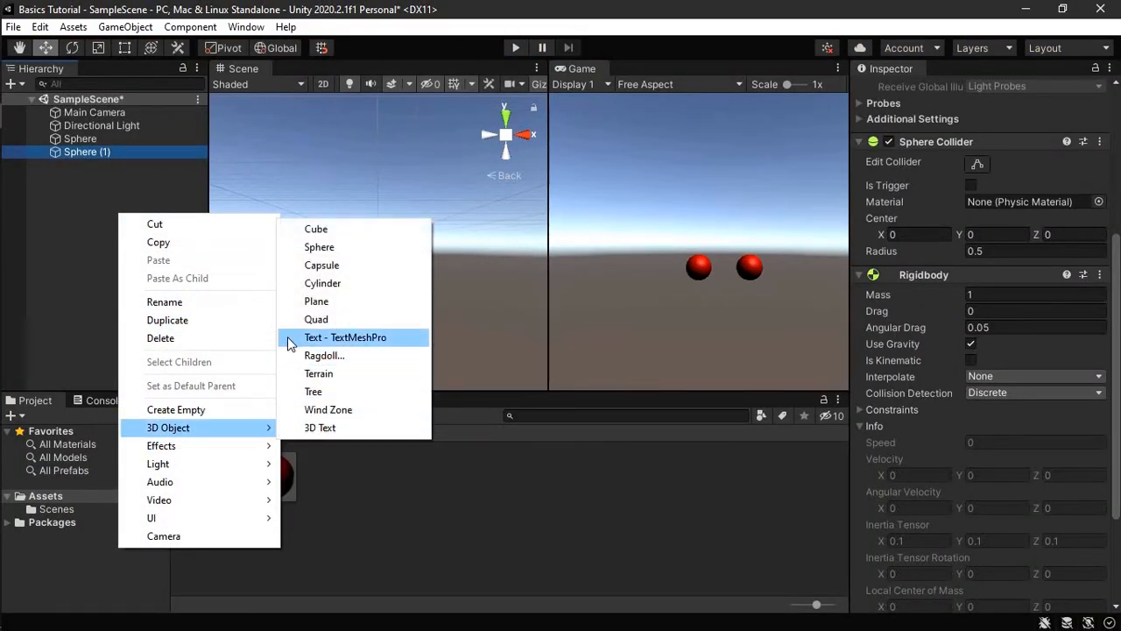
pyautogui.click(300, 231)
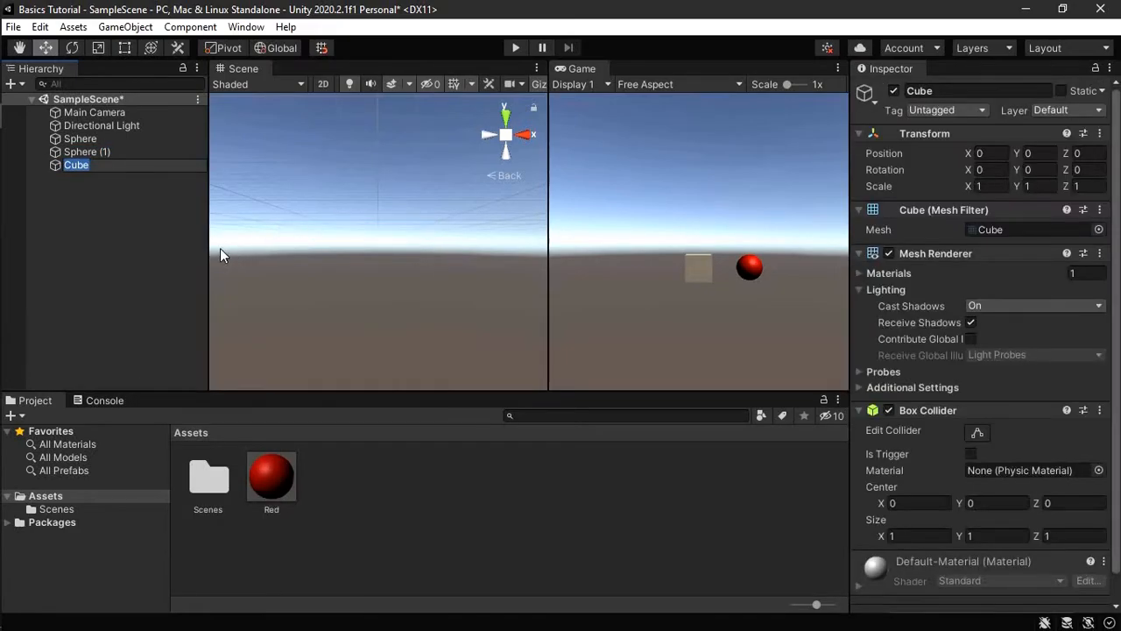
pyautogui.doubleClick(61, 166)
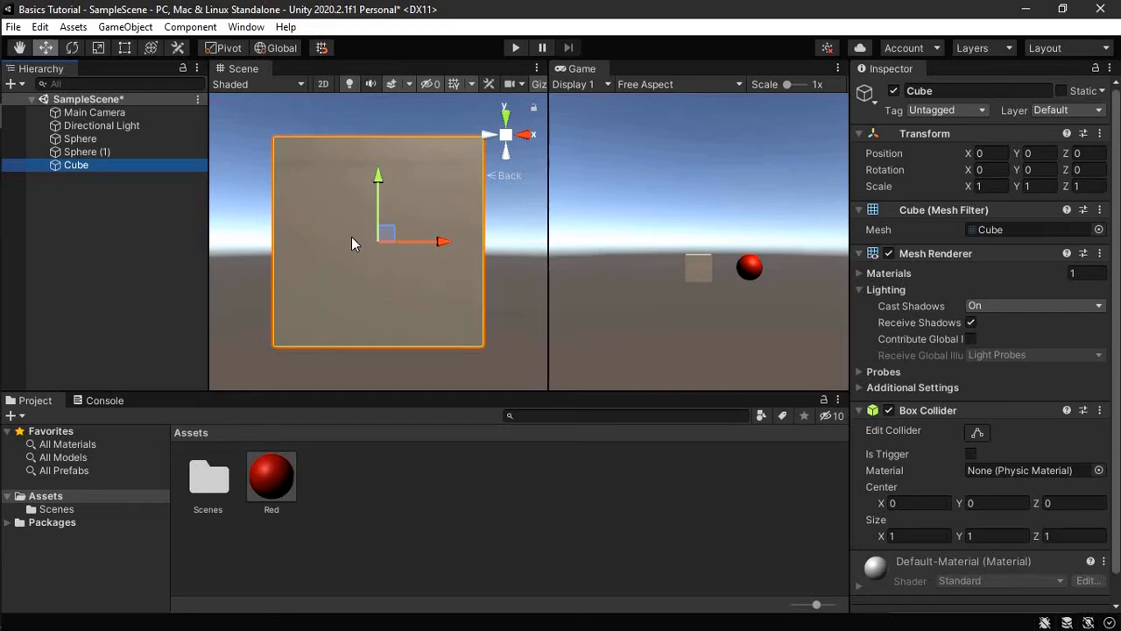
pyautogui.scroll(-5, 356, 237)
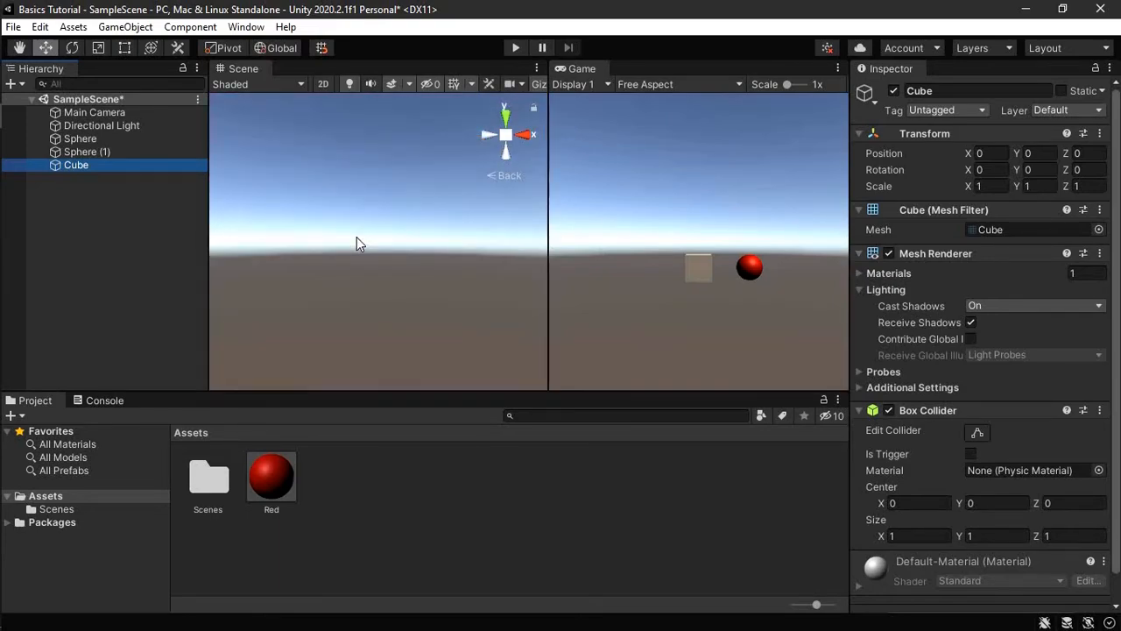
pyautogui.scroll(5, 358, 262)
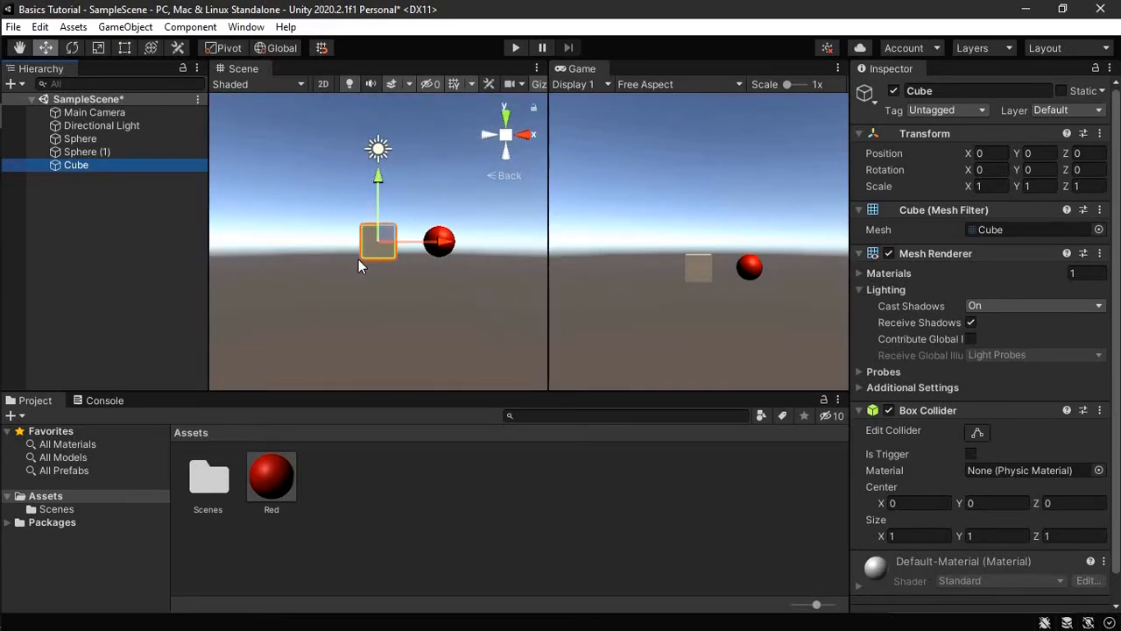
pyautogui.scroll(-5, 358, 261)
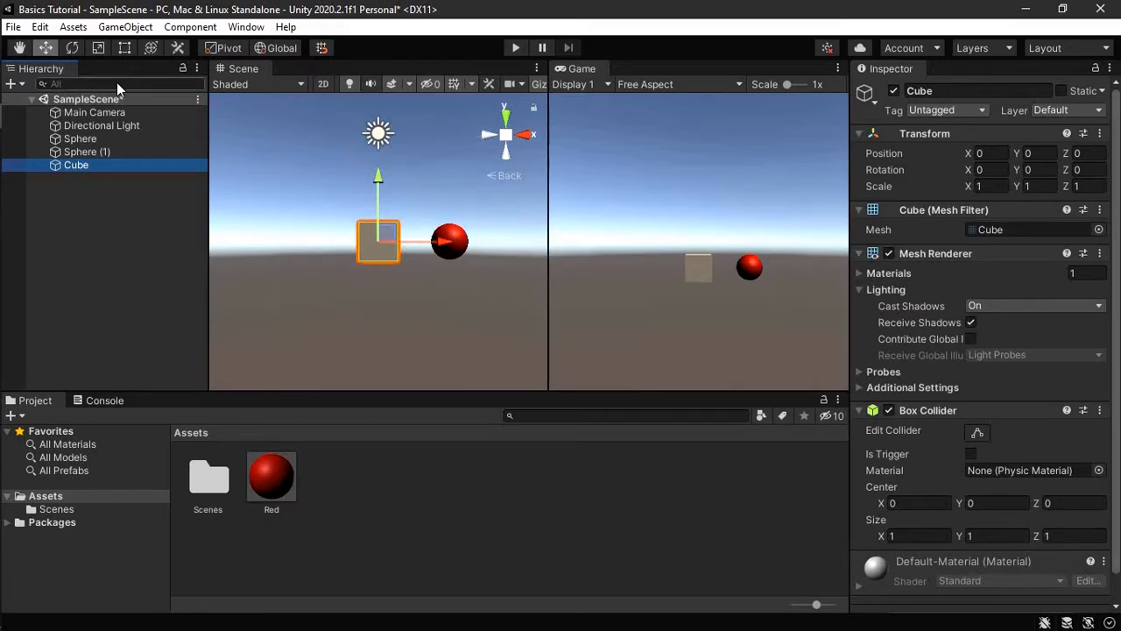
# - Move the Main Camera back from the objects to about X 0.15, Z -13.77, with its preview collapsed
pyautogui.click(19, 48)
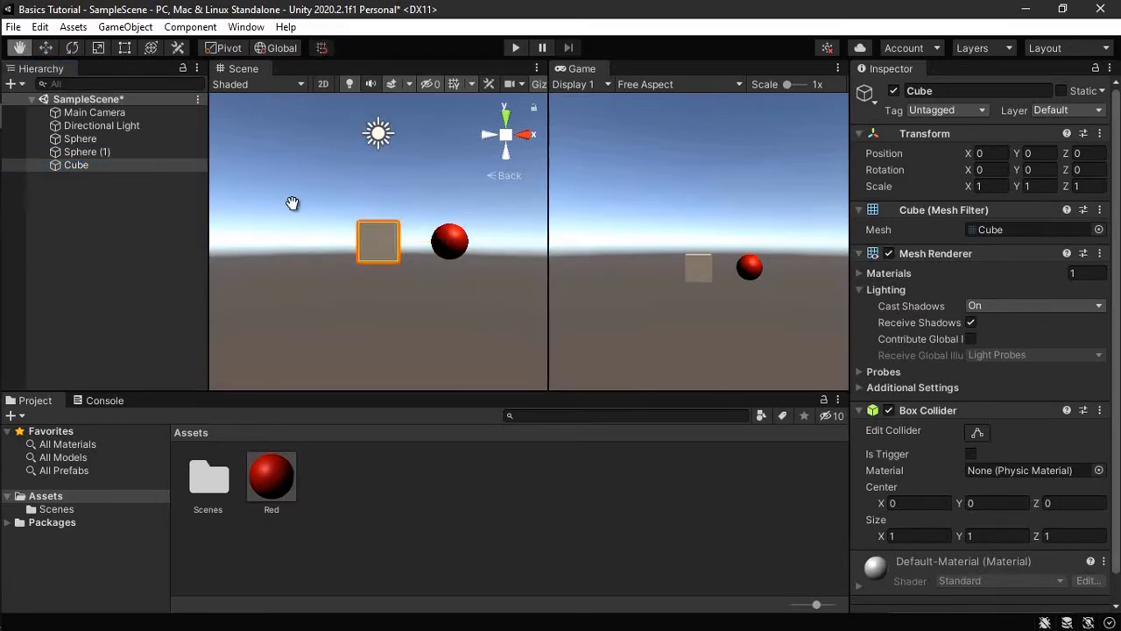
pyautogui.moveTo(458, 161); pyautogui.dragTo(426, 309)
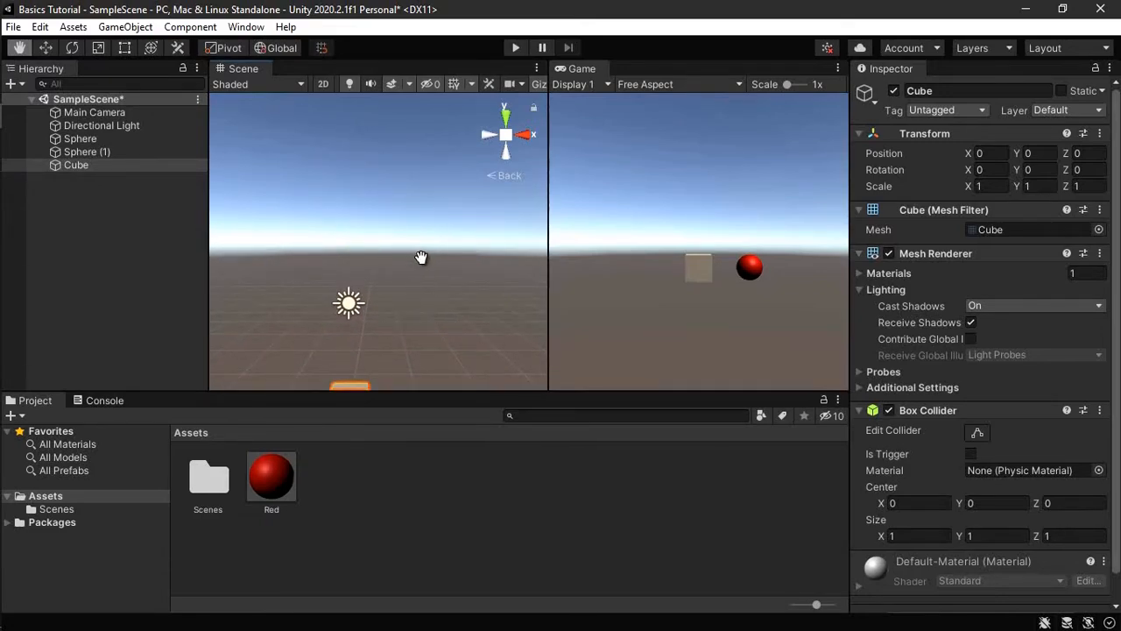
pyautogui.scroll(-5, 421, 258)
pyautogui.scroll(-3, 429, 263)
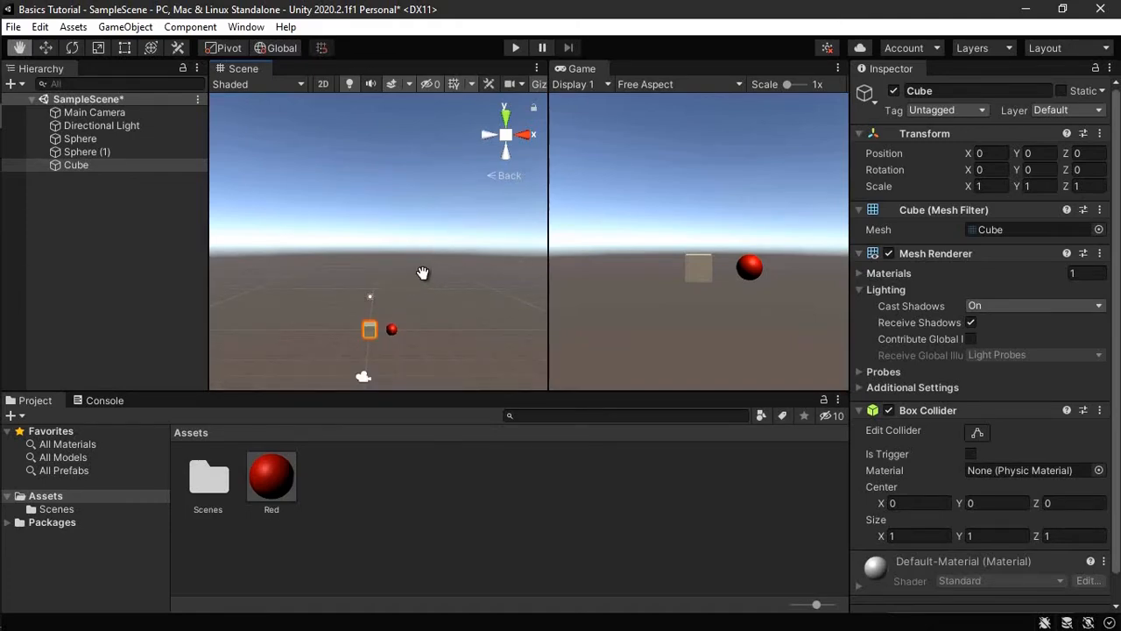
pyautogui.moveTo(392, 334); pyautogui.dragTo(399, 303)
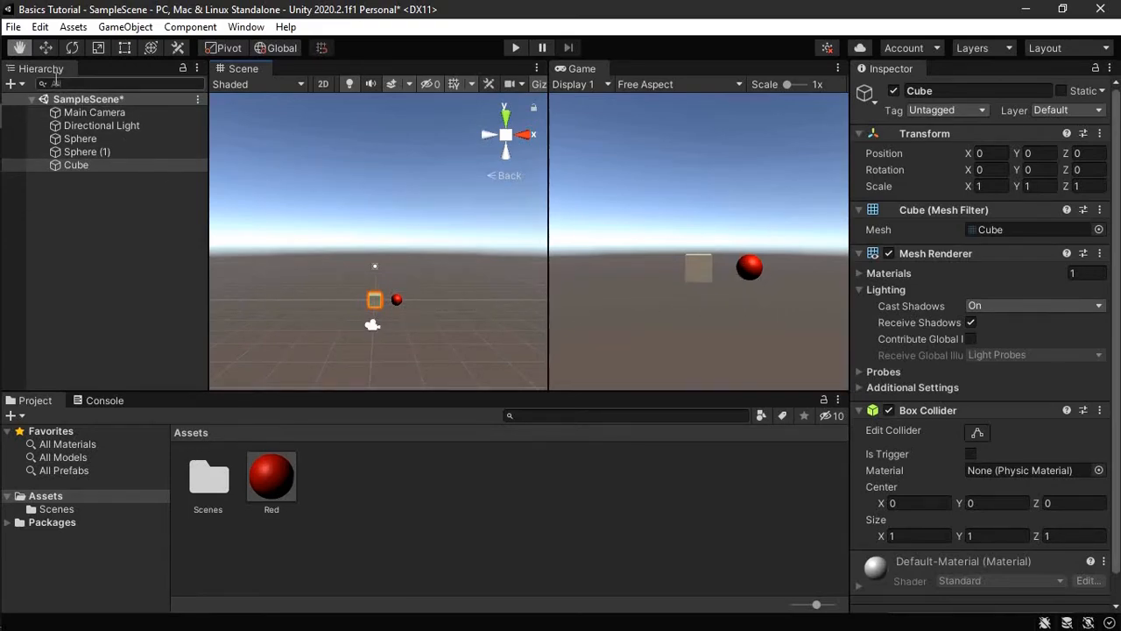
pyautogui.click(46, 49)
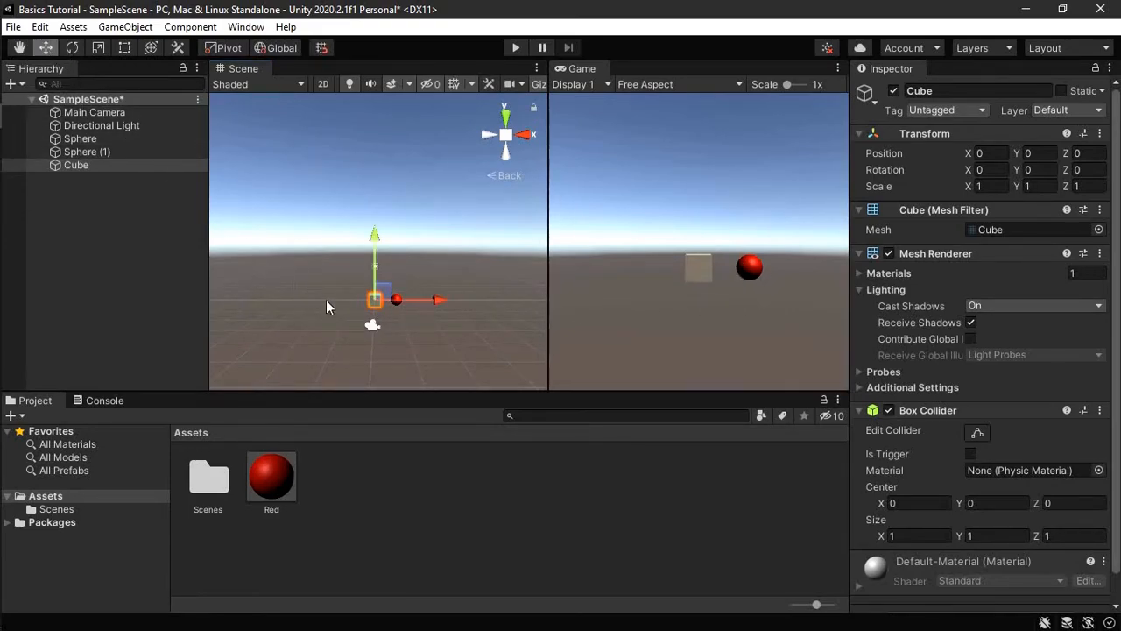
pyautogui.click(371, 329)
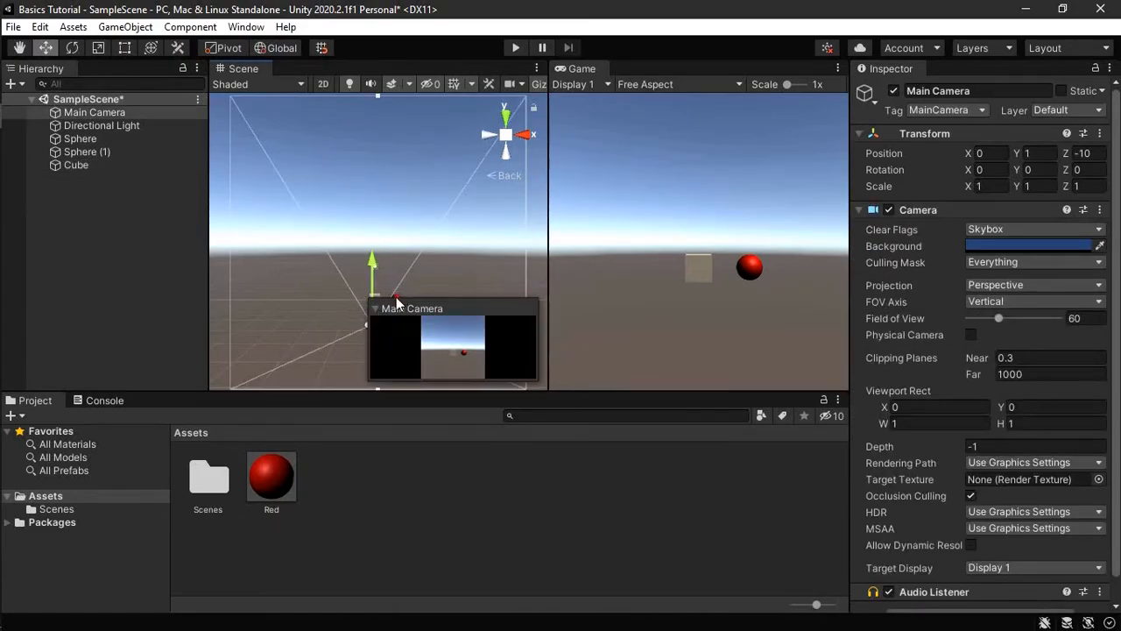
pyautogui.click(376, 309)
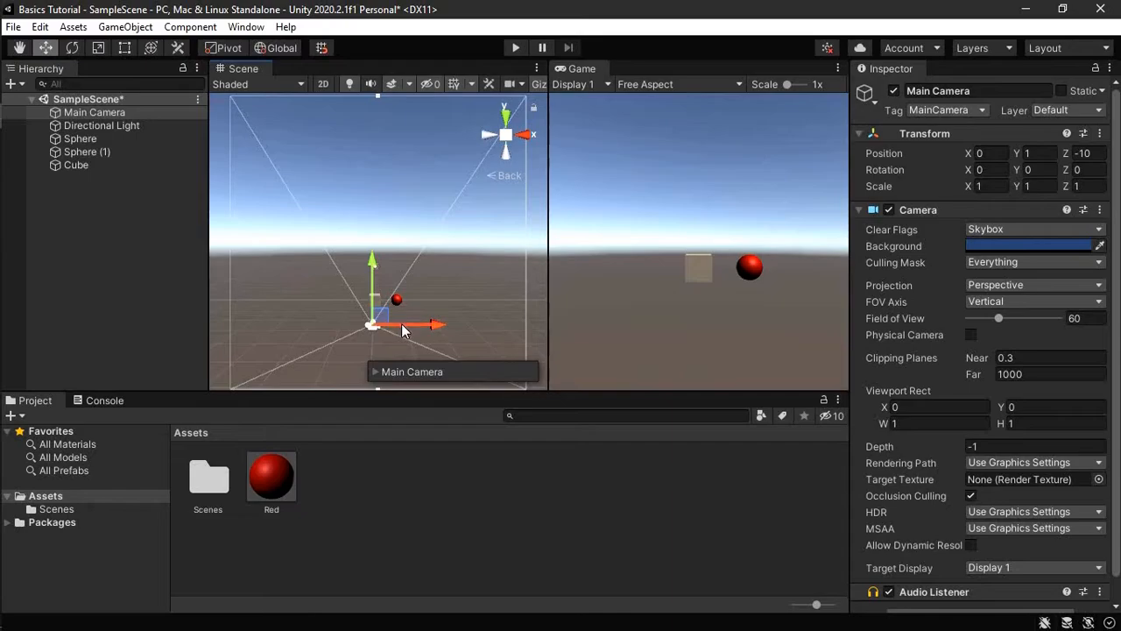
pyautogui.moveTo(439, 332); pyautogui.dragTo(341, 329)
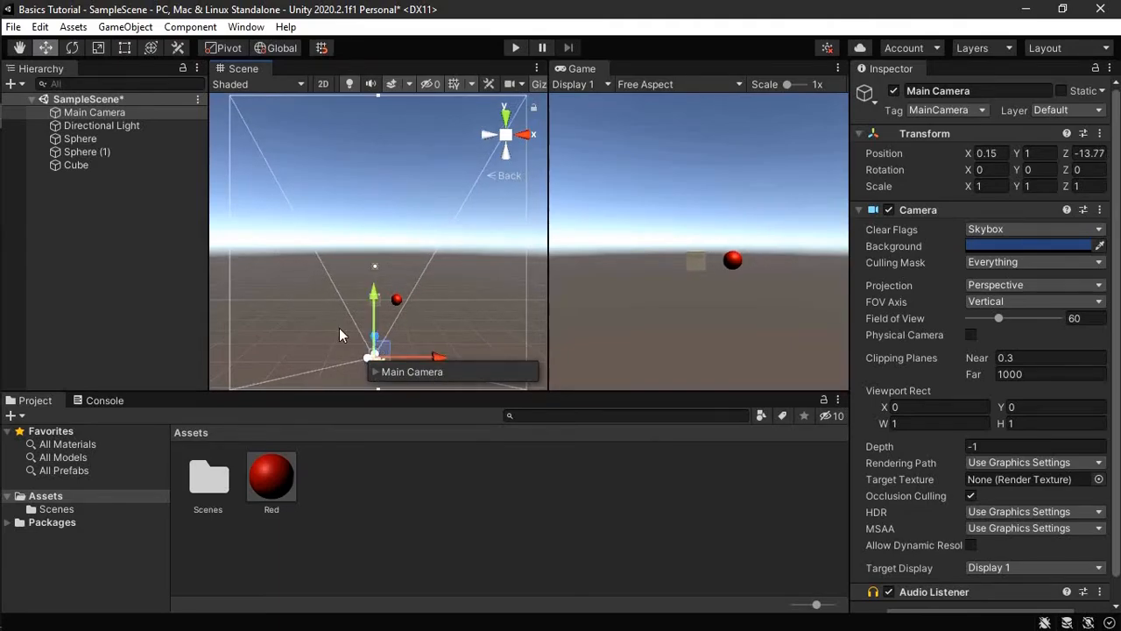
# - Flatten the Cube into a wide platform by setting its scale to 10 on X and 10 on Z
pyautogui.click(106, 170)
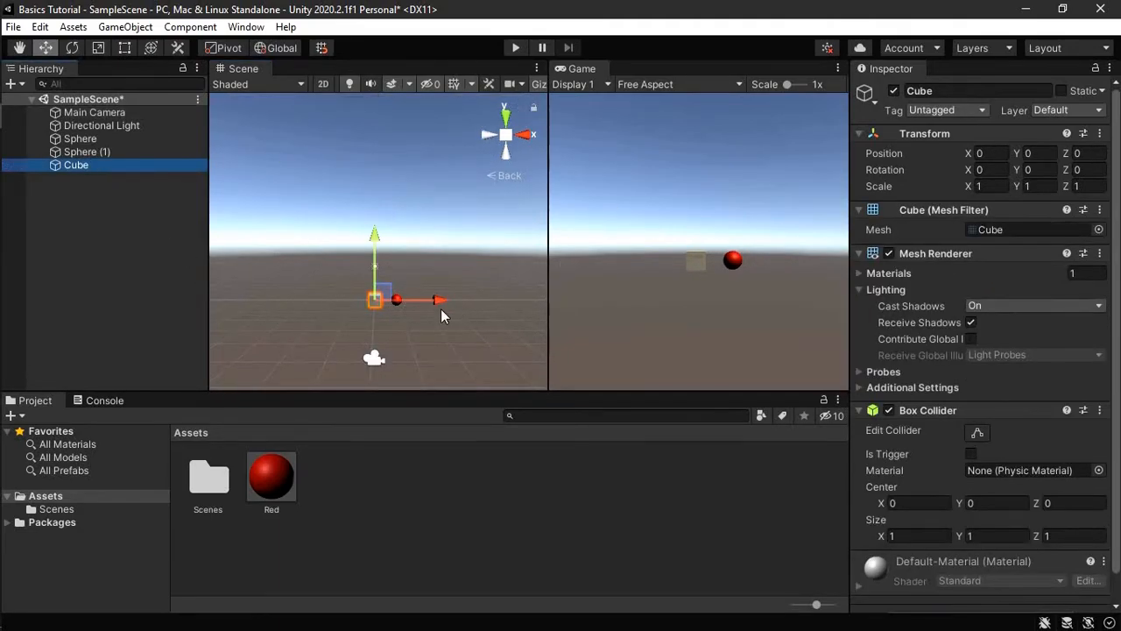
pyautogui.click(988, 186)
pyautogui.write('5')
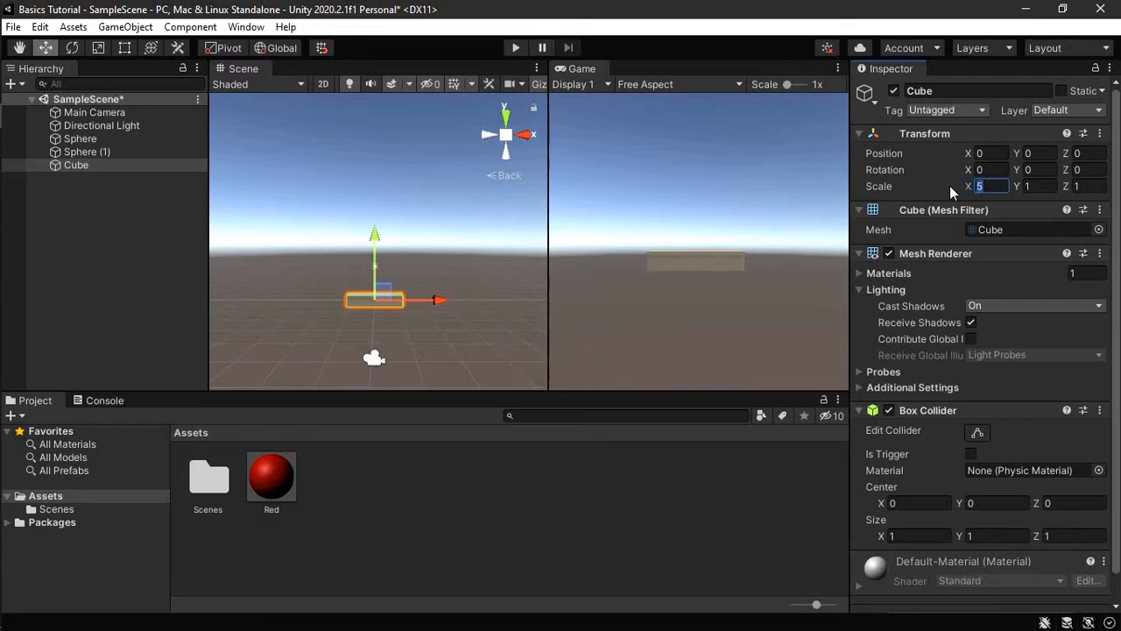
pyautogui.write('10')
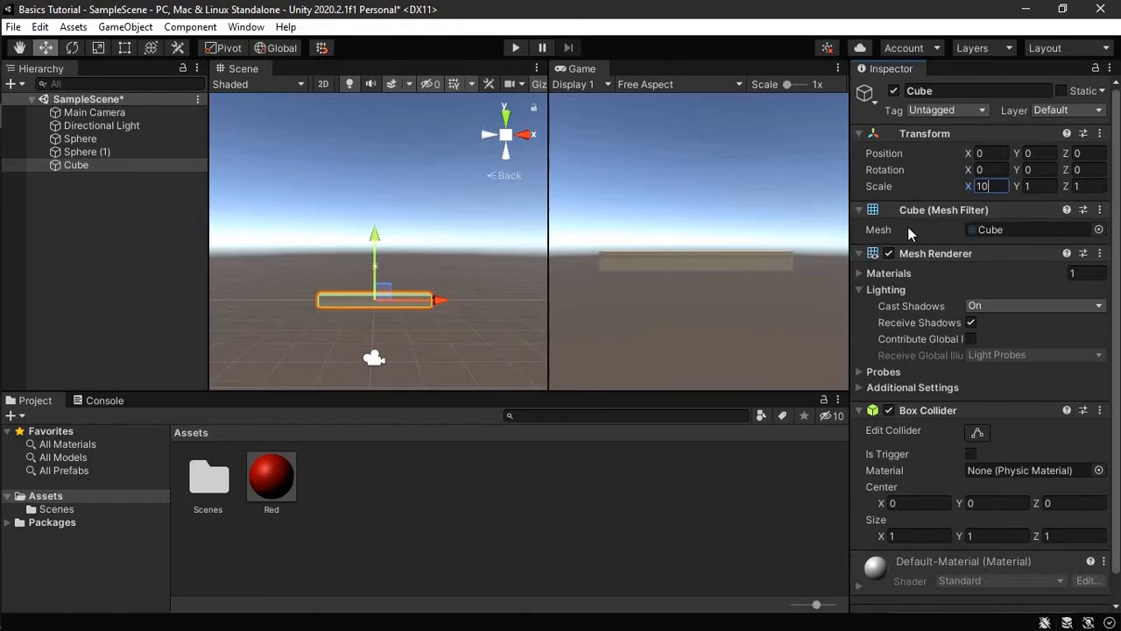
pyautogui.click(1085, 186)
pyautogui.write('10')
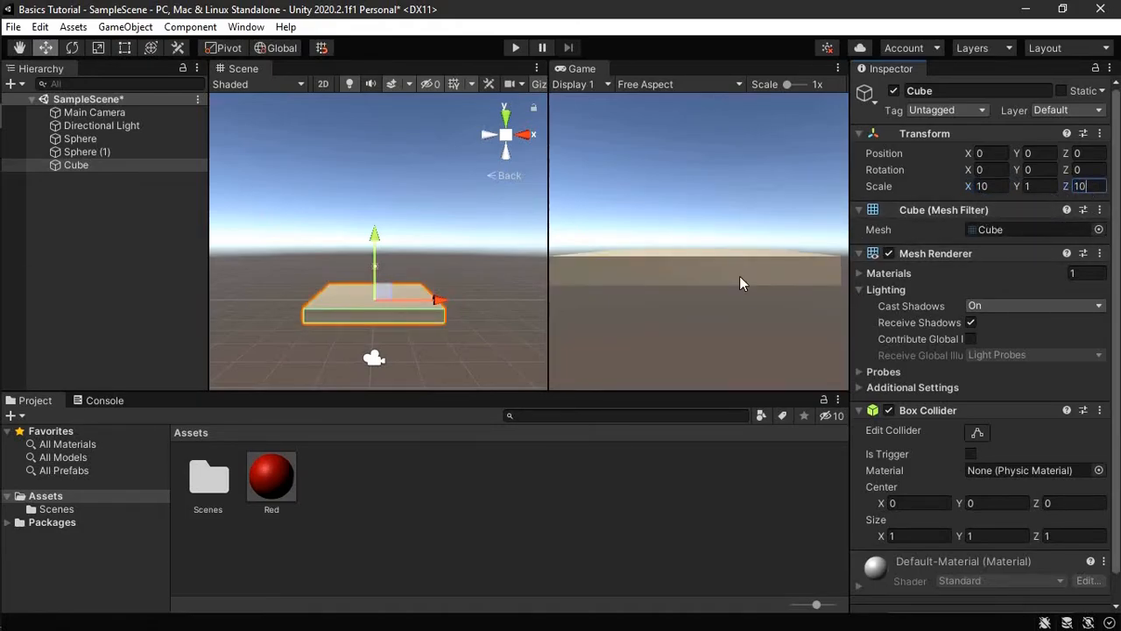
# - Raise the Main Camera to about Y 4.42 and enlarge the Game view by narrowing the Inspector
pyautogui.click(376, 358)
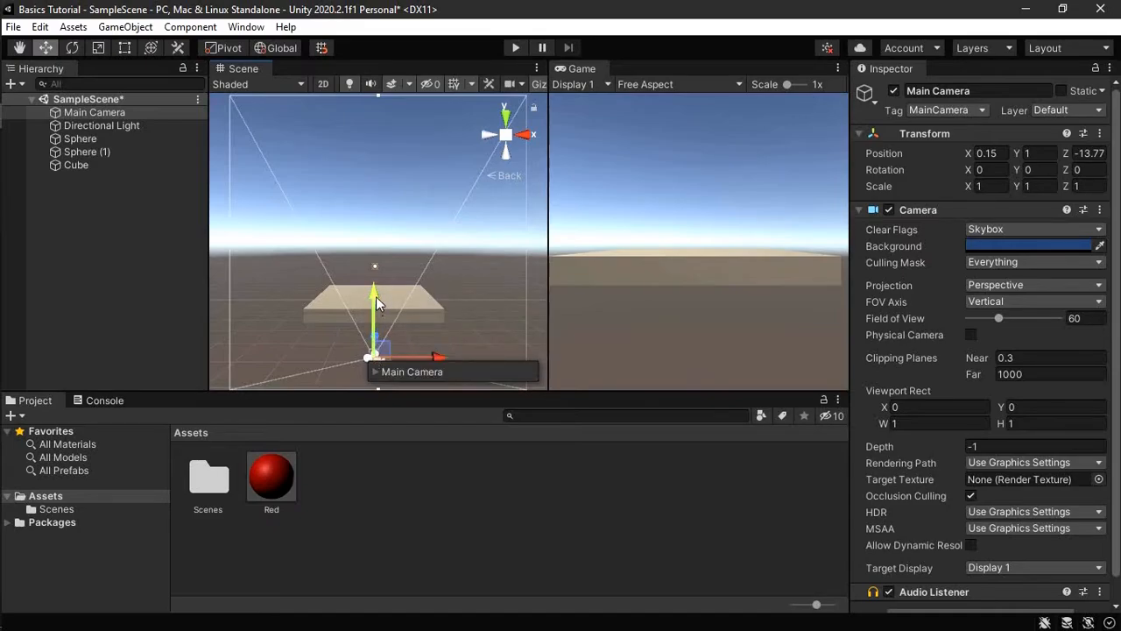
pyautogui.moveTo(376, 296); pyautogui.dragTo(383, 204)
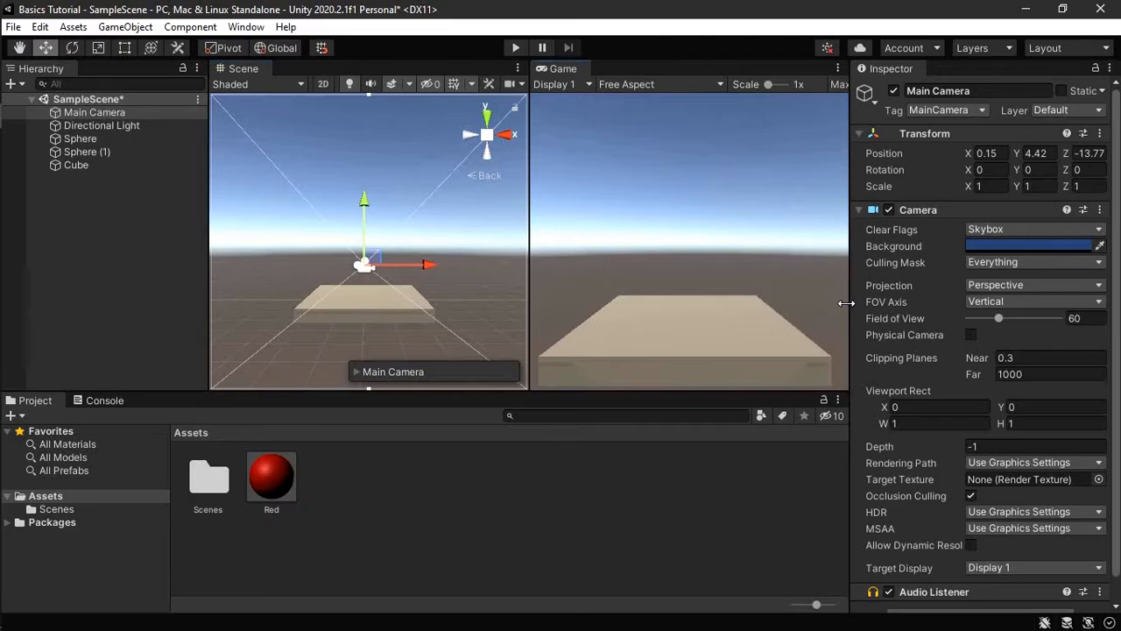
pyautogui.moveTo(849, 303); pyautogui.dragTo(902, 305)
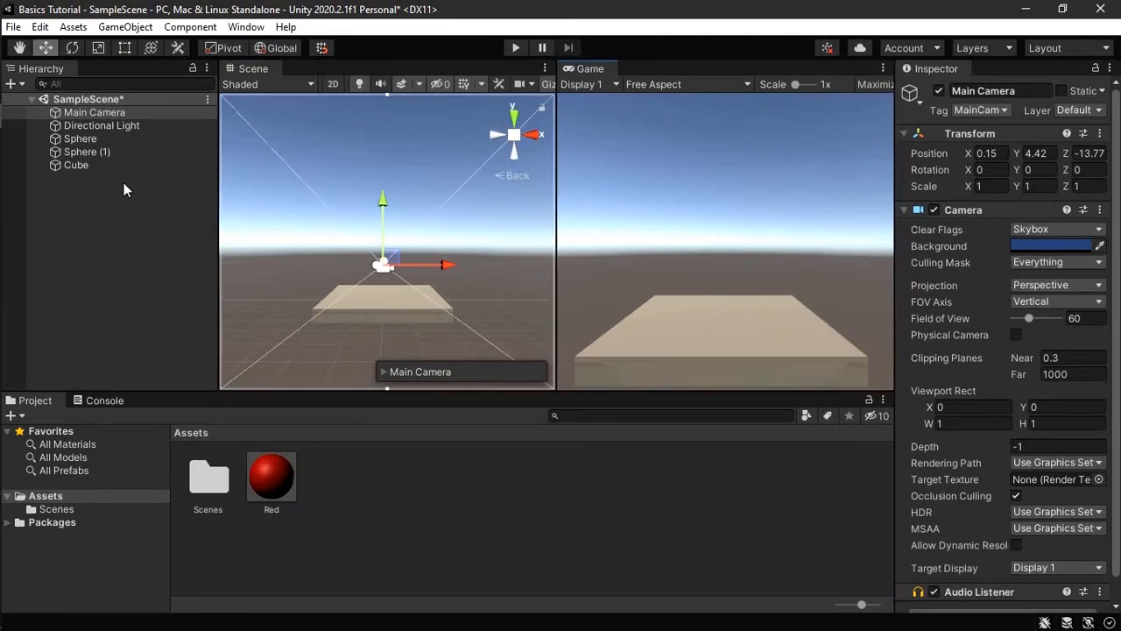
# - Shift the Cube platform along the Z axis to about 0.45 so the camera frames it
pyautogui.click(183, 166)
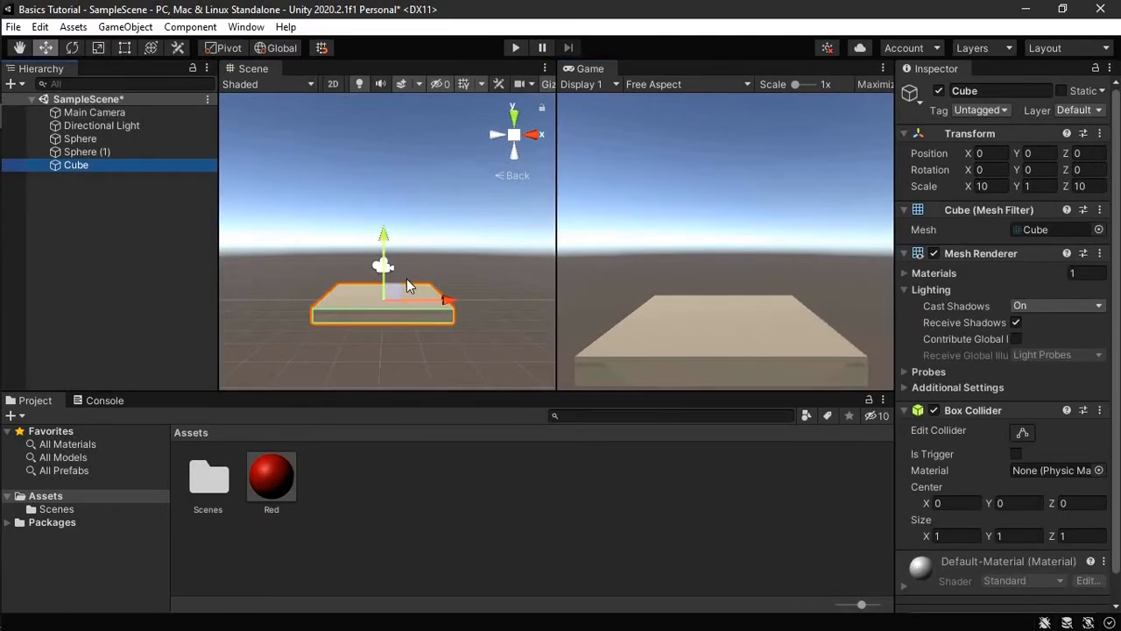
pyautogui.moveTo(407, 278); pyautogui.dragTo(374, 346)
pyautogui.moveTo(422, 313); pyautogui.dragTo(449, 233, button='middle')
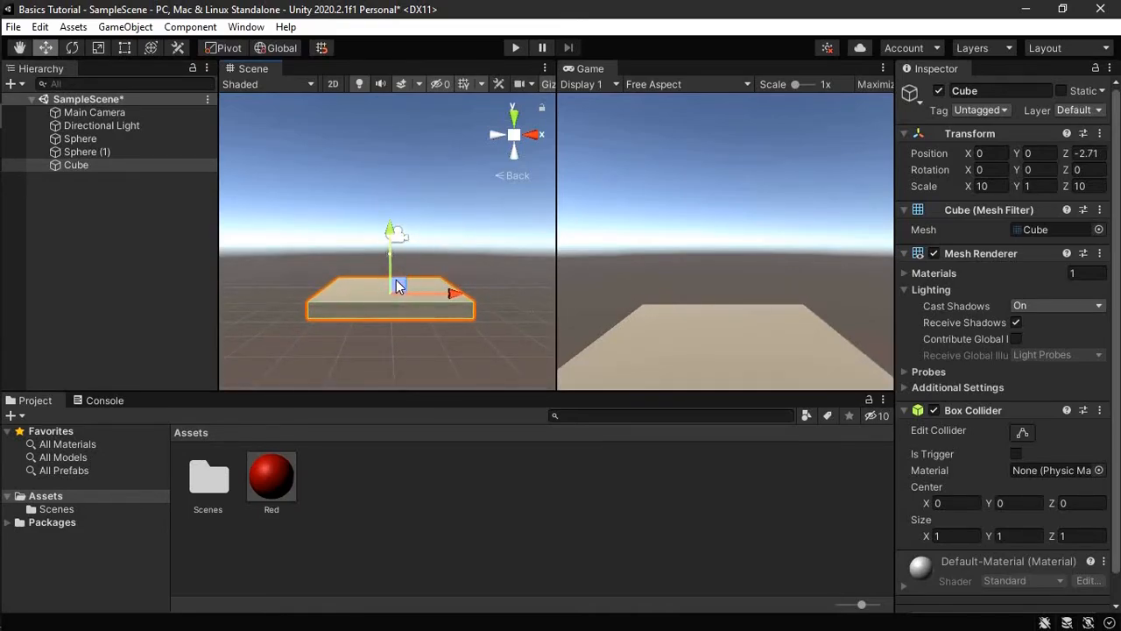
pyautogui.moveTo(398, 250); pyautogui.dragTo(359, 308, button='middle')
pyautogui.moveTo(359, 307); pyautogui.dragTo(358, 304)
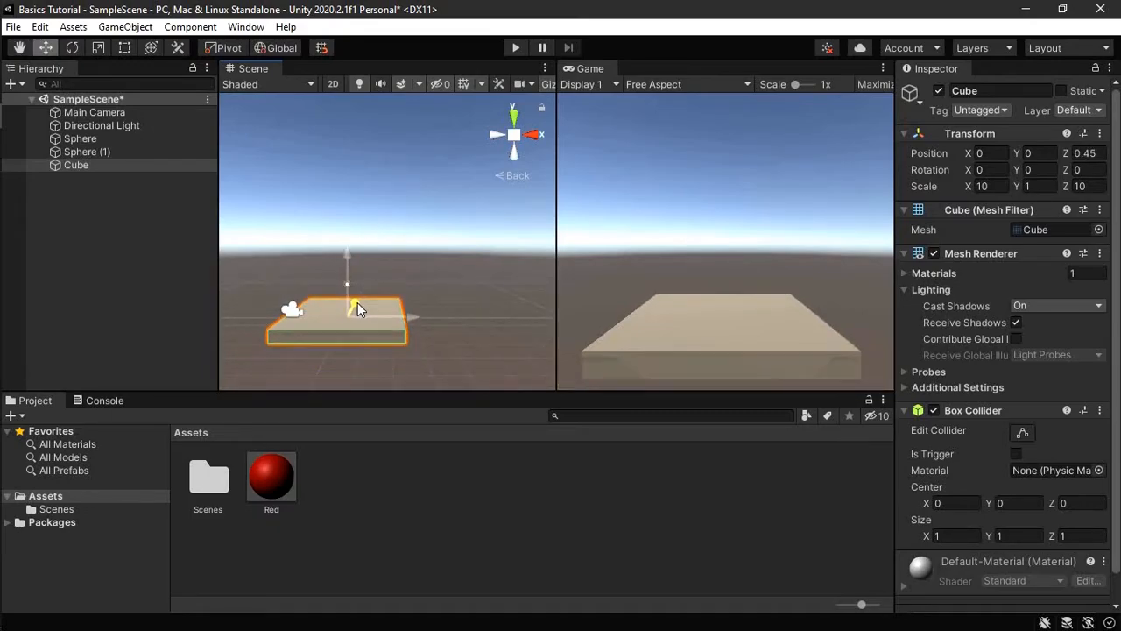
# - Lift both spheres above the platform, Sphere (1) to about Y 4.03 and Sphere to about X -1.79, Y 3.84
pyautogui.click(125, 153)
pyautogui.moveTo(369, 258); pyautogui.dragTo(359, 194)
pyautogui.click(127, 138)
pyautogui.moveTo(405, 268); pyautogui.dragTo(385, 268)
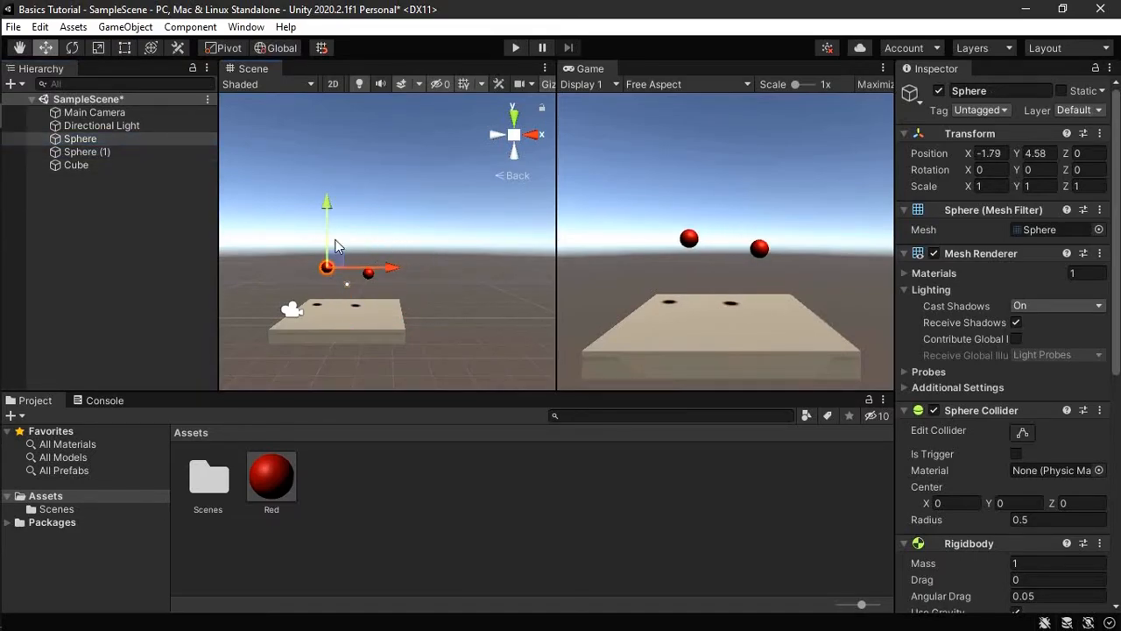
pyautogui.moveTo(327, 235); pyautogui.dragTo(329, 246)
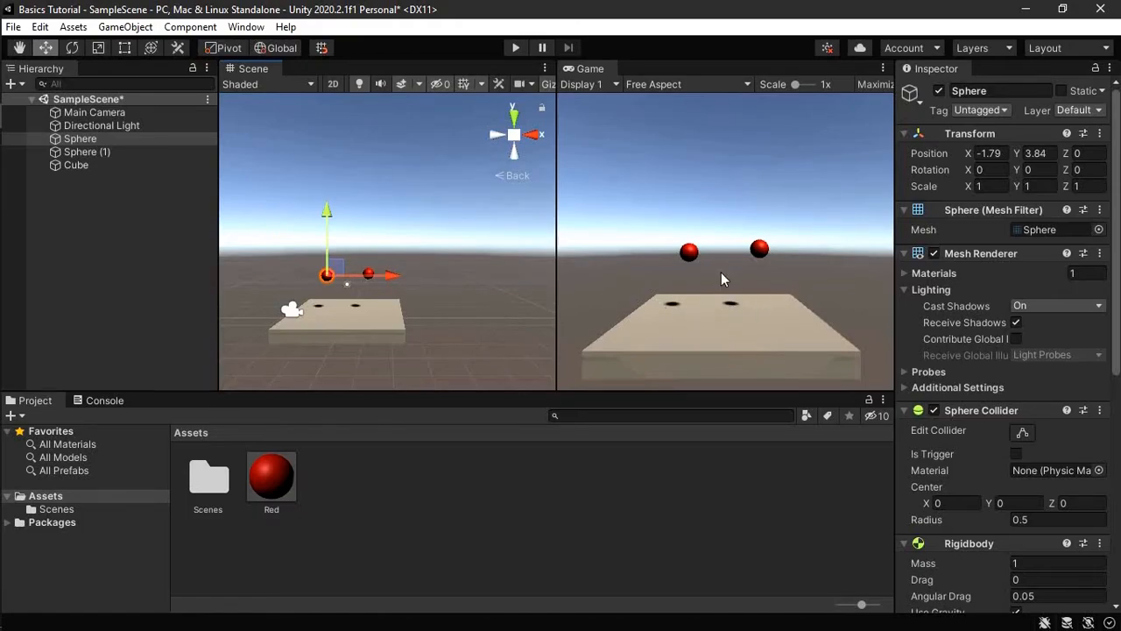
# - Run the scene to test the two spheres falling onto the platform, then stop playback
pyautogui.click(514, 48)
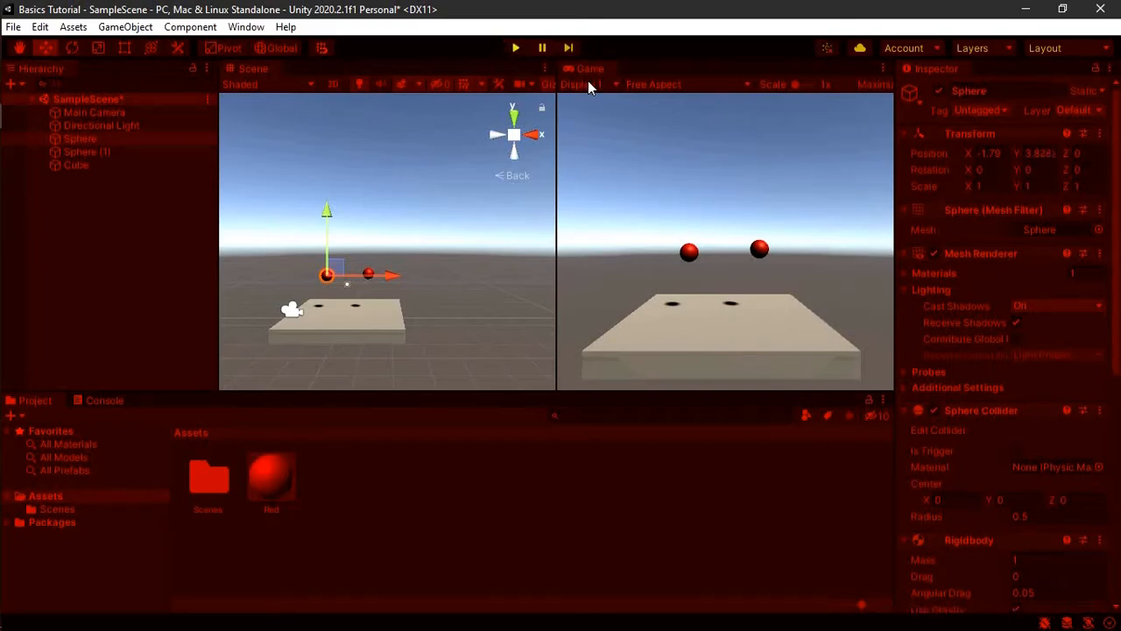
pyautogui.click(517, 48)
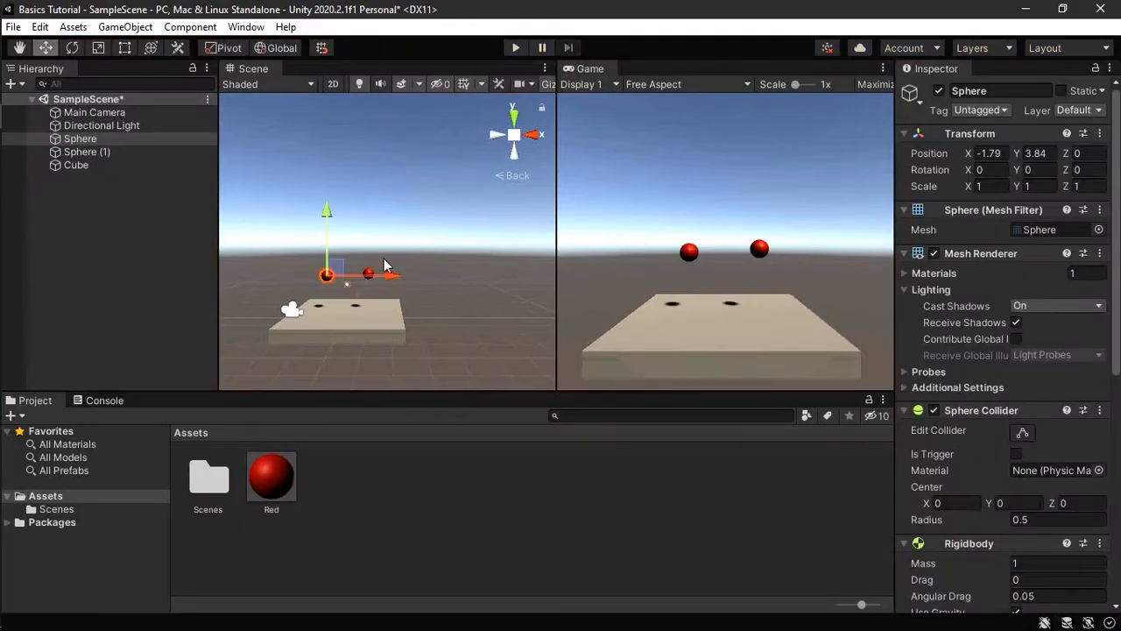
pyautogui.click(328, 228)
# - Move Sphere (1) higher and closer to the other sphere, to about X 0.1, Y 6.53
pyautogui.click(105, 153)
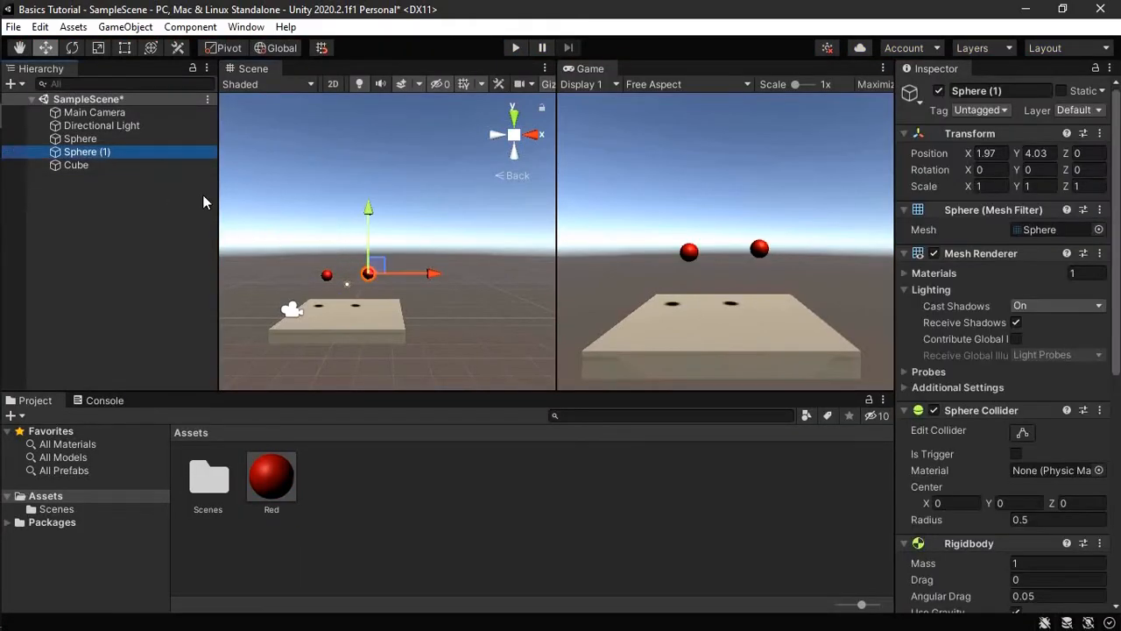
pyautogui.moveTo(394, 278); pyautogui.dragTo(342, 247)
pyautogui.click(396, 246)
pyautogui.click(371, 249)
# - Duplicate Sphere (1) three times and spread the copies into a loose cluster above the platform
pyautogui.scroll(2, 375, 290)
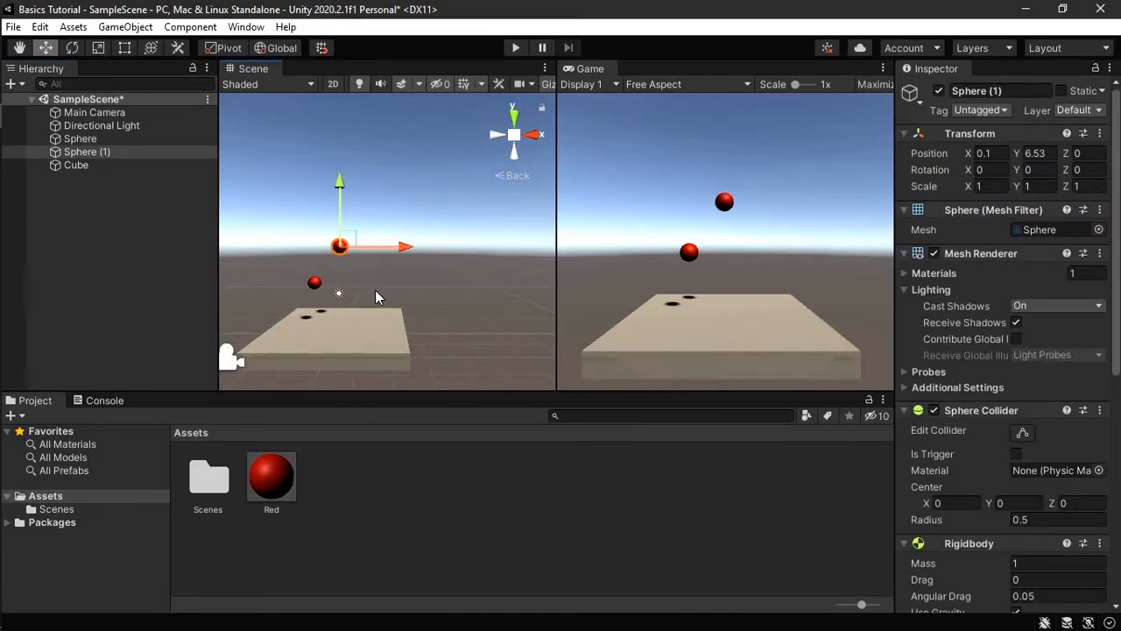
pyautogui.moveTo(388, 299); pyautogui.dragTo(440, 275, button='middle')
pyautogui.hotkey('ctrl', 'd')
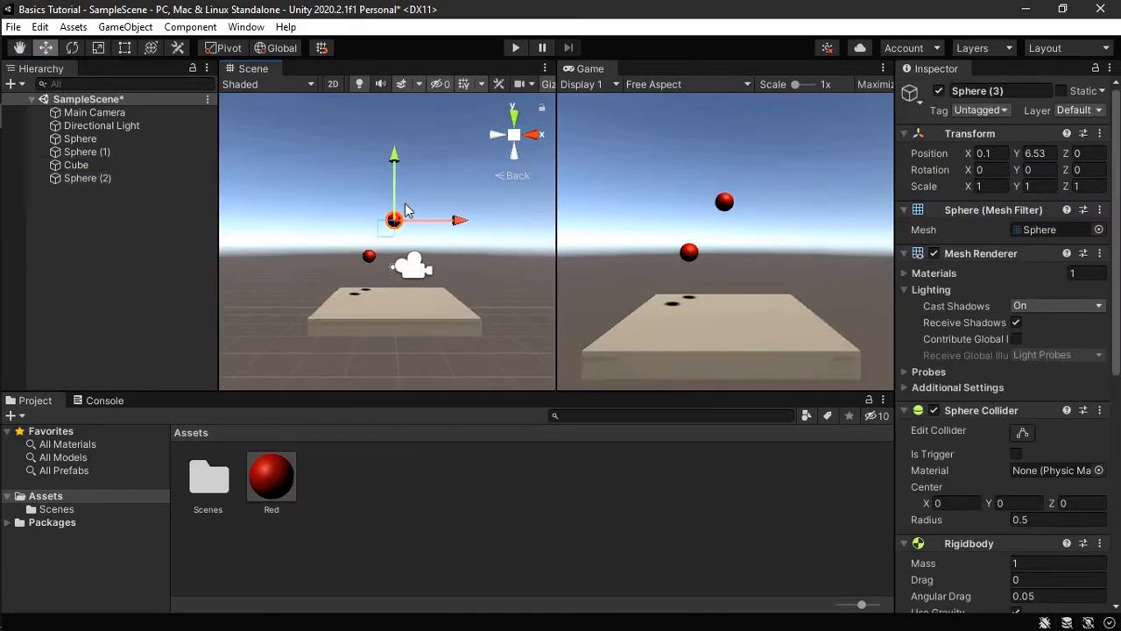
pyautogui.hotkey('ctrl', 'd')
pyautogui.moveTo(391, 195); pyautogui.dragTo(431, 229)
pyautogui.click(395, 222)
pyautogui.click(371, 260)
pyautogui.scroll(3, 396, 262)
pyautogui.click(382, 230)
pyautogui.hotkey('ctrl', 'd')
# - Run the scene to test how the five spheres fall and collide on the platform, then stop playback
pyautogui.click(516, 48)
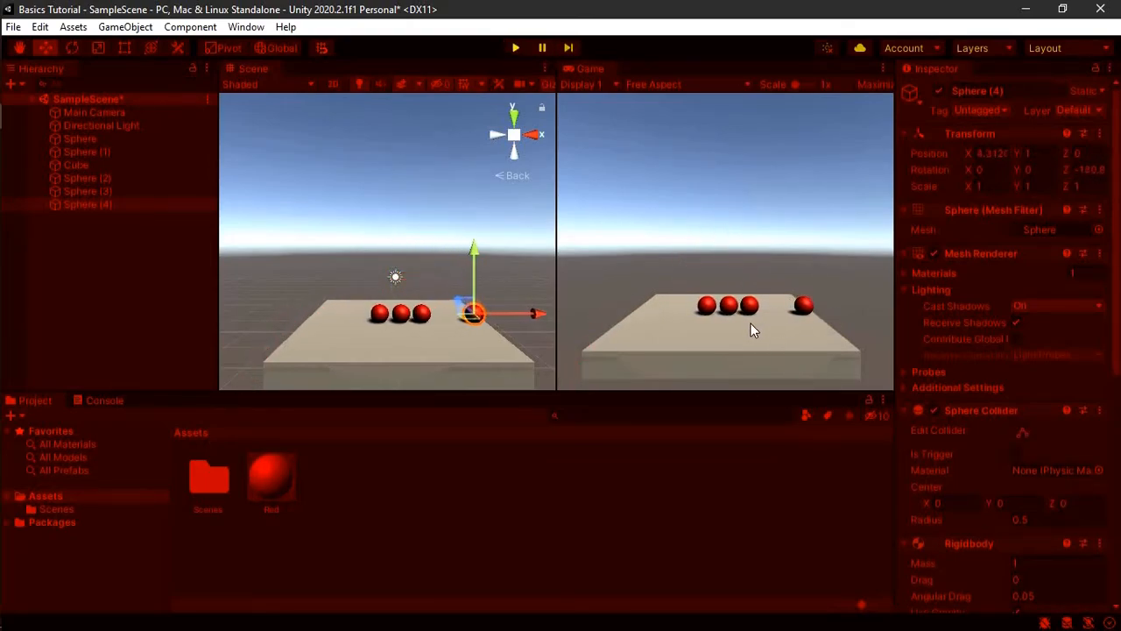
pyautogui.click(514, 48)
# - Create a new Physic Material in the Assets folder, keeping its default name
pyautogui.rightClick(357, 524)
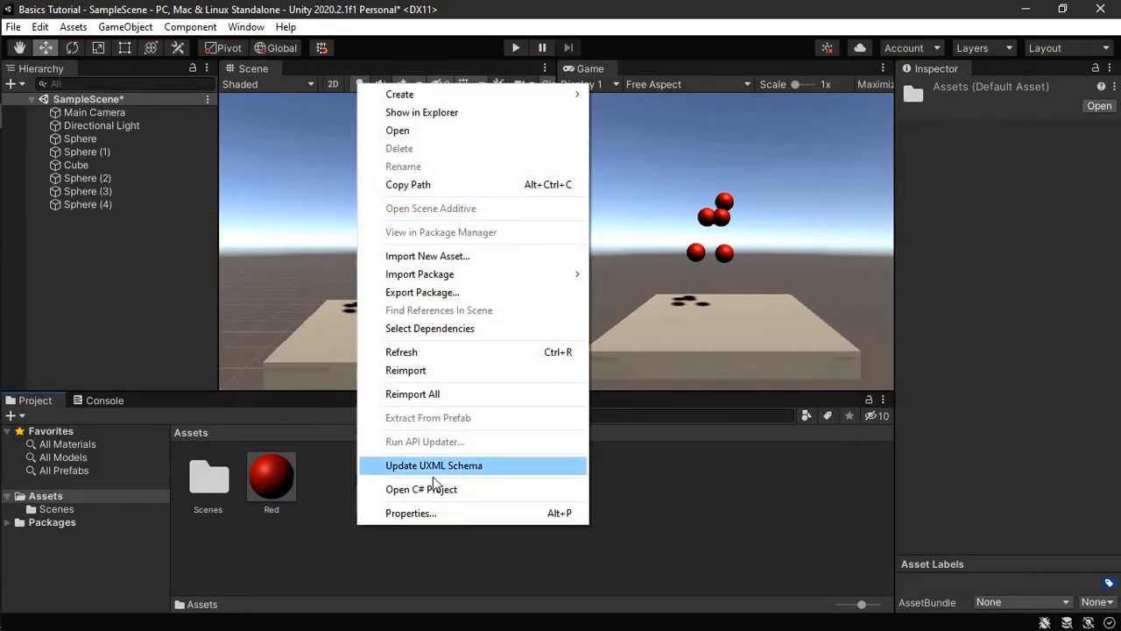
pyautogui.moveTo(447, 96)
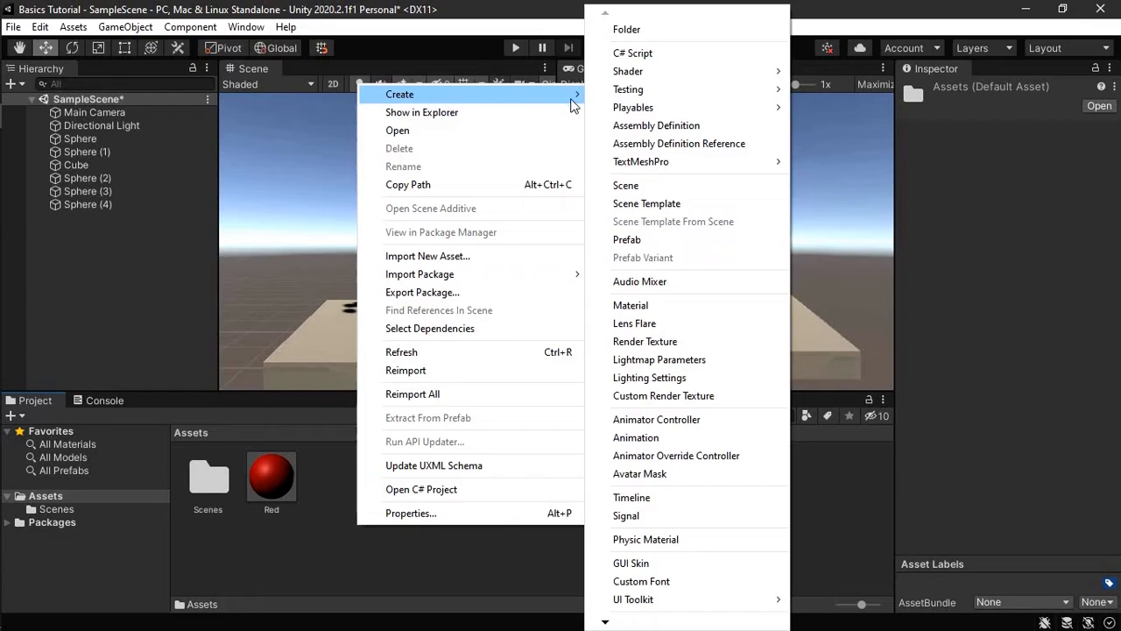
pyautogui.click(651, 541)
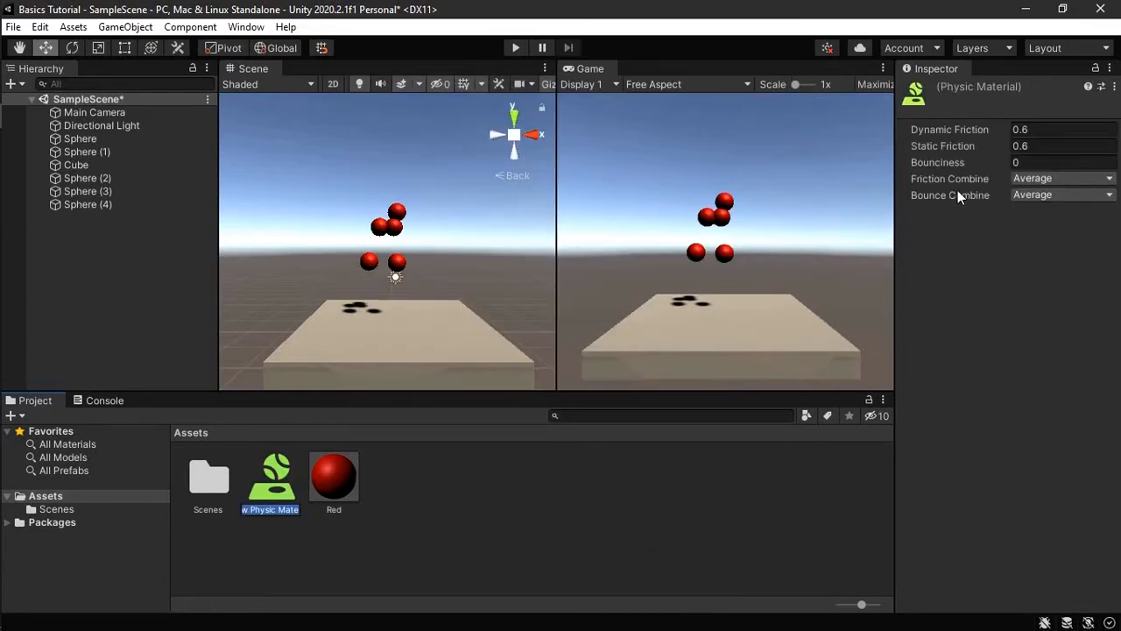
pyautogui.click(999, 129)
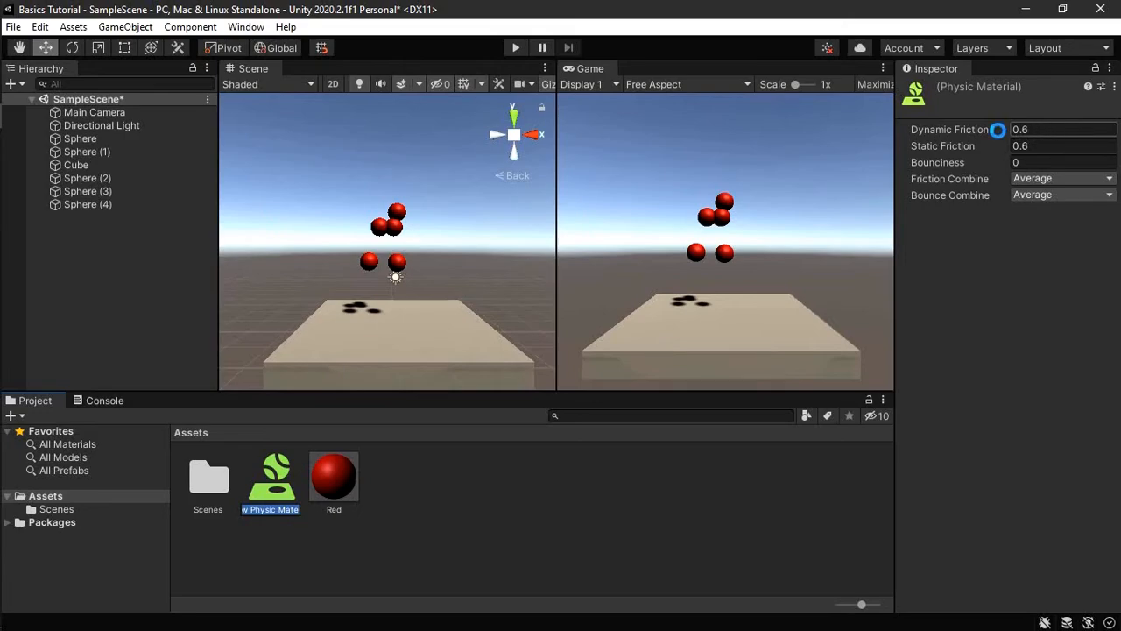
pyautogui.click(1033, 131)
# - Set the new physic material's Bounciness to 0.945 and its Bounce Combine to Maximum
pyautogui.click(1028, 163)
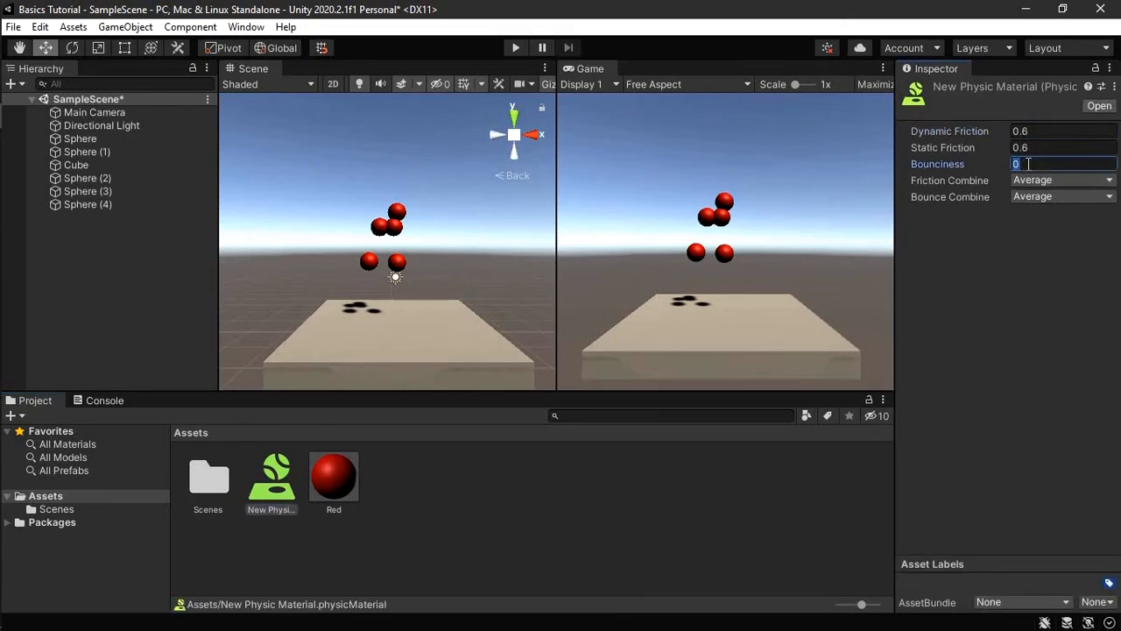
pyautogui.click(1027, 196)
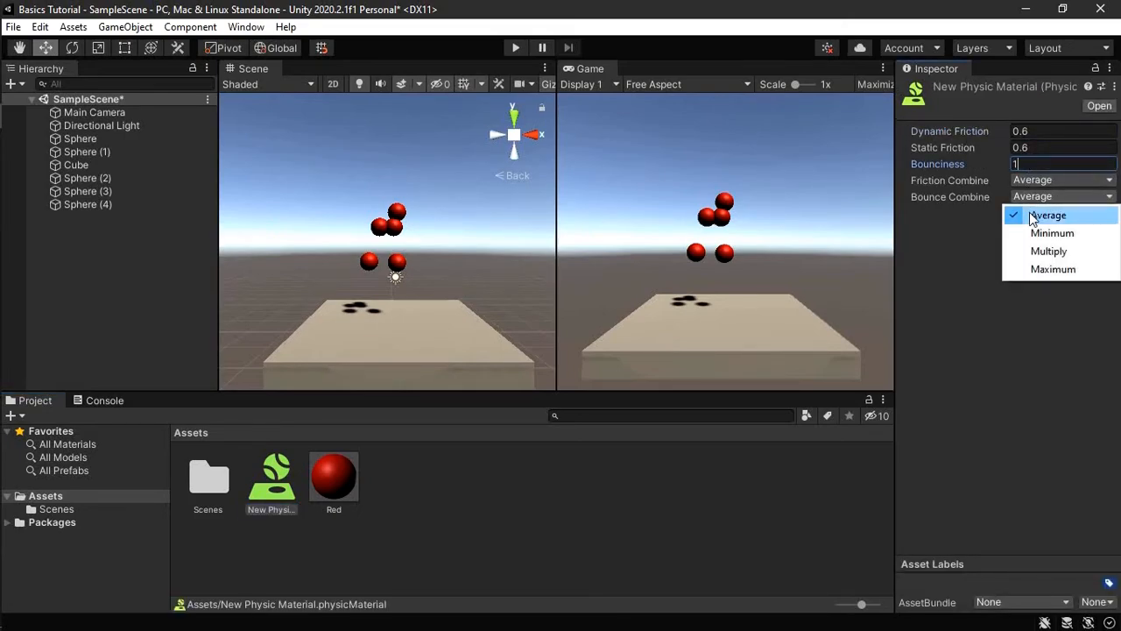
pyautogui.click(1030, 269)
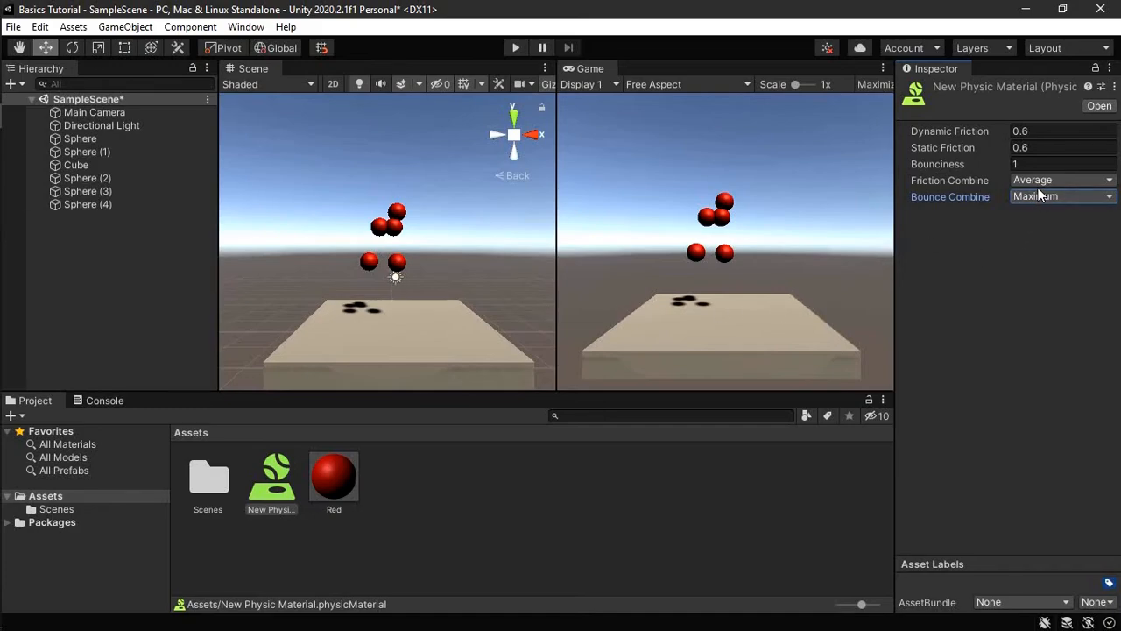
pyautogui.click(1038, 165)
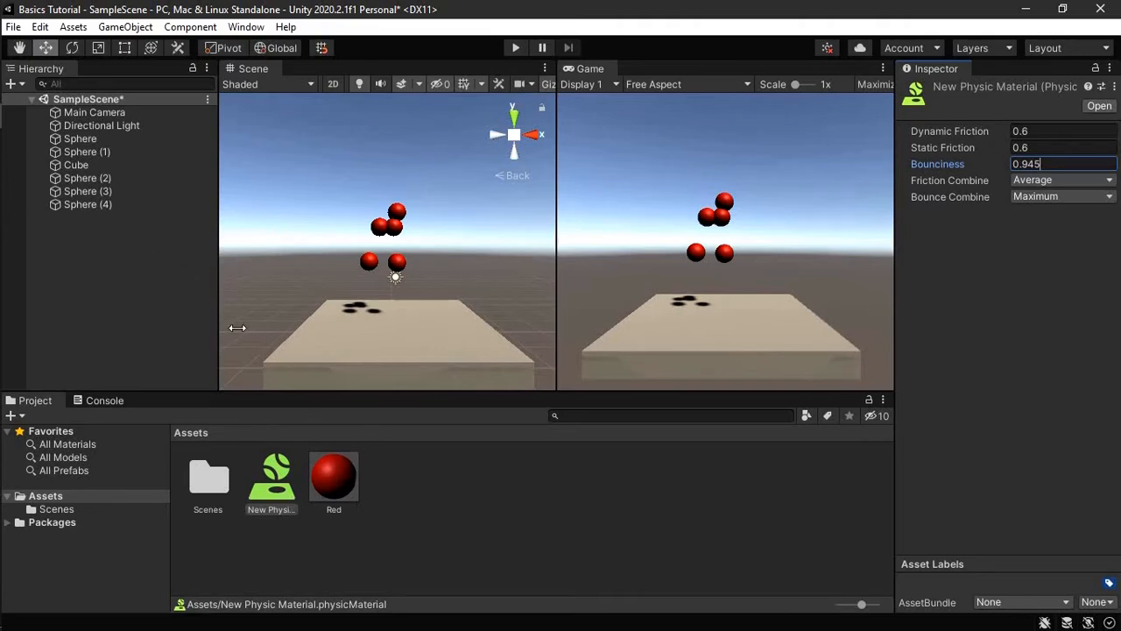
# - Assign the new physic material to the five spheres in the scene and check it in Sphere (4)'s collider, widening the Inspector
pyautogui.scroll(5, 375, 298)
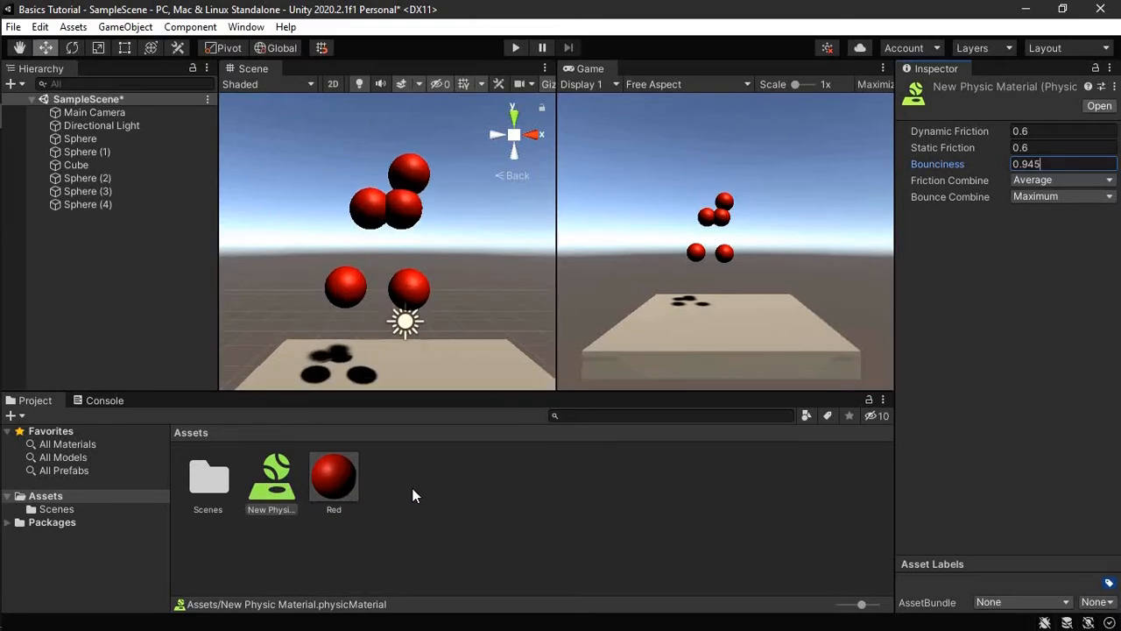
pyautogui.moveTo(272, 480); pyautogui.dragTo(350, 289)
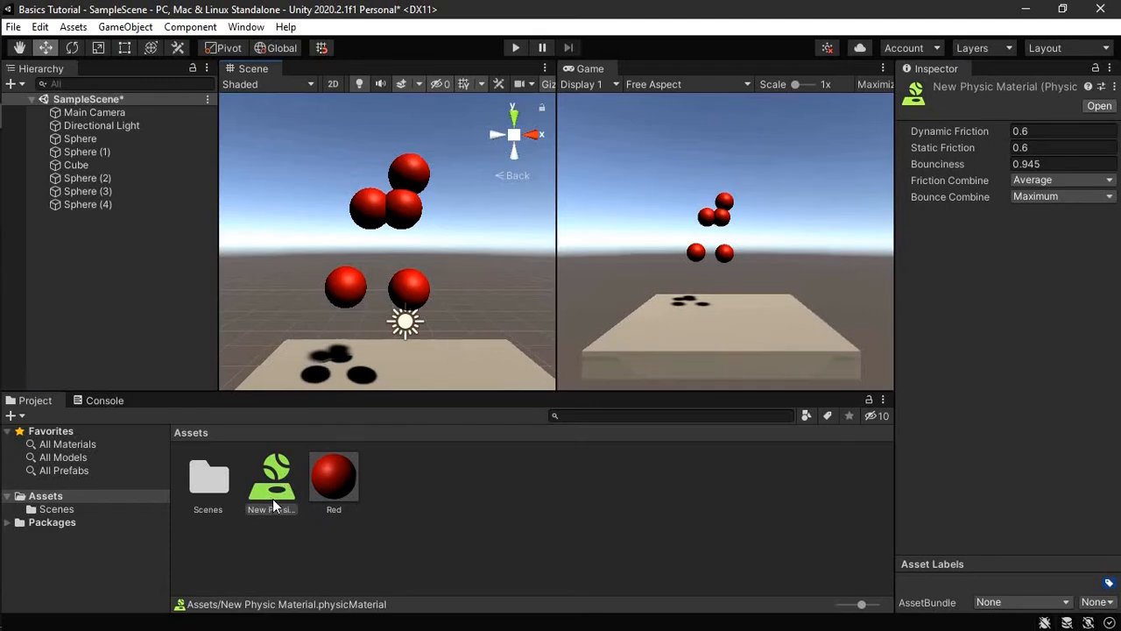
pyautogui.moveTo(279, 506); pyautogui.dragTo(347, 295)
pyautogui.moveTo(273, 491); pyautogui.dragTo(411, 299)
pyautogui.moveTo(283, 492); pyautogui.dragTo(402, 211)
pyautogui.moveTo(282, 489); pyautogui.dragTo(419, 182)
pyautogui.click(131, 205)
pyautogui.scroll(-5, 967, 301)
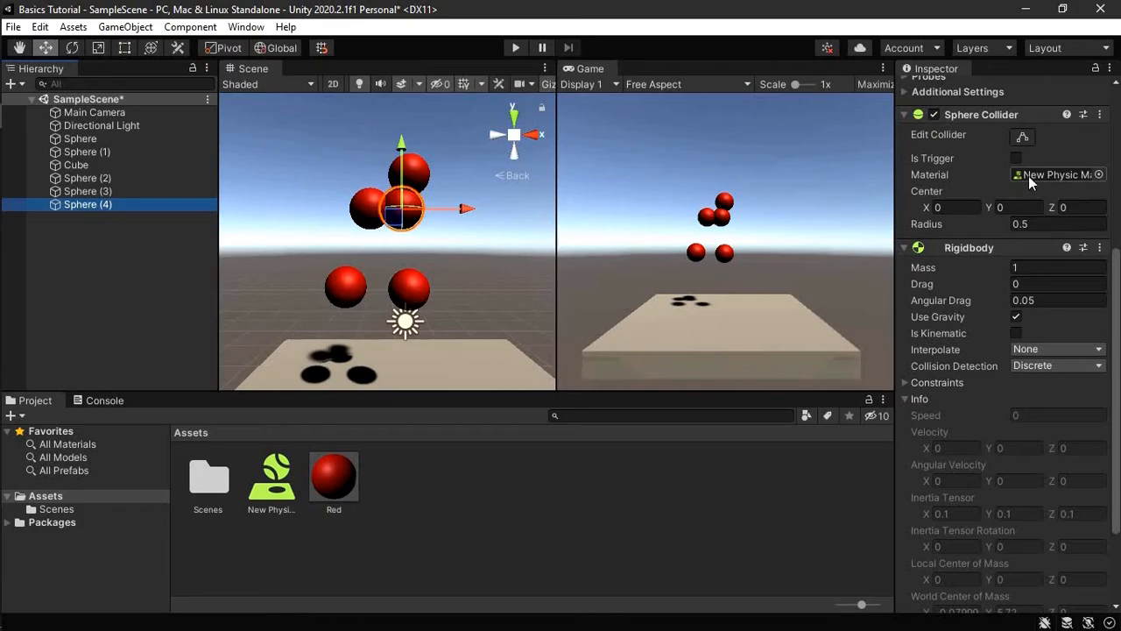
pyautogui.moveTo(895, 180); pyautogui.dragTo(851, 179)
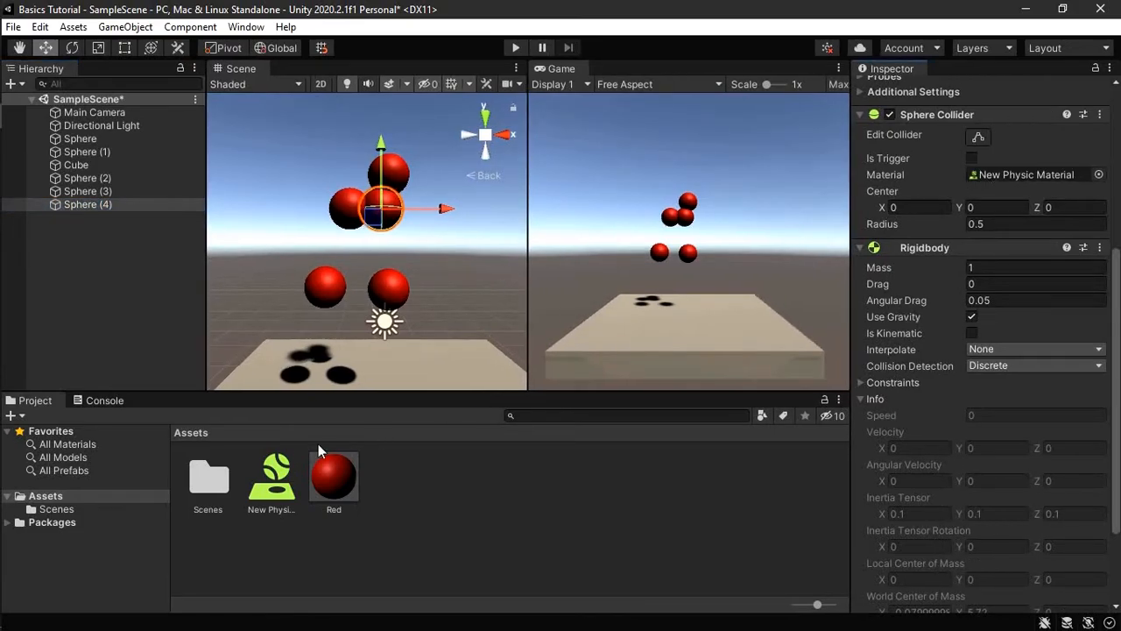
# - Rename the physic material as bounce and check the new name in Sphere (4)'s Sphere Collider
pyautogui.click(273, 482)
pyautogui.rightClick(273, 484)
pyautogui.click(336, 138)
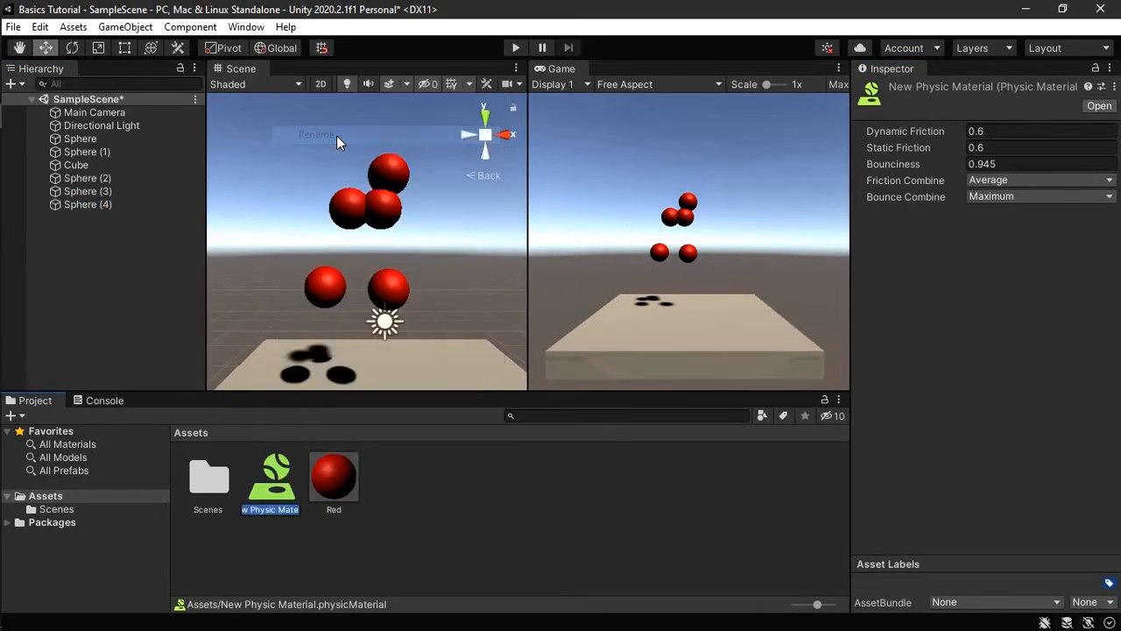
pyautogui.write('bounce')
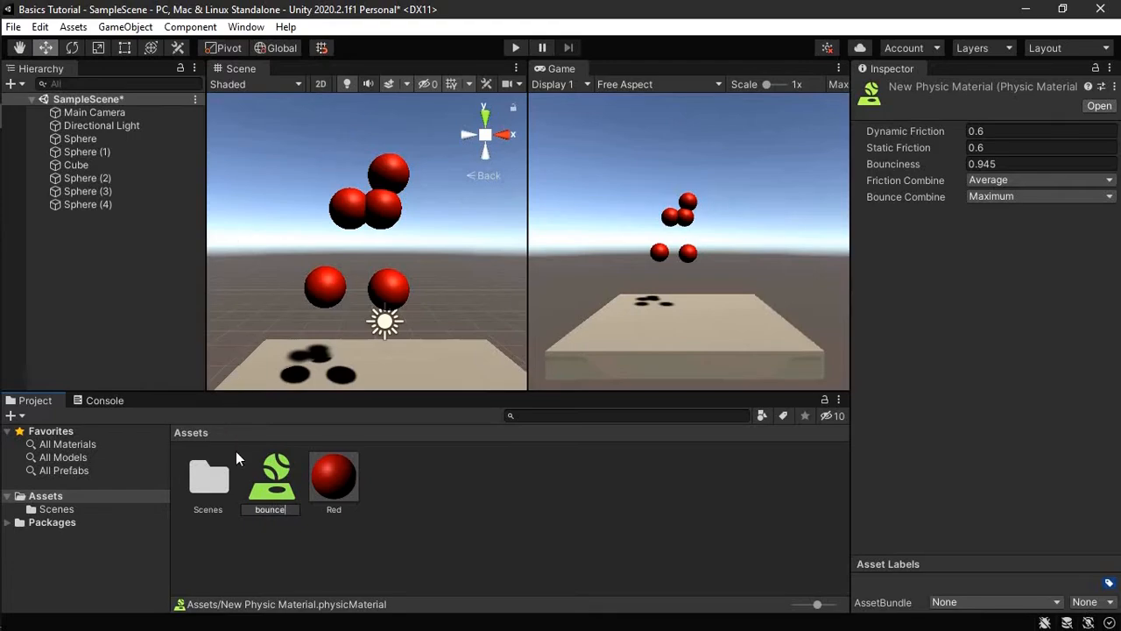
pyautogui.press('Return')
pyautogui.click(103, 205)
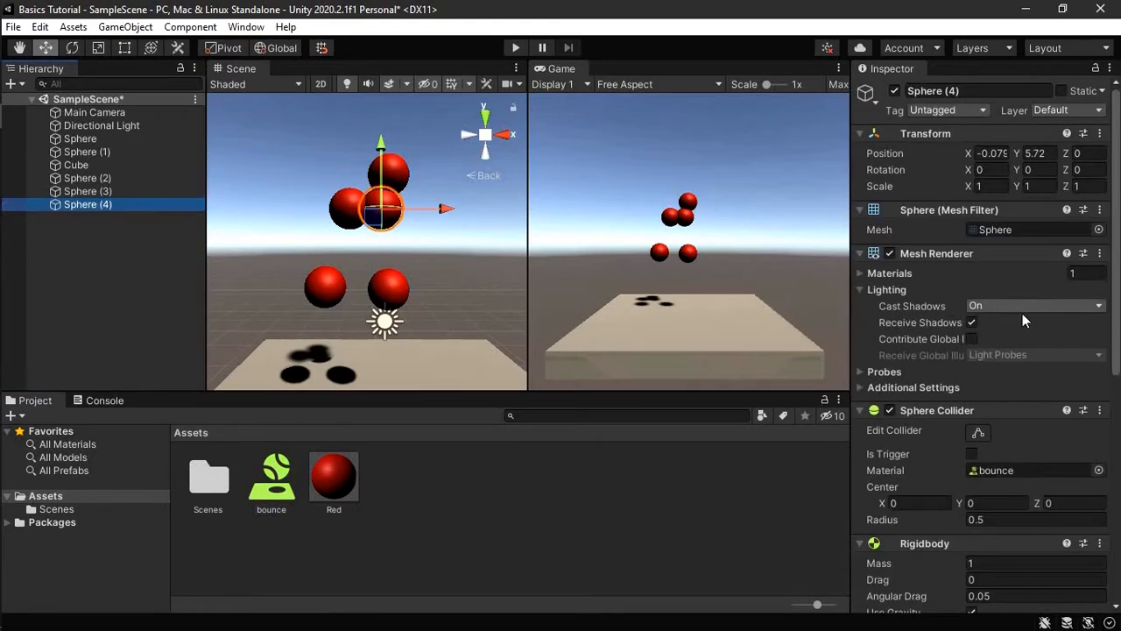
pyautogui.scroll(-5, 1016, 341)
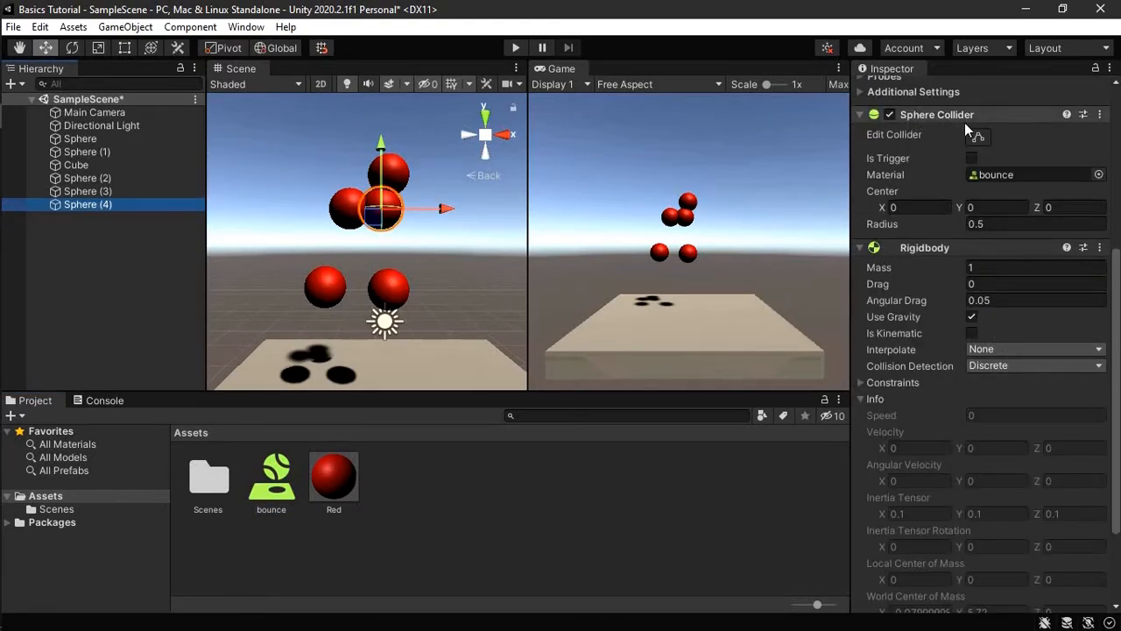
# - Run the scene to test how the five spheres bounce on the platform, then stop playback
pyautogui.click(122, 177)
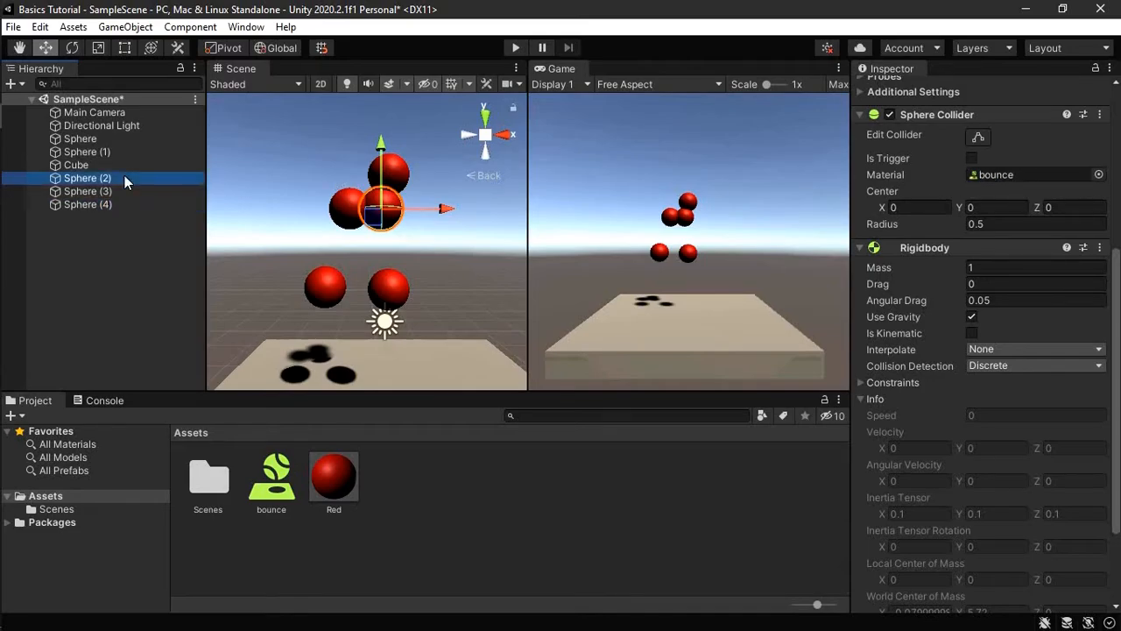
pyautogui.click(515, 47)
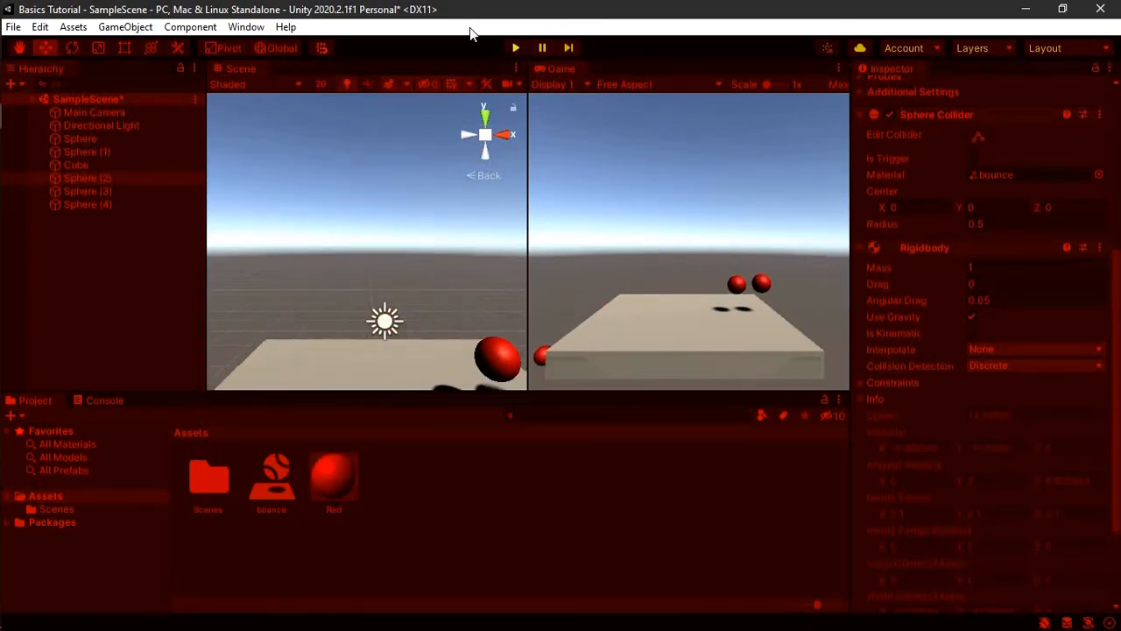
pyautogui.click(516, 47)
# - Delete Sphere (3), Sphere (2) and Sphere (1) from the scene
pyautogui.click(90, 204)
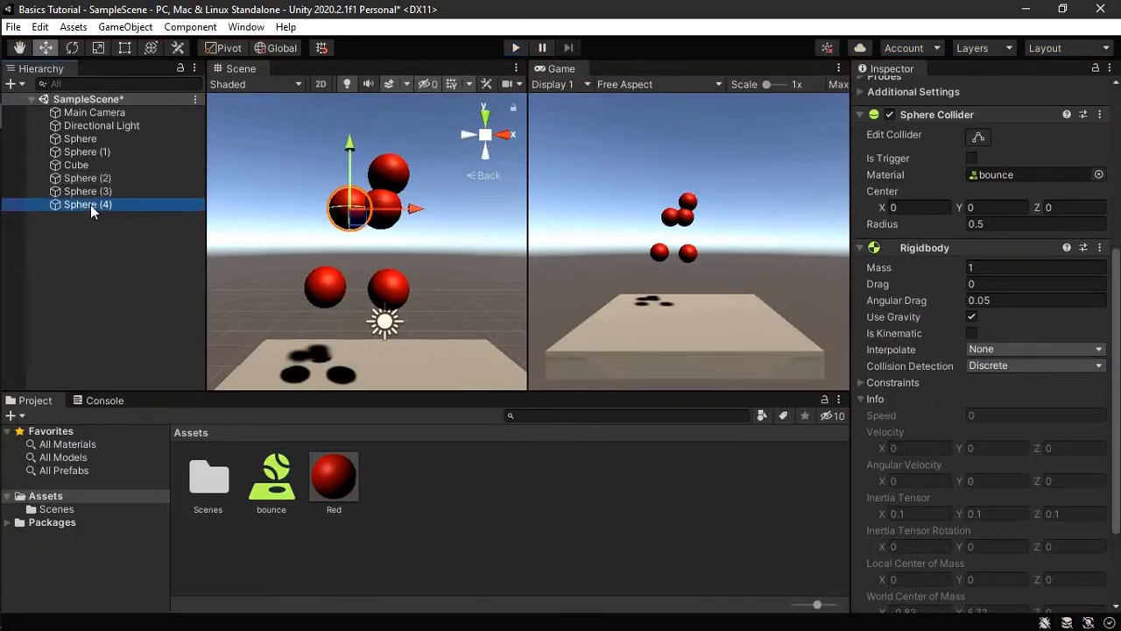
pyautogui.click(101, 192)
pyautogui.press('Delete')
pyautogui.click(109, 179)
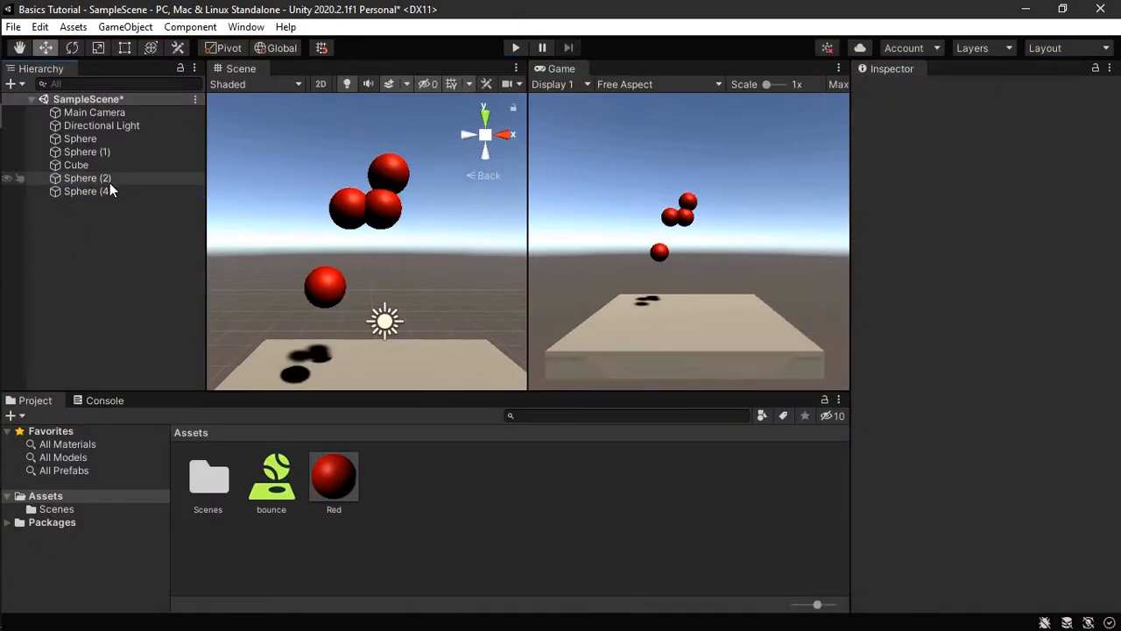
pyautogui.press('Delete')
pyautogui.click(114, 150)
pyautogui.press('Delete')
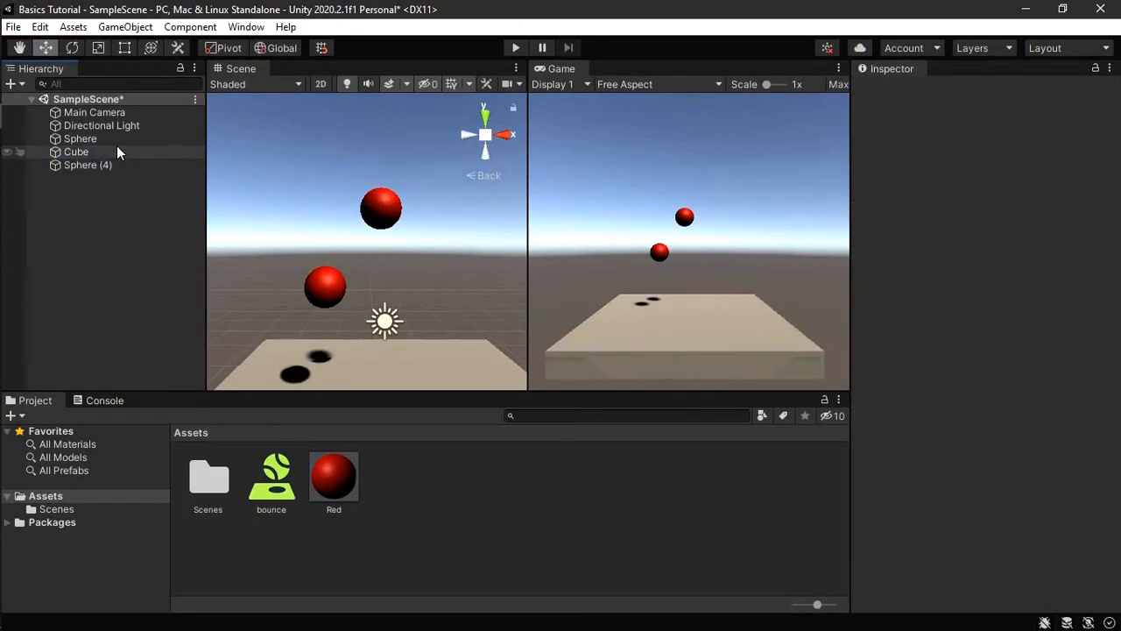
# - Run the scene to test the bouncing of the two remaining spheres, then stop playback
pyautogui.click(515, 48)
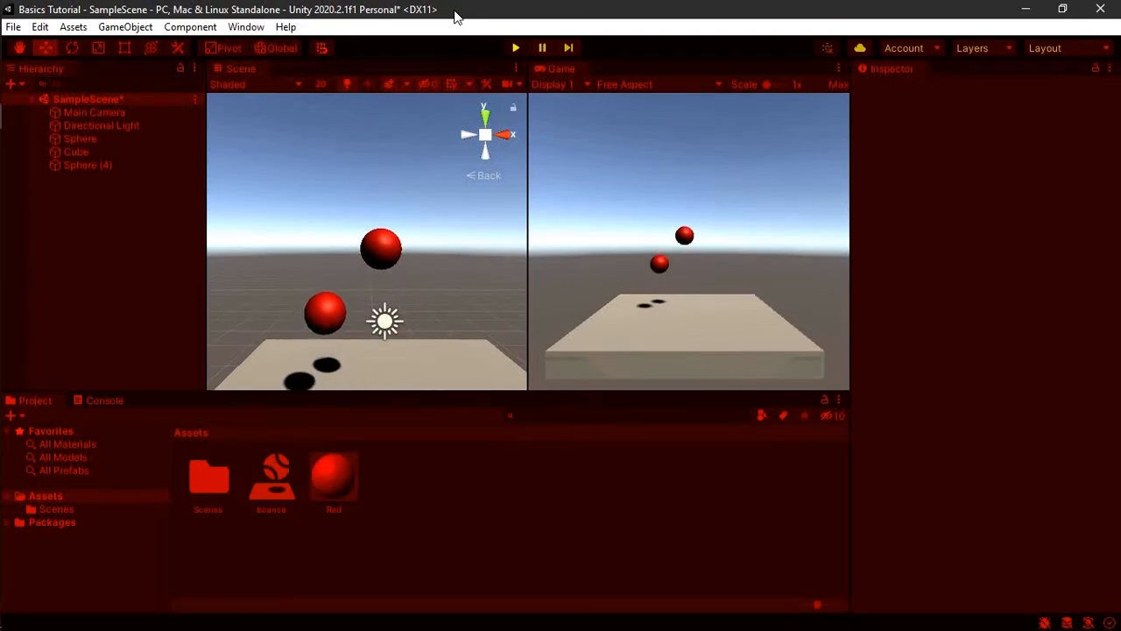
pyautogui.click(516, 47)
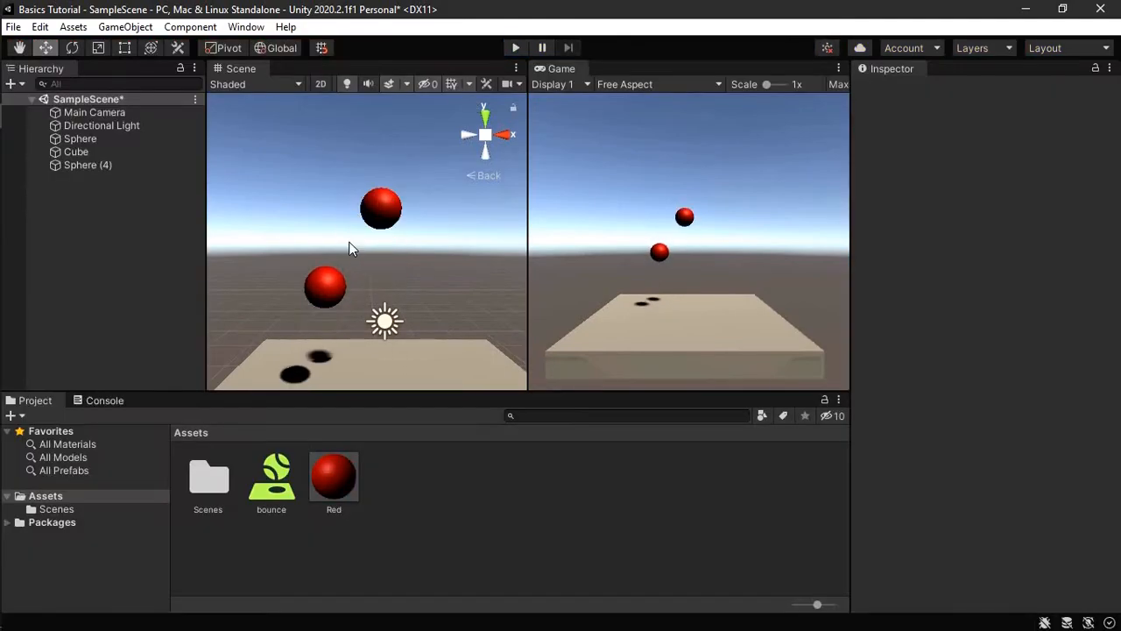
# - Delete both remaining spheres and the platform cube, keeping only the camera and the light
pyautogui.scroll(-5, 342, 314)
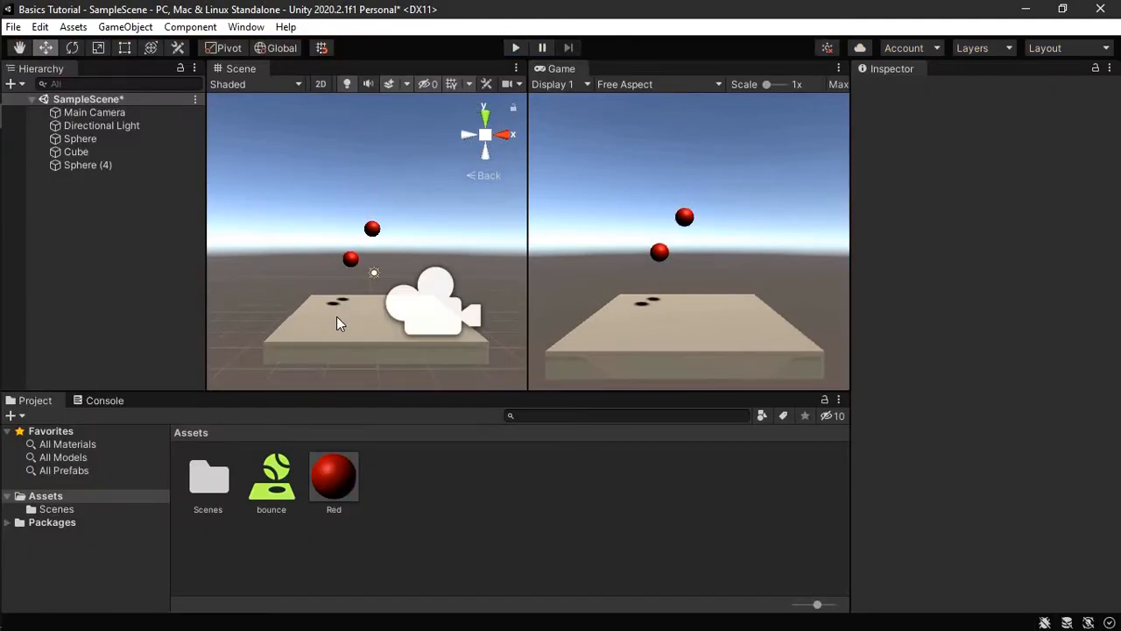
pyautogui.click(75, 166)
pyautogui.keyDown('shift'); pyautogui.click(88, 139); pyautogui.keyUp('shift')
pyautogui.press('Delete')
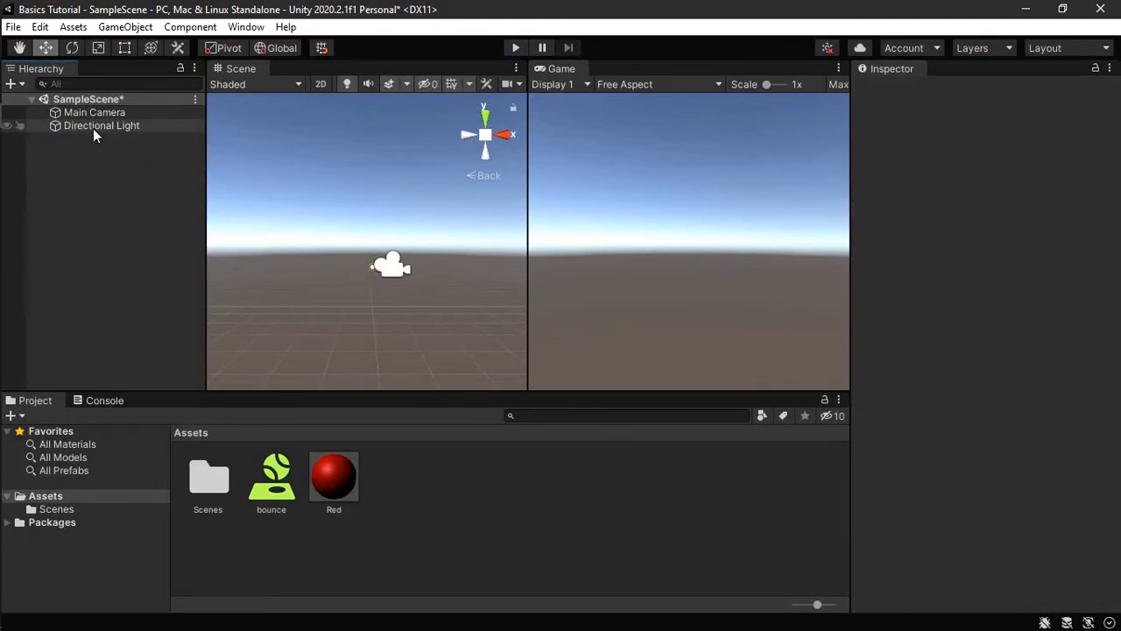
# - Add a new 3D cube to the emptied scene and select it
pyautogui.rightClick(85, 163)
pyautogui.moveTo(248, 380)
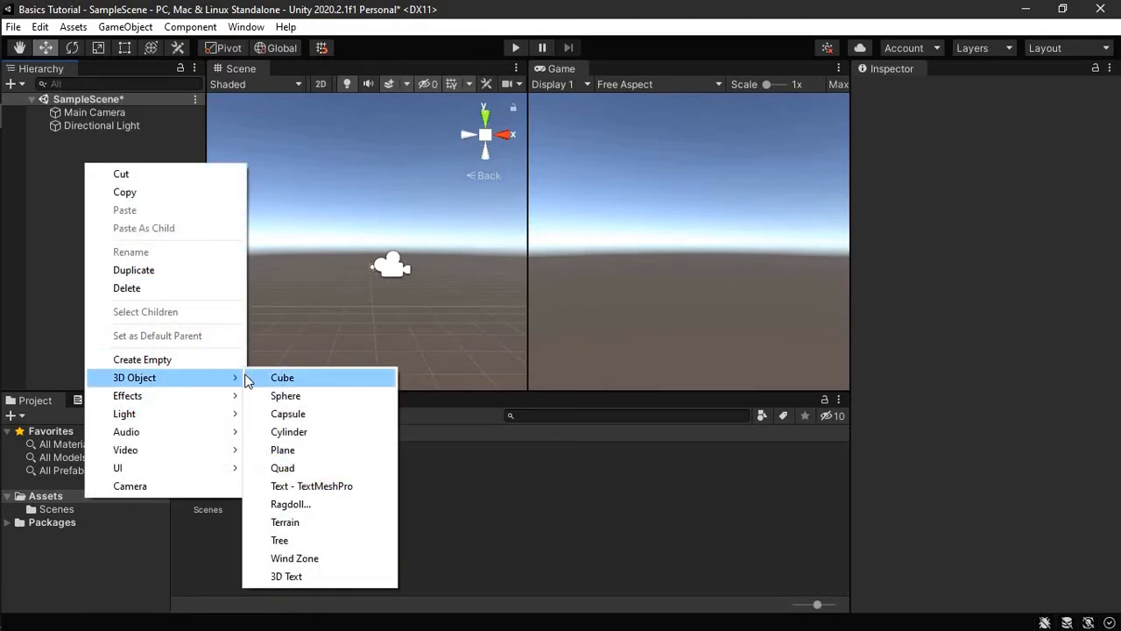
pyautogui.click(294, 378)
pyautogui.click(57, 137)
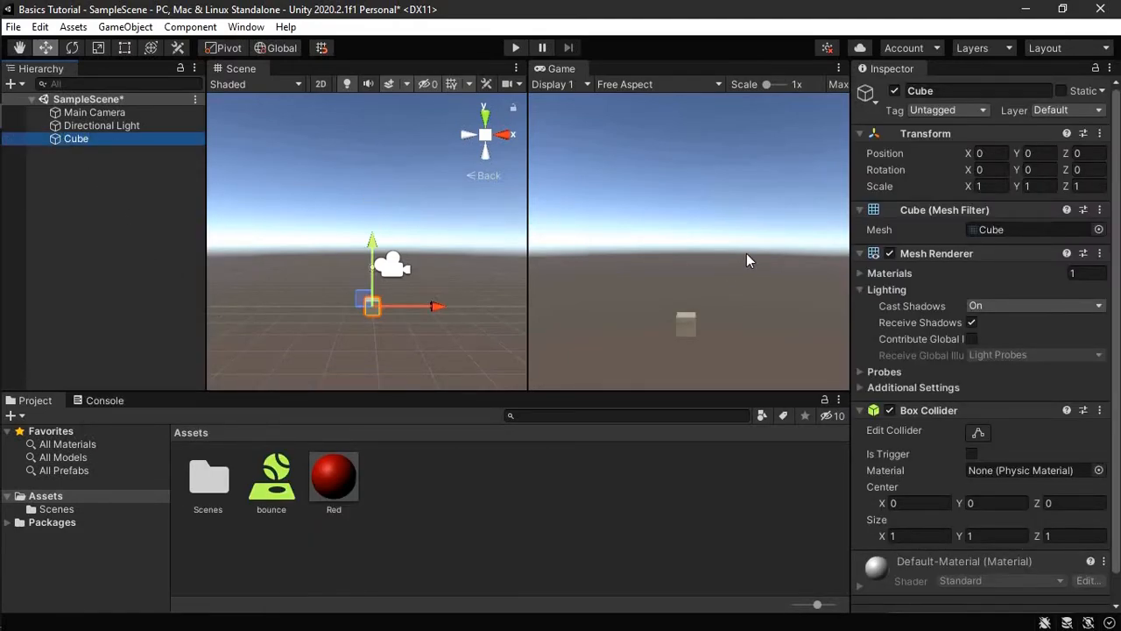
# - Stretch the cube into a long path by setting its scale to 4 on X and 100 on Z
pyautogui.click(990, 186)
pyautogui.write('474')
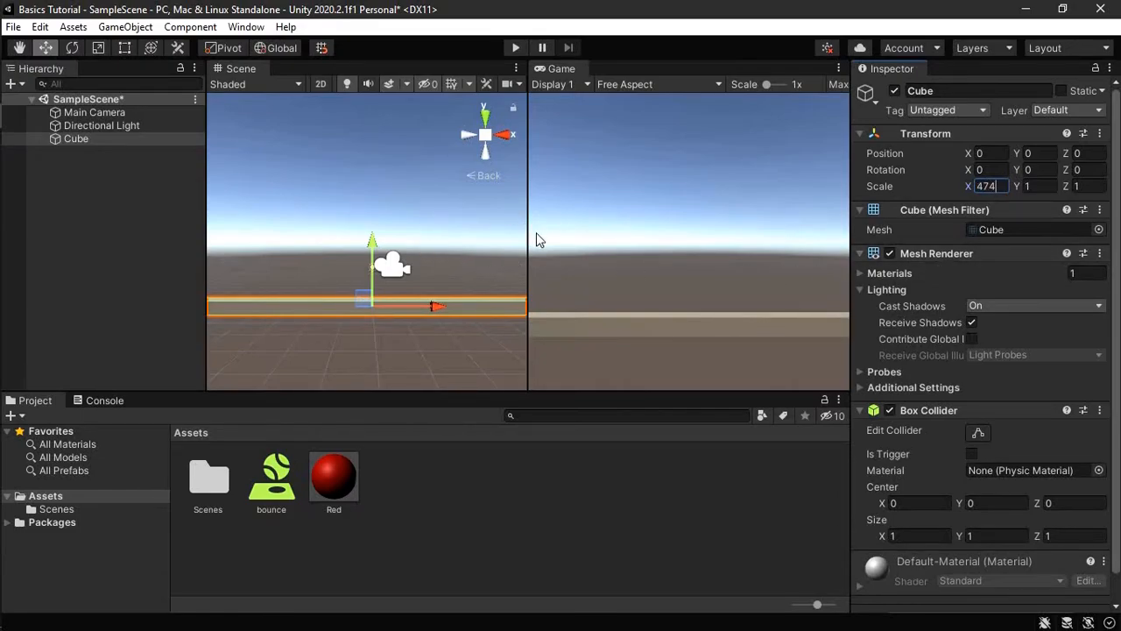
pyautogui.press('BackSpace')
pyautogui.press('BackSpace')
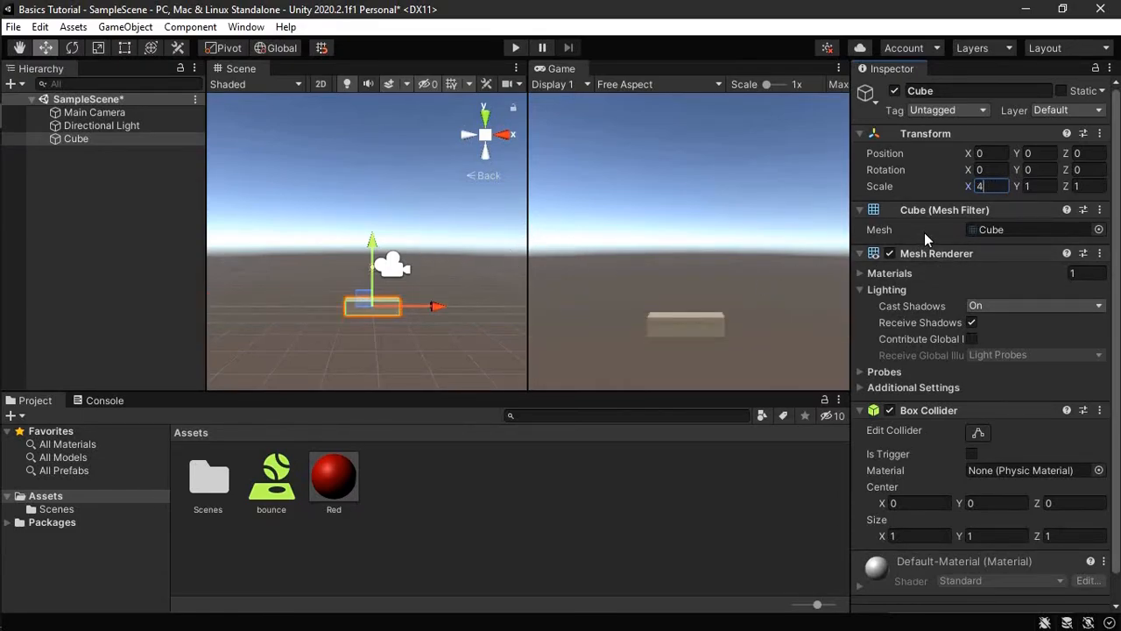
pyautogui.click(1083, 186)
pyautogui.scroll(2, 379, 334)
pyautogui.scroll(-3, 380, 334)
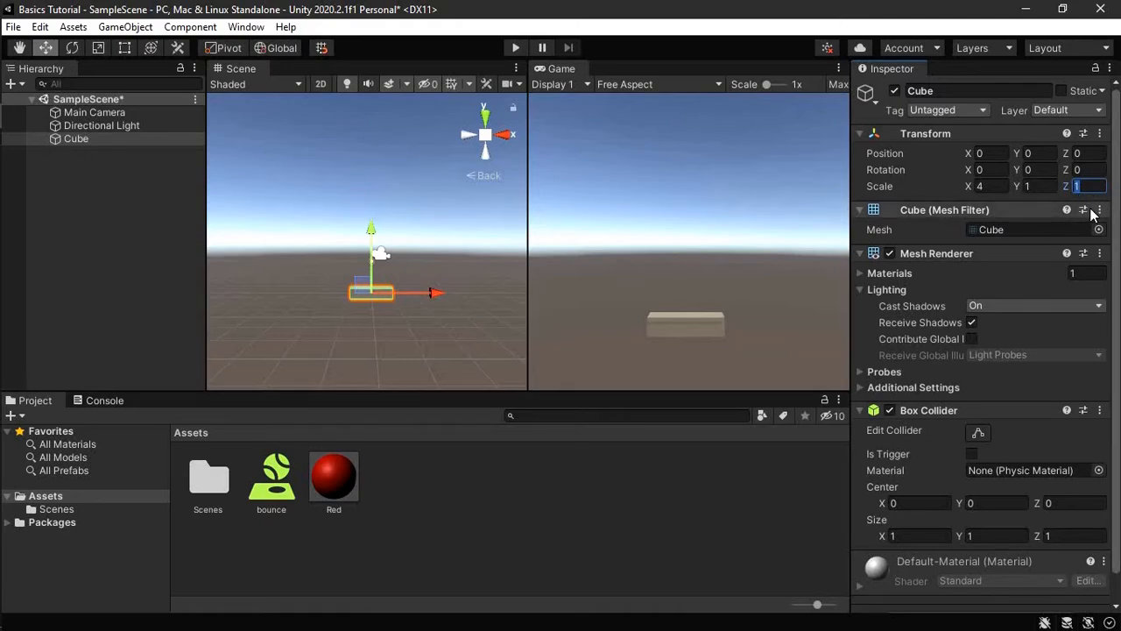
pyautogui.write('100')
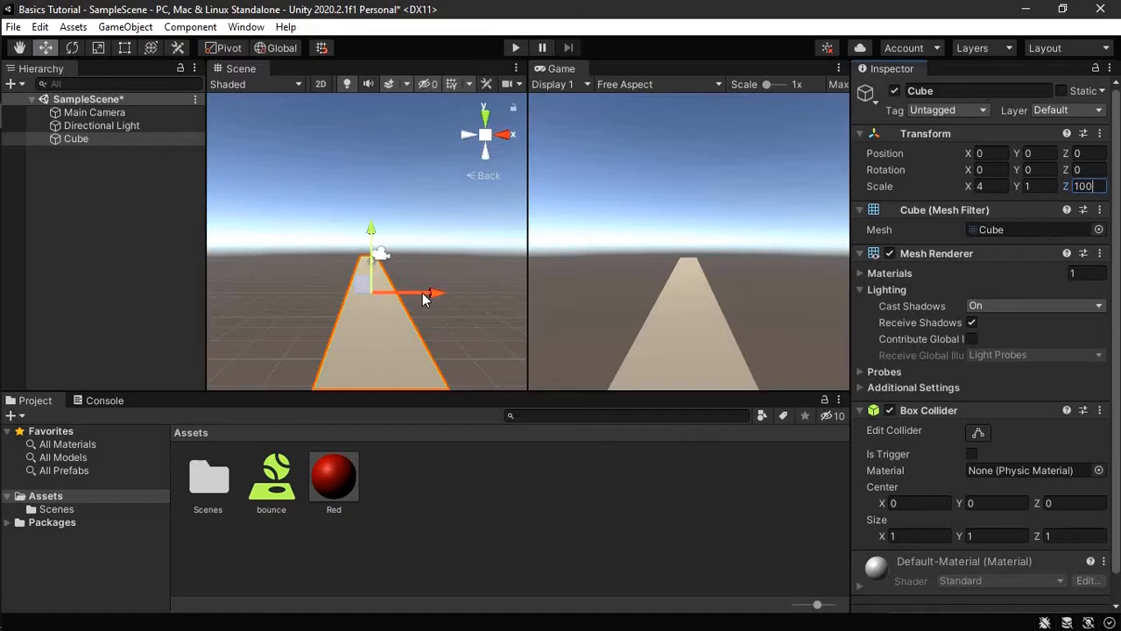
pyautogui.scroll(-5, 393, 306)
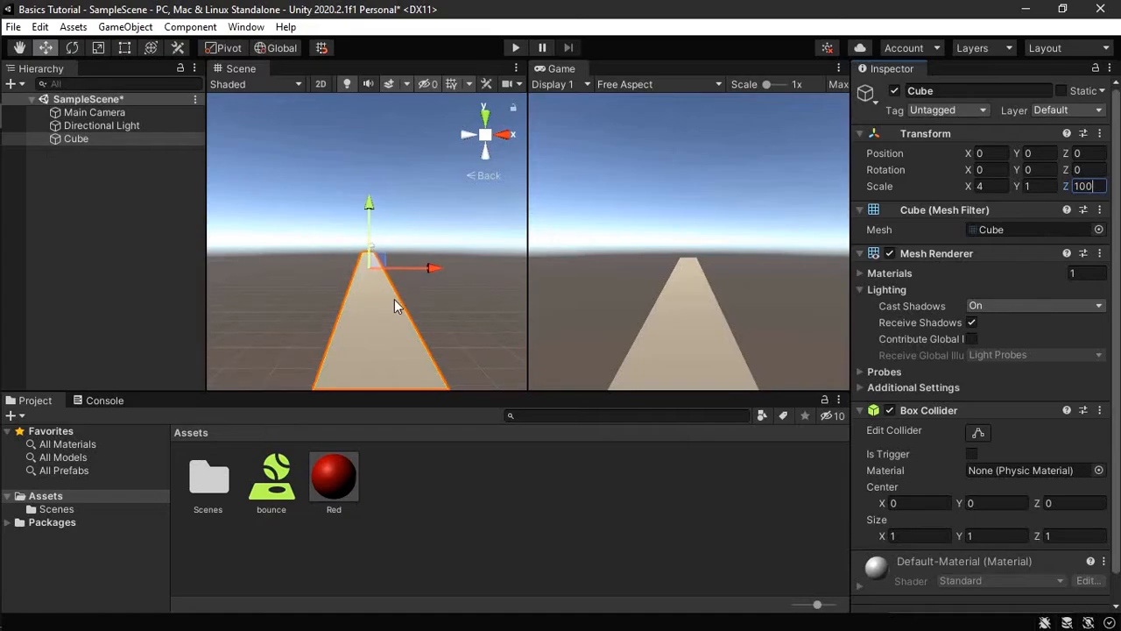
# - Flatten the path by setting the cube's Y scale to 0.6
pyautogui.click(1039, 185)
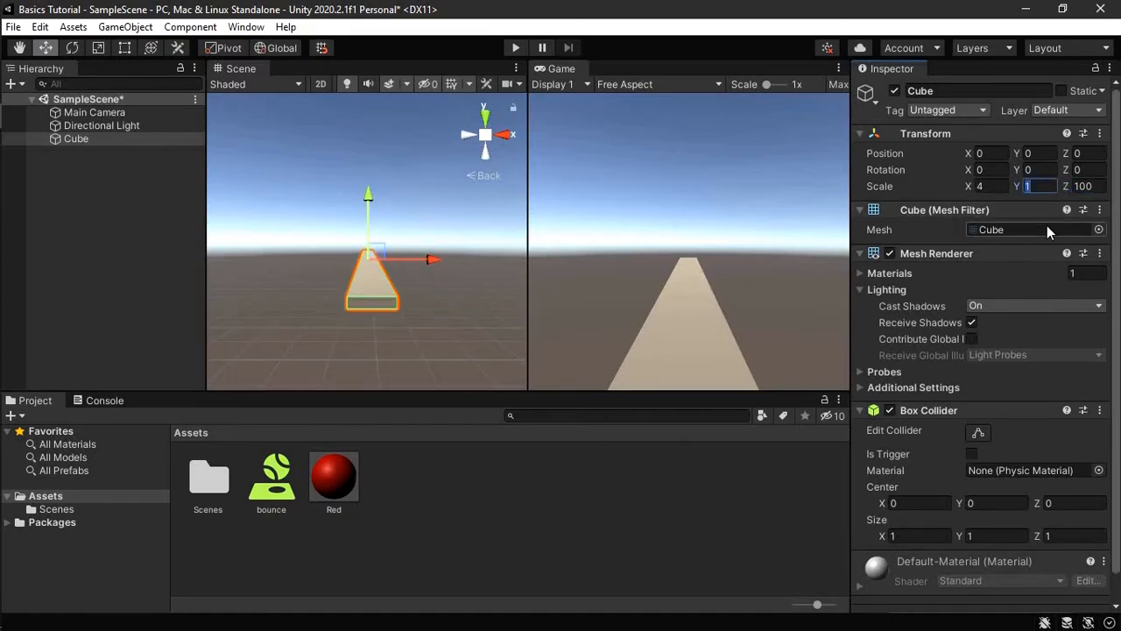
pyautogui.write('2')
pyautogui.press('BackSpace')
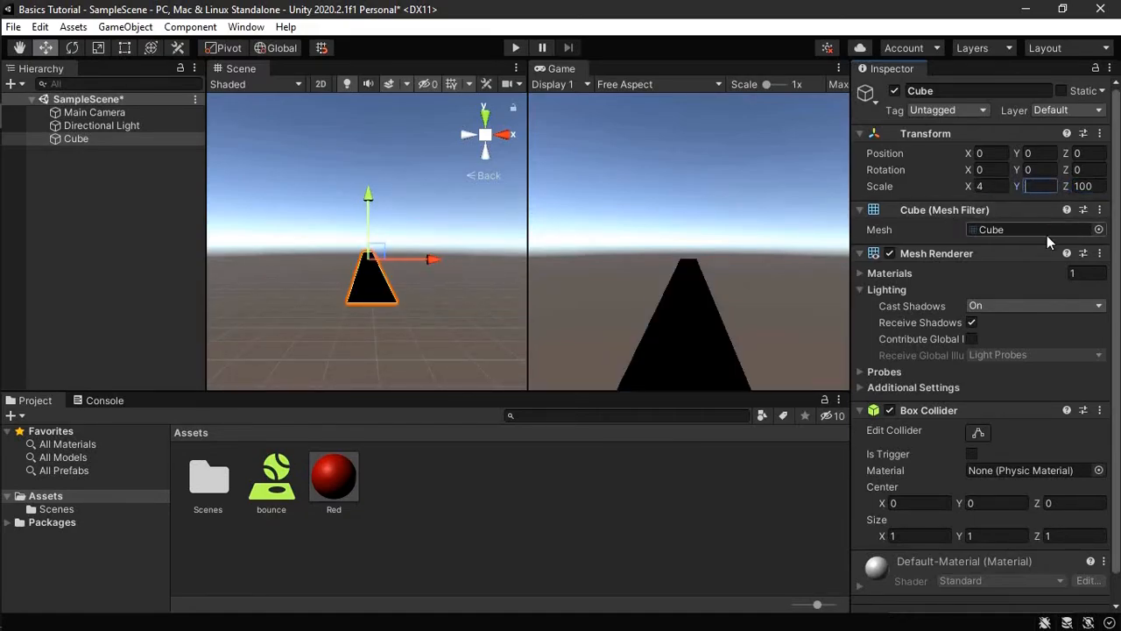
pyautogui.write('0.6')
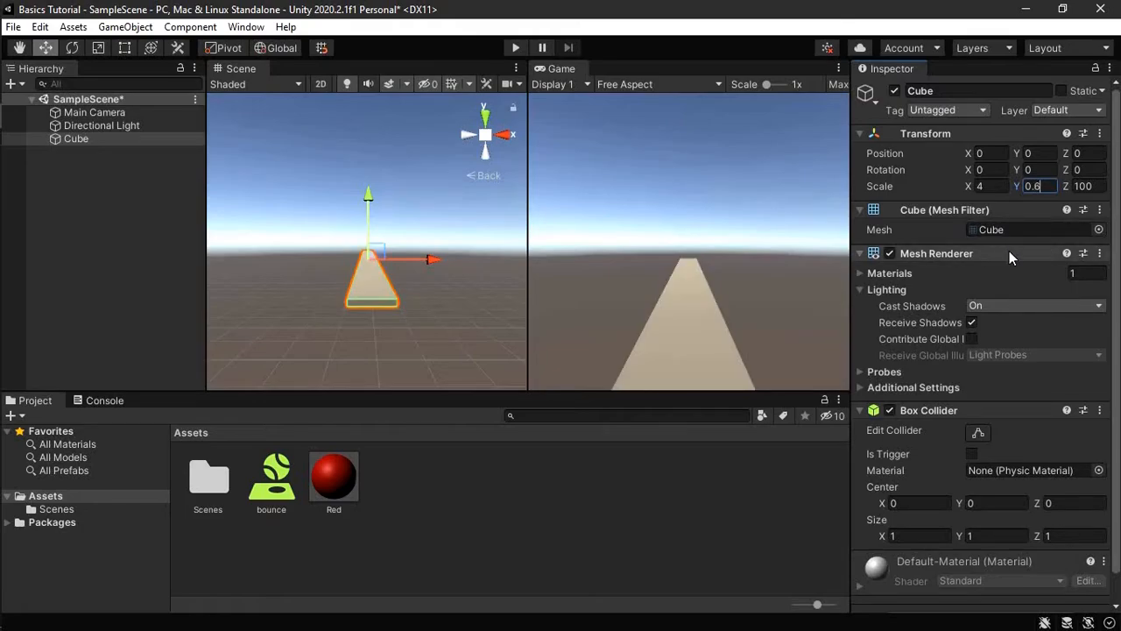
# - Thin the path further by setting the cube's Y scale to 0.2
pyautogui.press('BackSpace')
pyautogui.write('4')
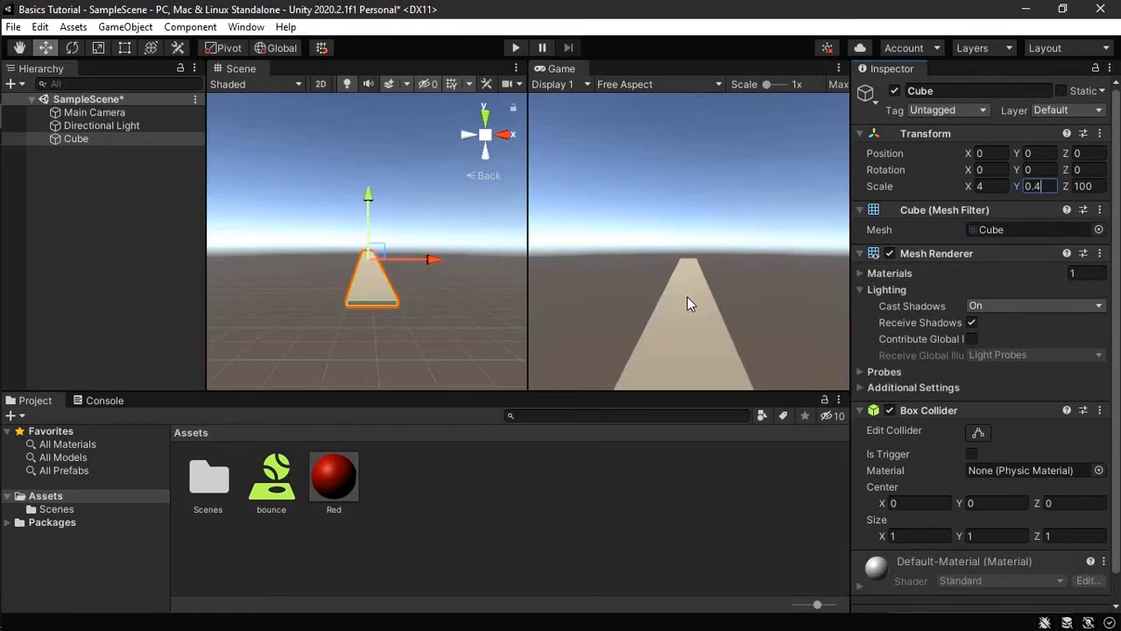
pyautogui.press('BackSpace')
pyautogui.write('3')
pyautogui.press('BackSpace')
pyautogui.write('2')
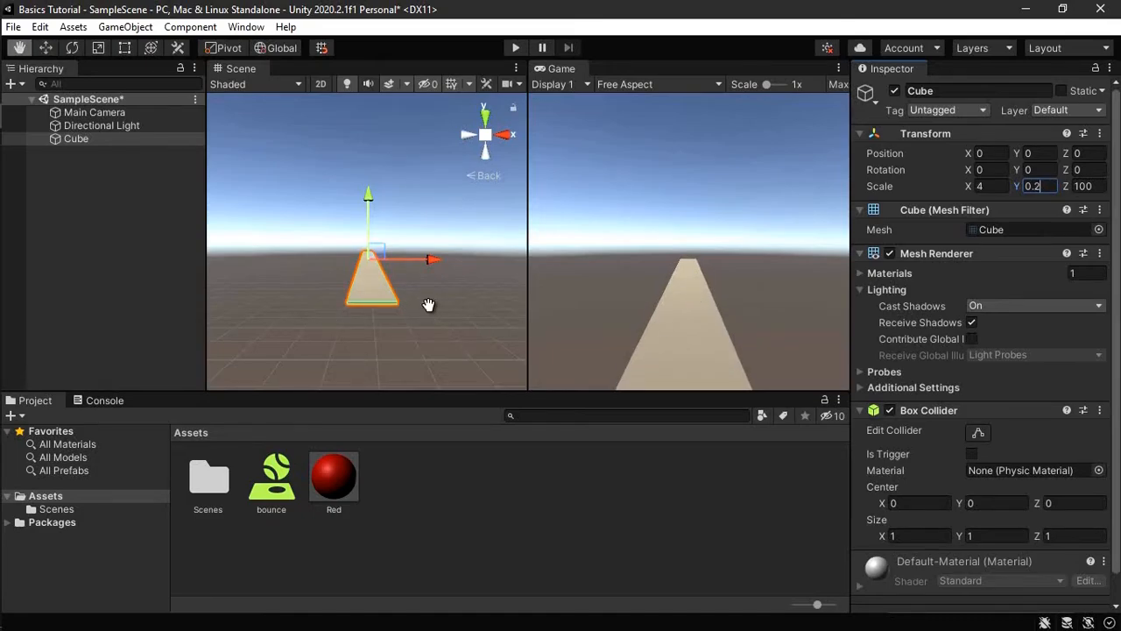
# - Select the main camera, widen the scene view and switch it to the Right orientation
pyautogui.click(96, 113)
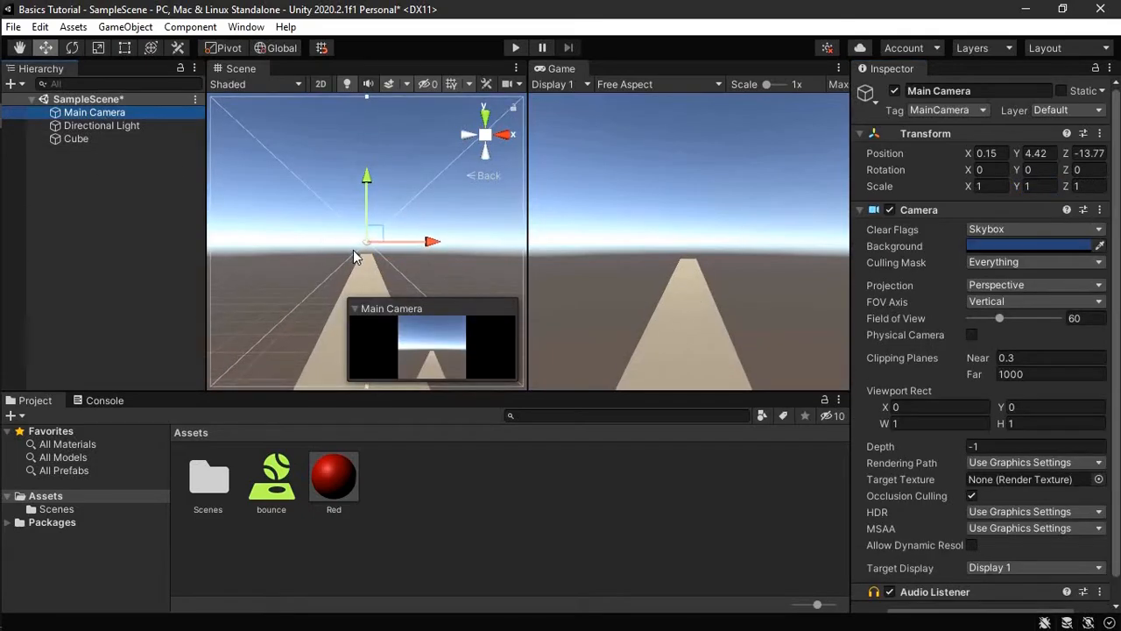
pyautogui.scroll(5, 358, 260)
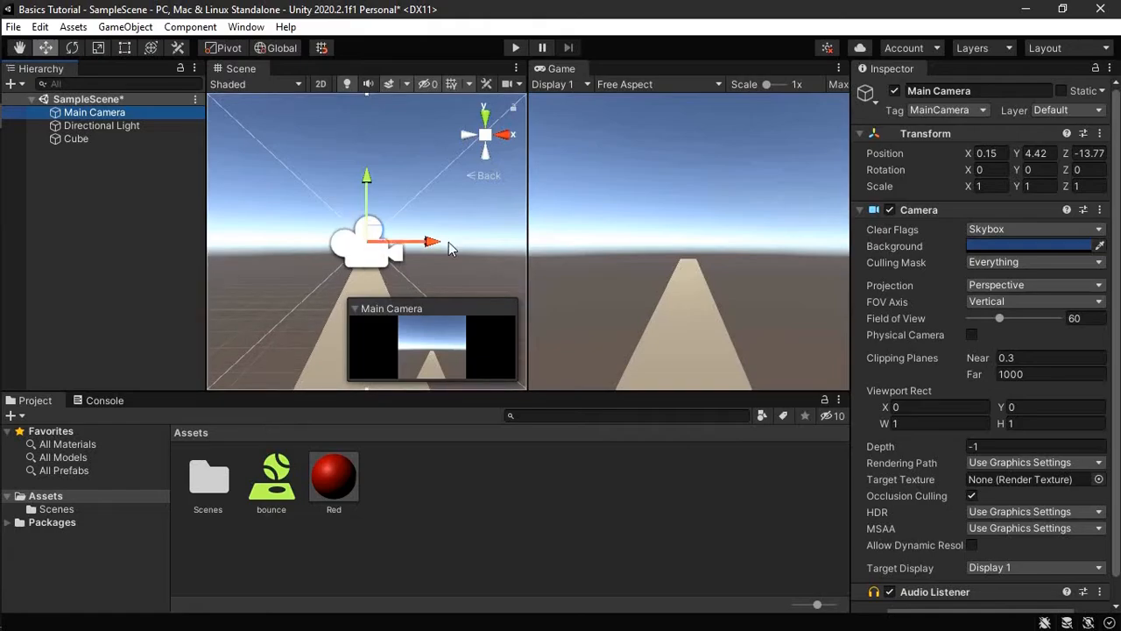
pyautogui.moveTo(528, 181); pyautogui.dragTo(598, 180)
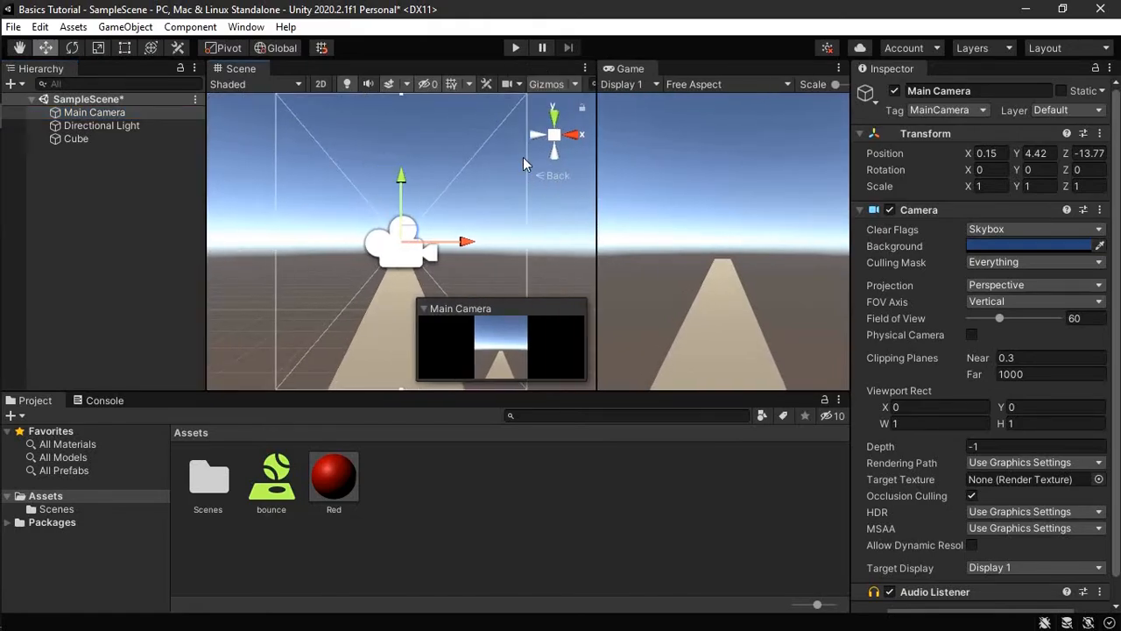
pyautogui.click(554, 121)
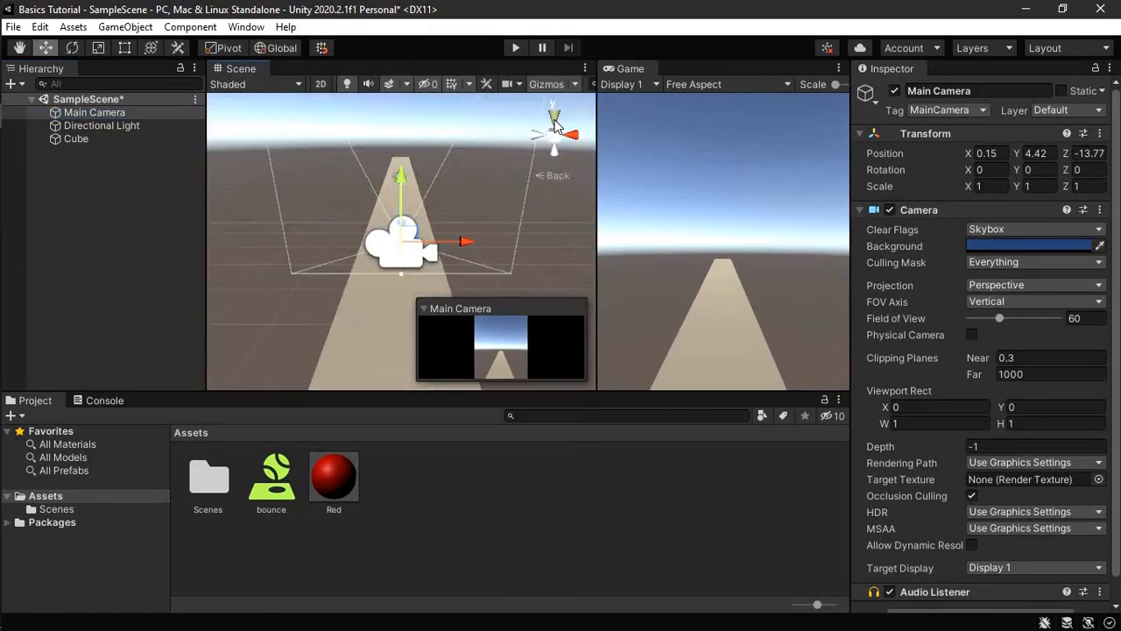
pyautogui.click(554, 151)
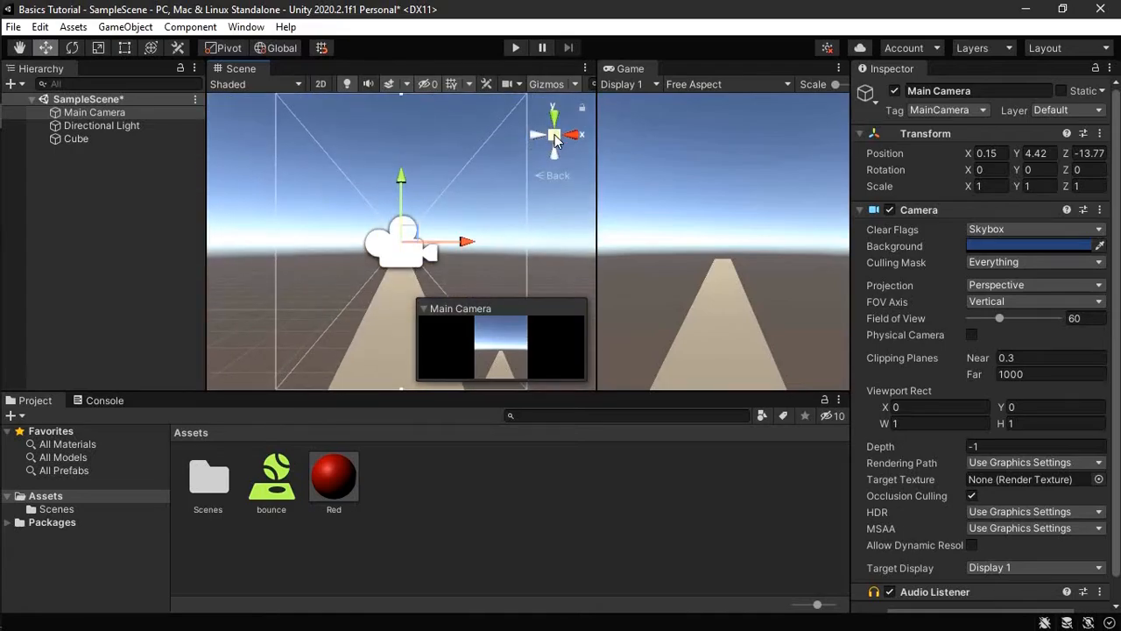
pyautogui.rightClick(553, 140)
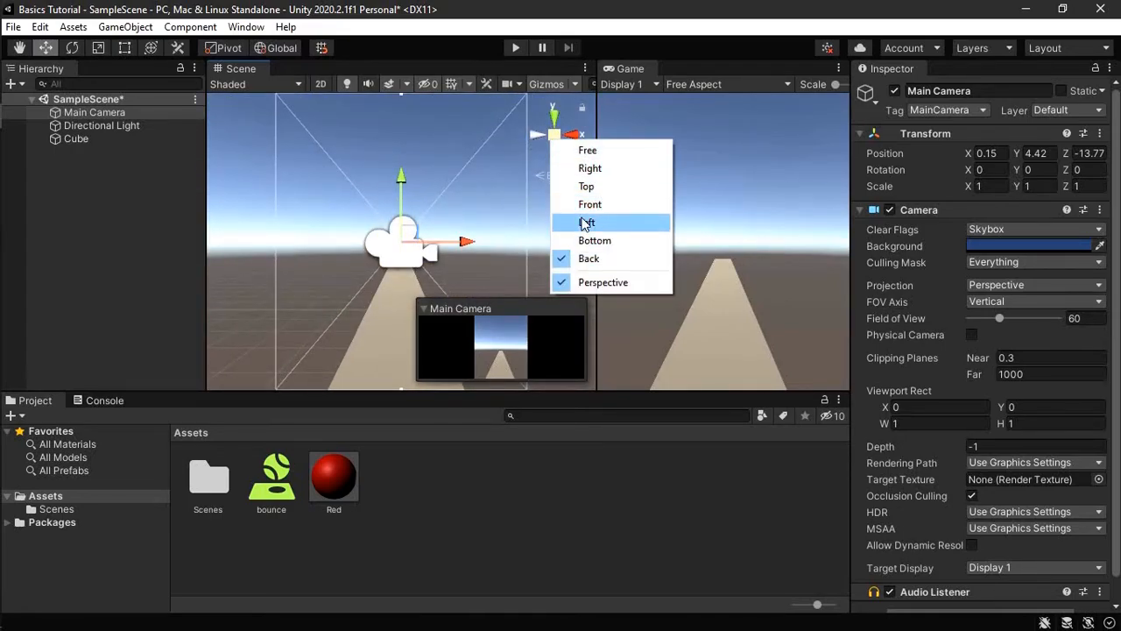
pyautogui.click(589, 170)
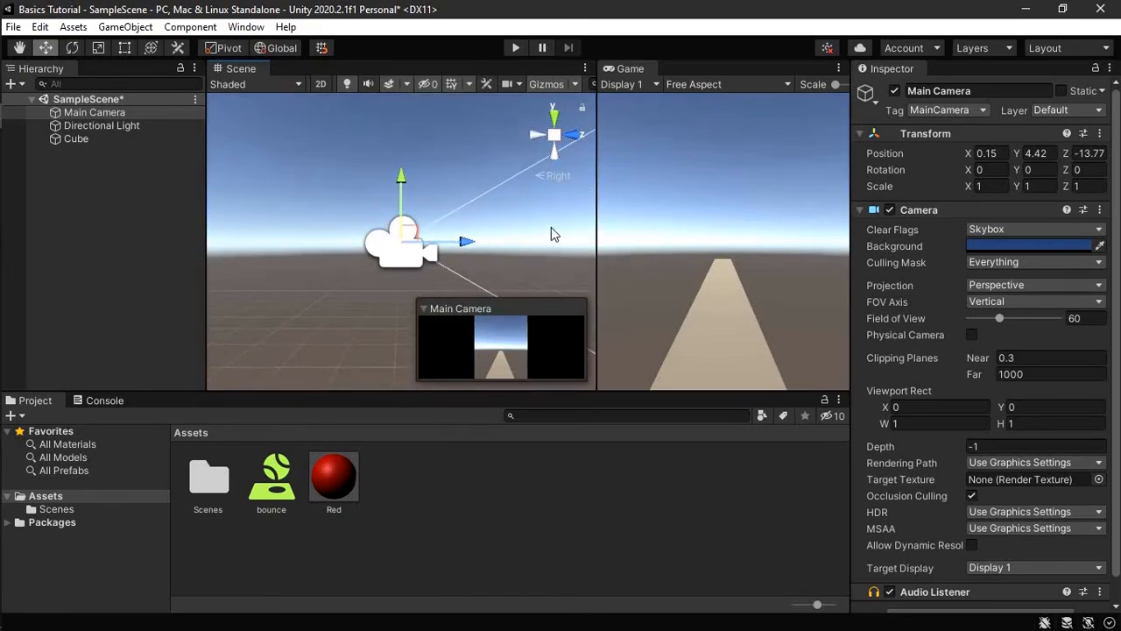
# - Move the main camera down and back to just before the path's near end, at about Y 1.6 and Z -54.7
pyautogui.scroll(-10, 504, 246)
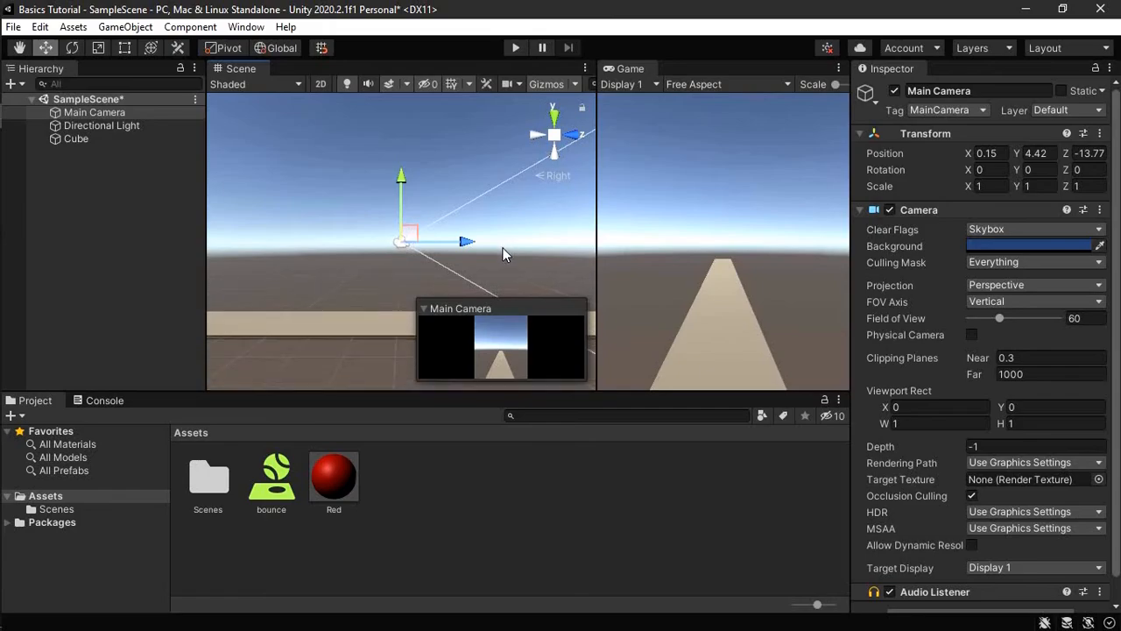
pyautogui.moveTo(445, 264); pyautogui.dragTo(427, 306, button='middle')
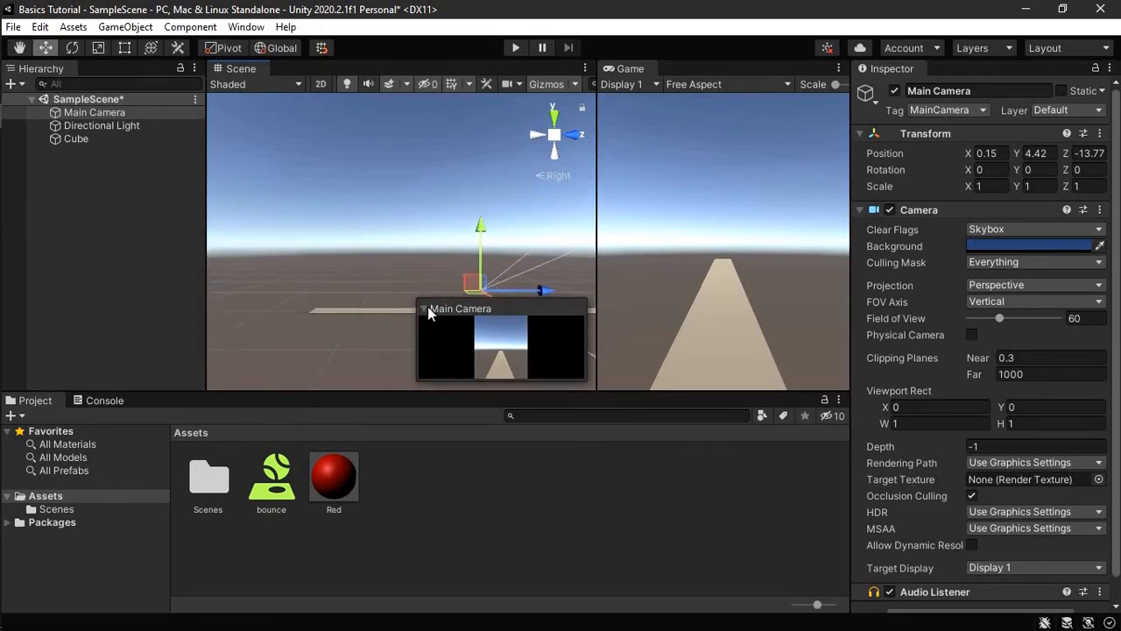
pyautogui.click(426, 308)
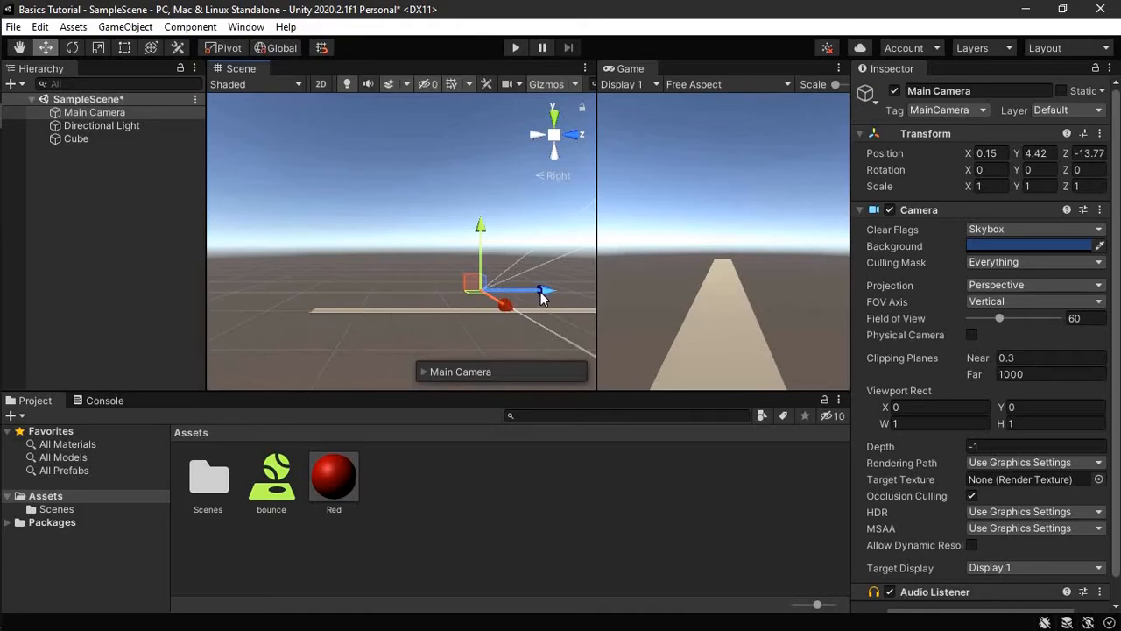
pyautogui.moveTo(544, 291); pyautogui.dragTo(343, 322)
pyautogui.moveTo(281, 256); pyautogui.dragTo(295, 268)
pyautogui.moveTo(340, 306); pyautogui.dragTo(352, 306)
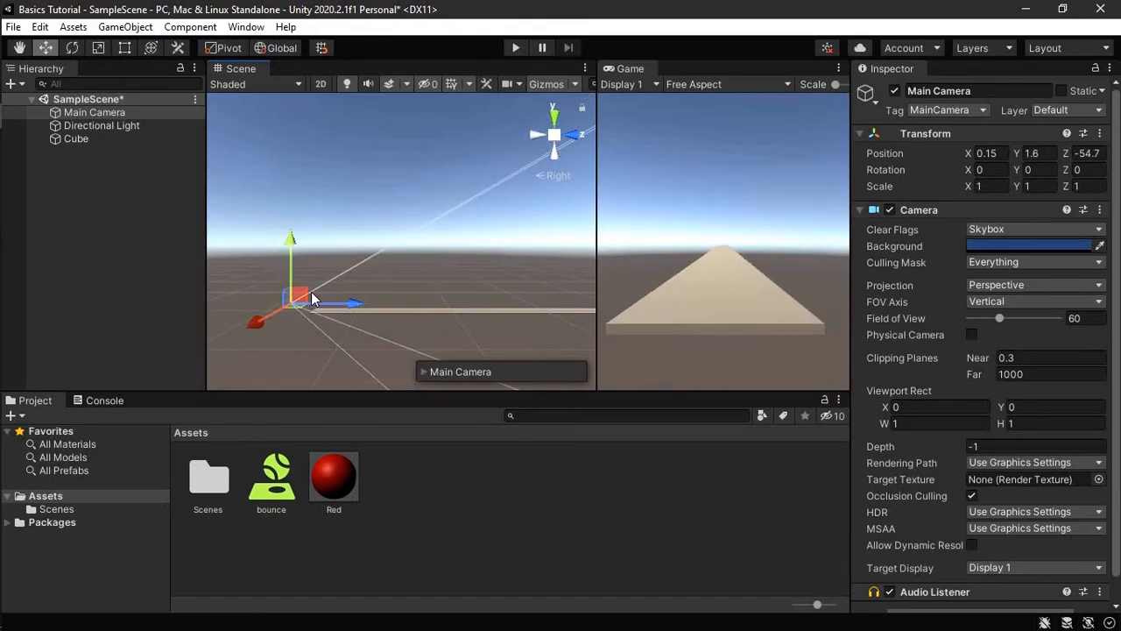
# - Reposition the main camera at about Y 2.8 and Z -55.4, with its X position set to 0
pyautogui.click(291, 279)
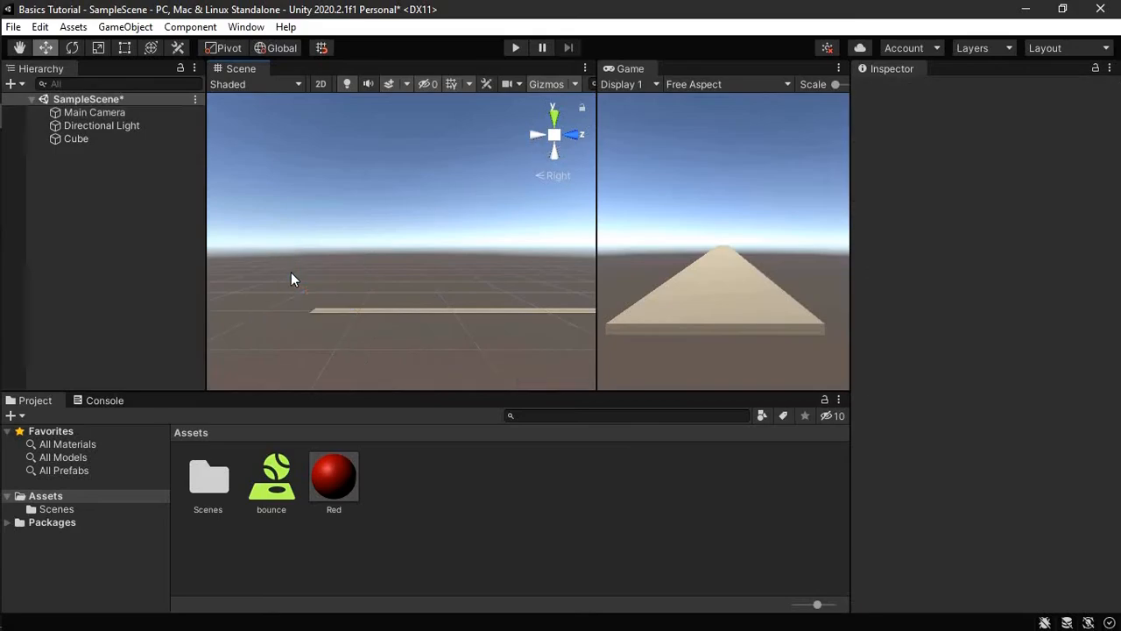
pyautogui.click(105, 113)
pyautogui.moveTo(289, 285); pyautogui.dragTo(290, 255)
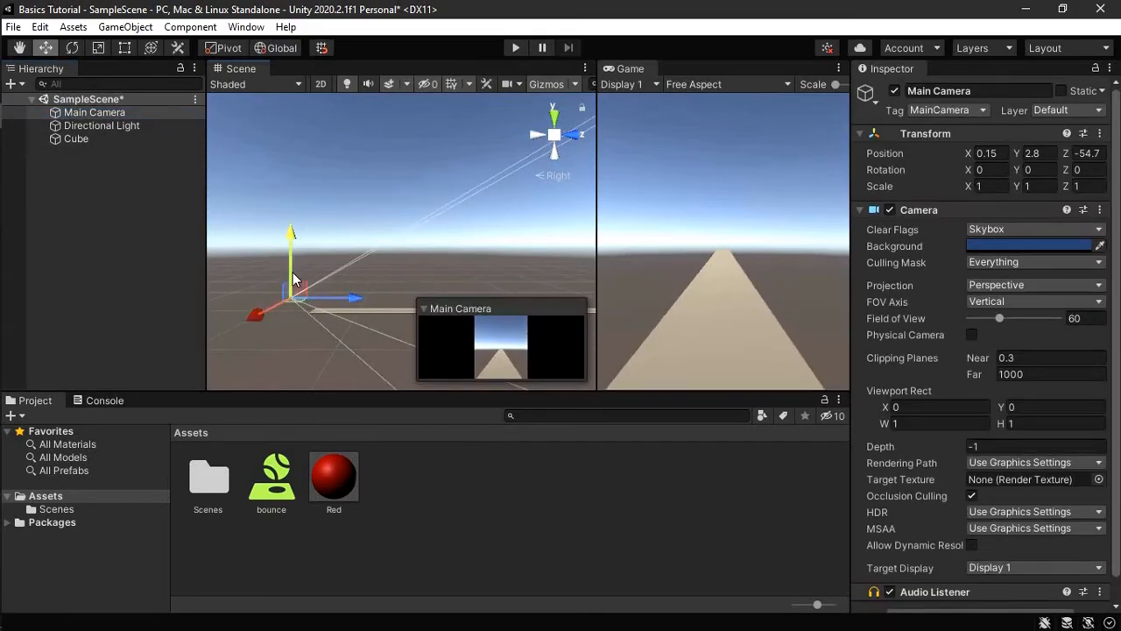
pyautogui.moveTo(344, 297); pyautogui.dragTo(337, 297)
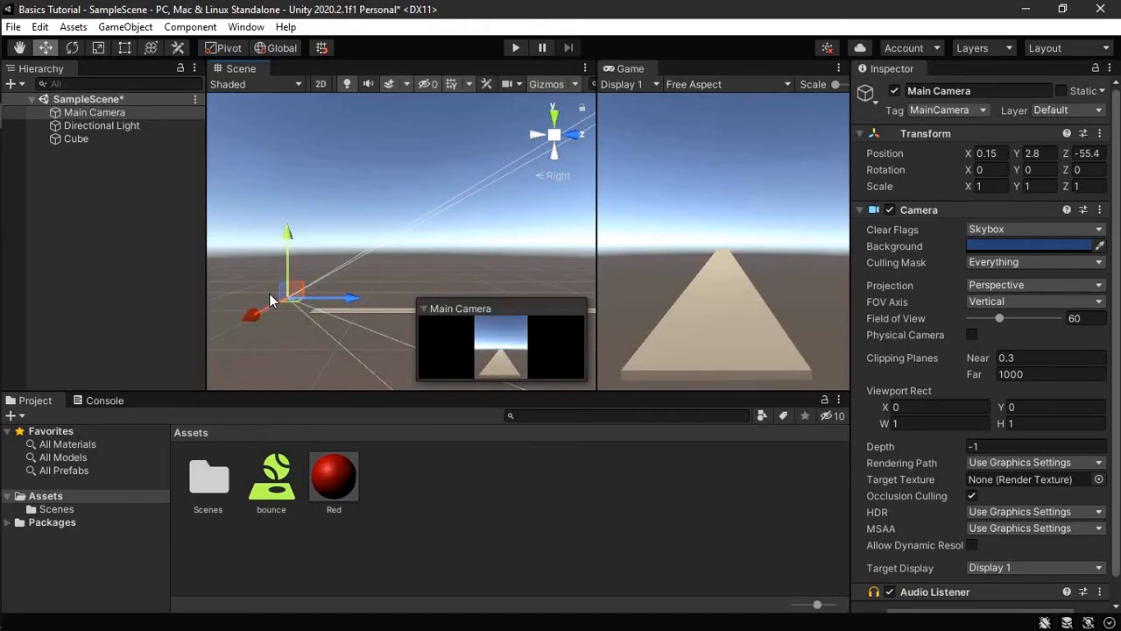
pyautogui.click(989, 153)
pyautogui.write('0')
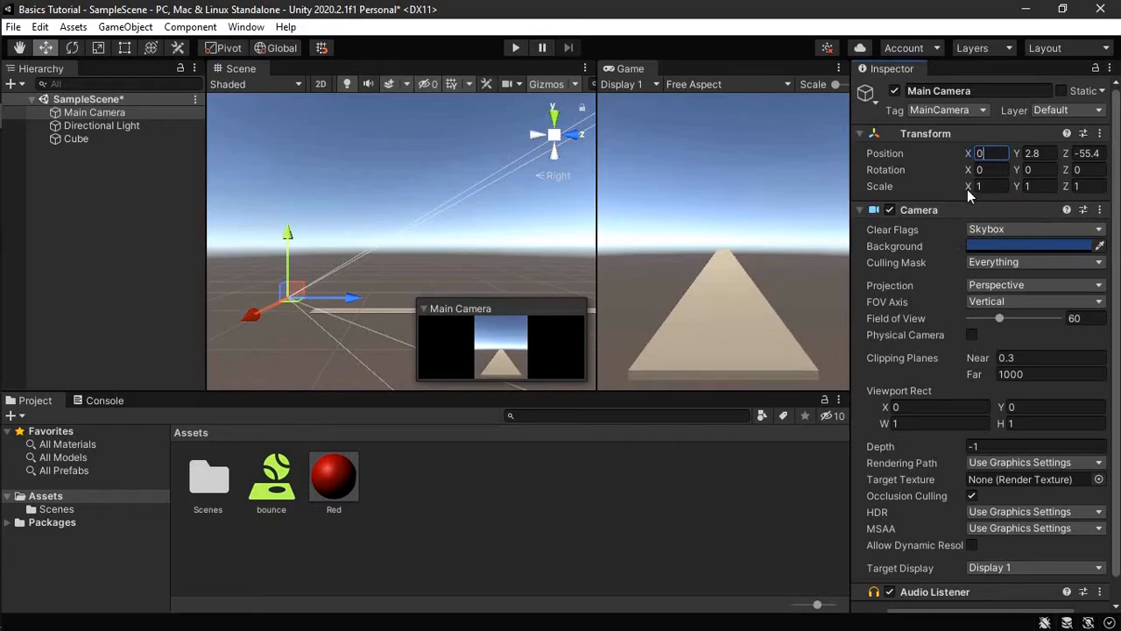
# - Add a new 3D sphere to the scene at the origin
pyautogui.click(79, 138)
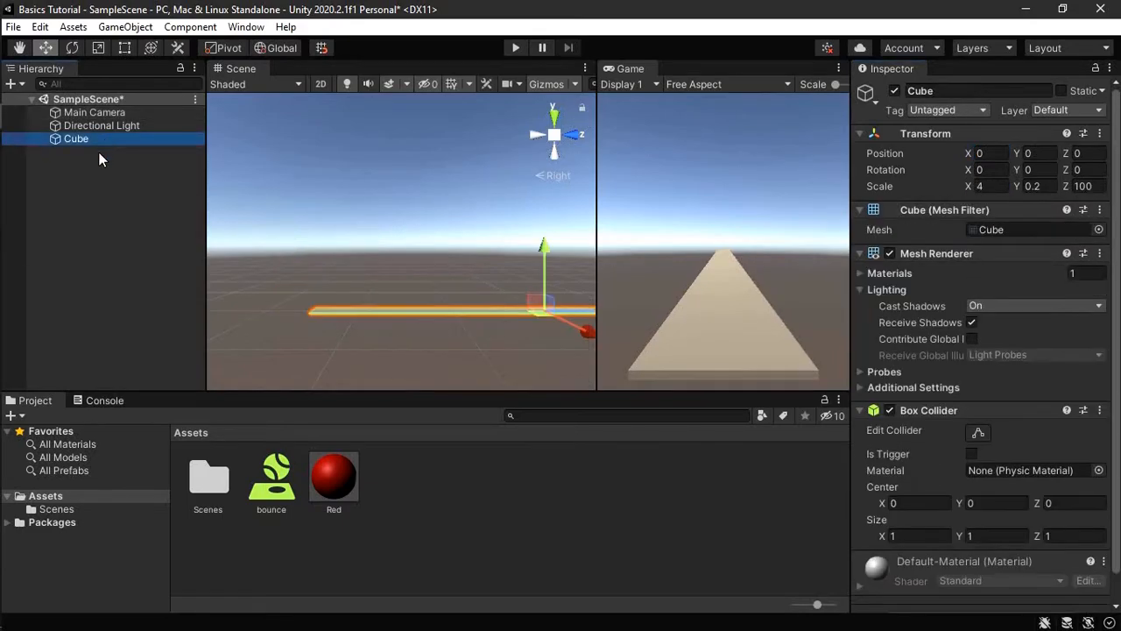
pyautogui.rightClick(93, 216)
pyautogui.moveTo(160, 435)
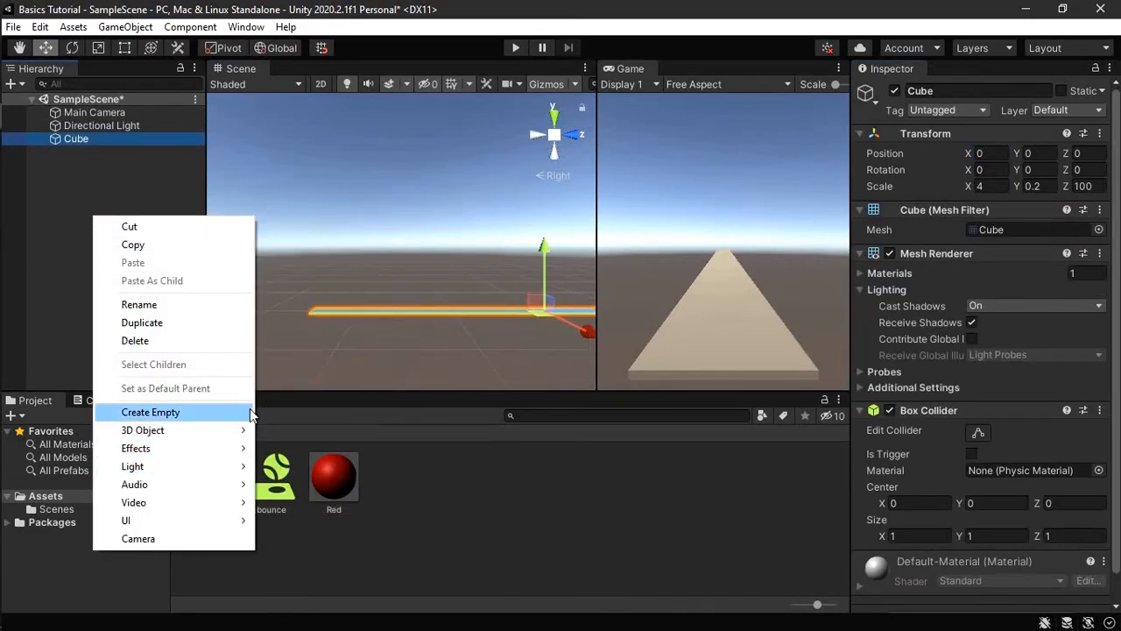
pyautogui.click(295, 250)
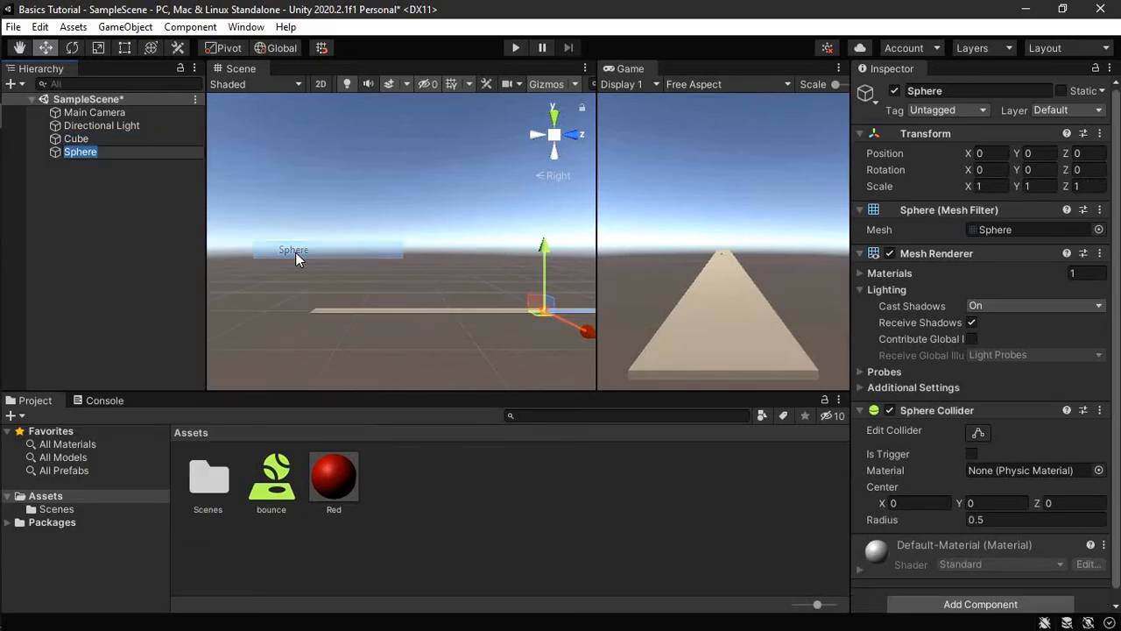
pyautogui.click(570, 311)
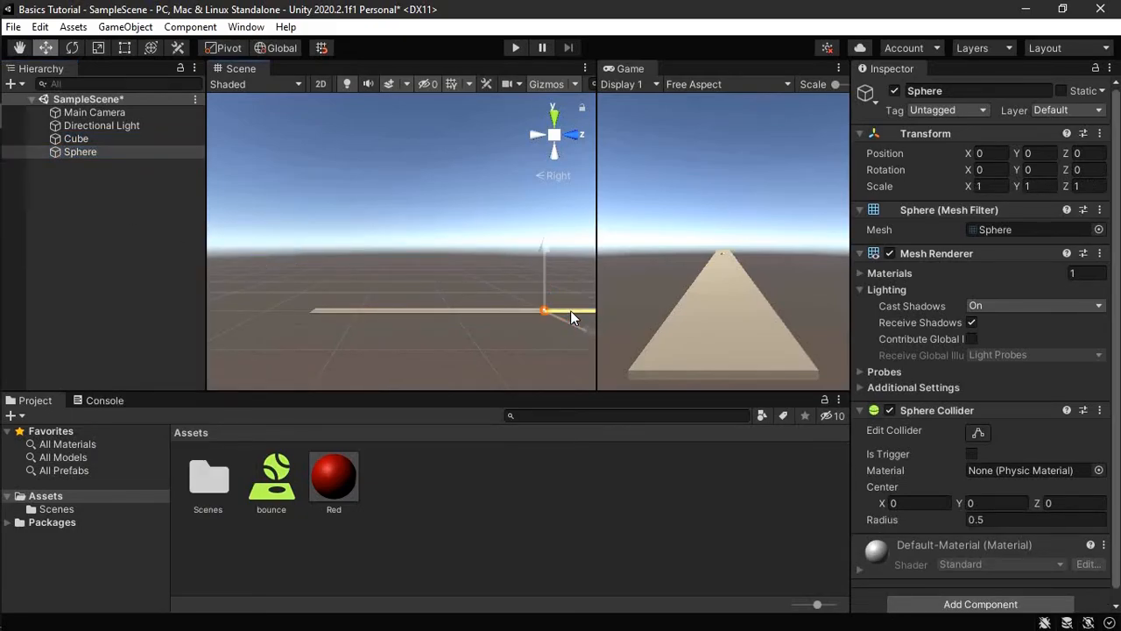
# - Move the path cube forward along Z to about 49.1 so that it starts at the sphere
pyautogui.click(103, 114)
pyautogui.click(96, 139)
pyautogui.click(91, 151)
pyautogui.click(98, 138)
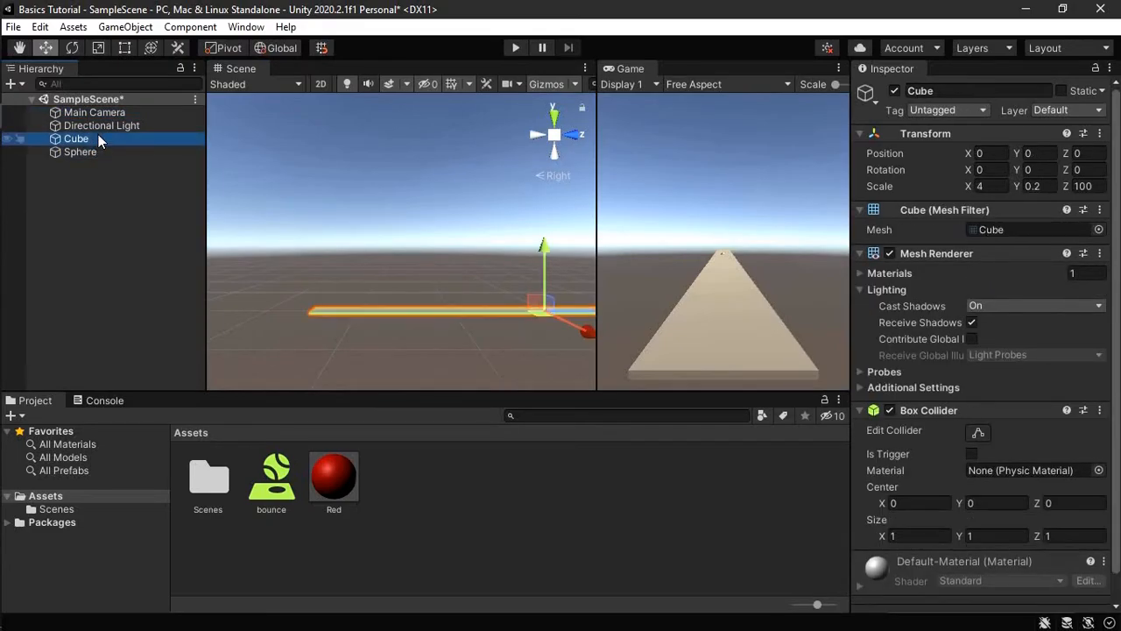
pyautogui.moveTo(549, 309); pyautogui.dragTo(367, 333, button='middle')
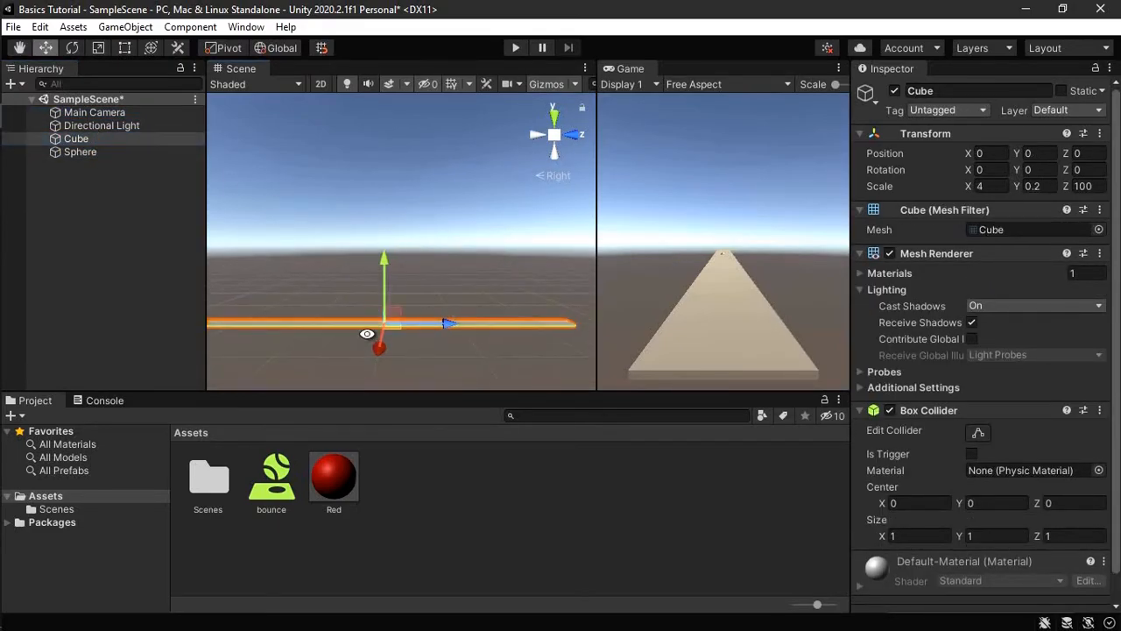
pyautogui.moveTo(443, 322); pyautogui.dragTo(626, 325)
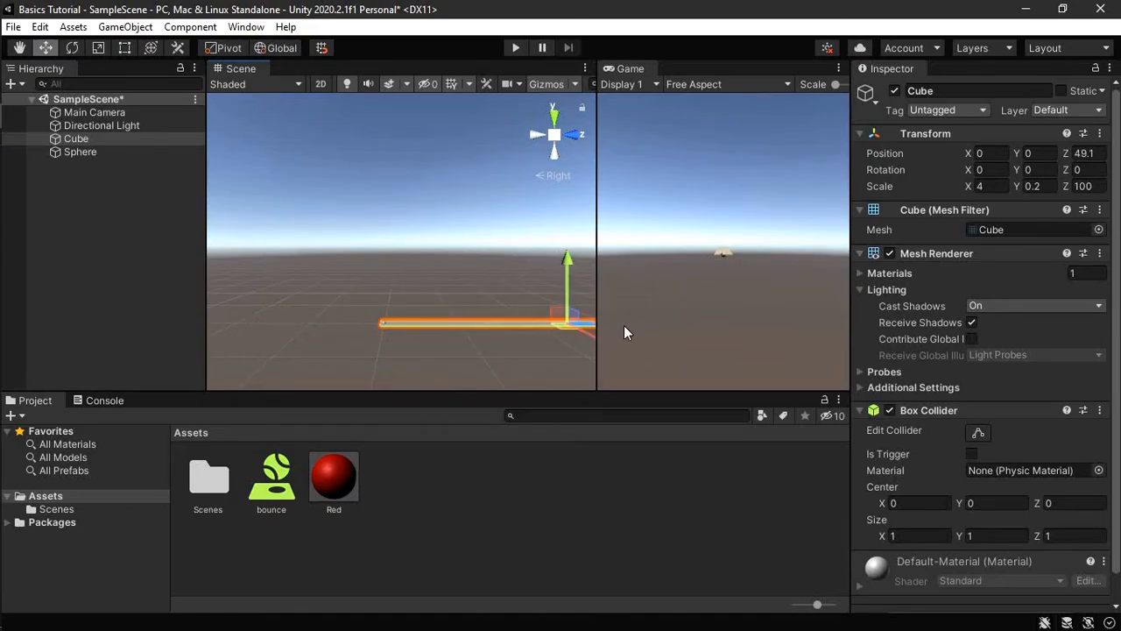
# - Bring the main camera to the path's new start and place it just behind the sphere, at about Y 1.6 and Z -5.8
pyautogui.click(118, 114)
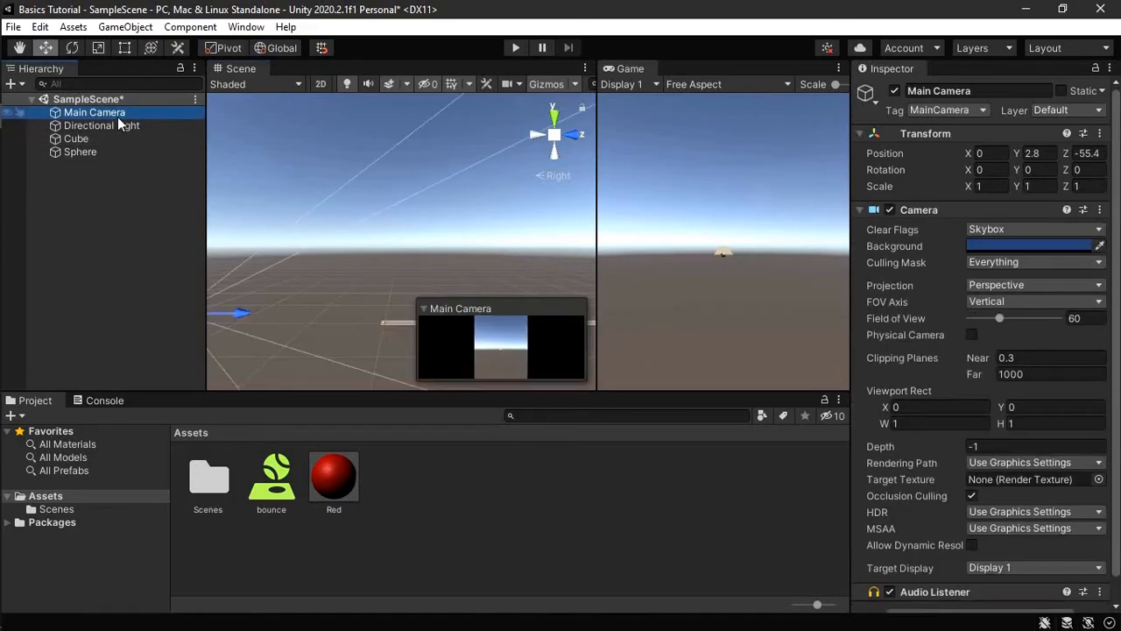
pyautogui.click(1083, 153)
pyautogui.write('0')
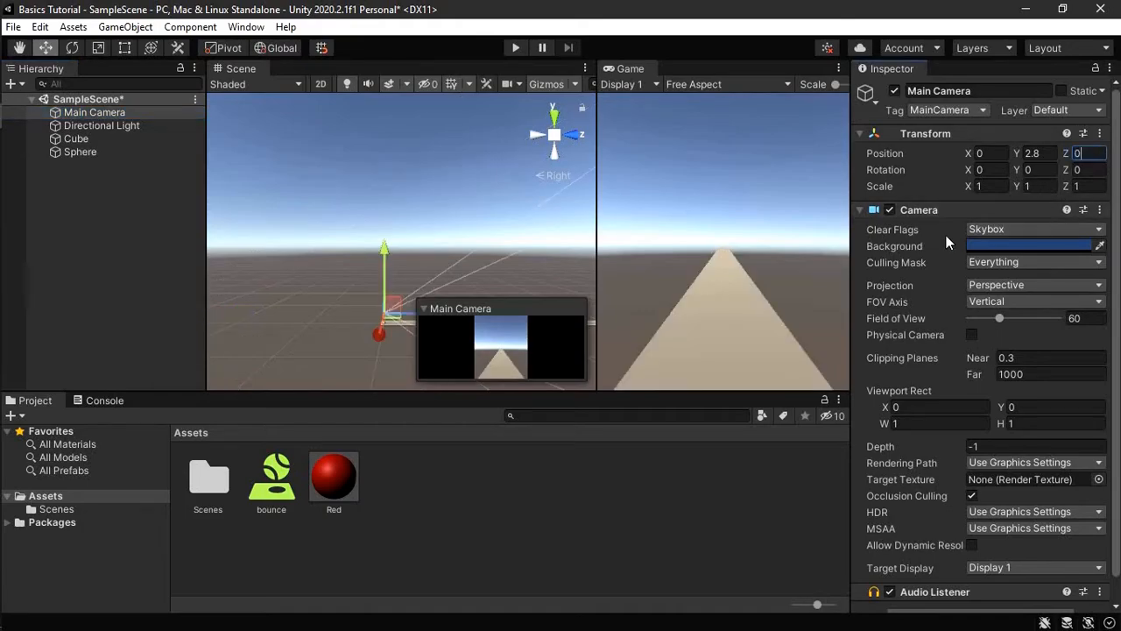
pyautogui.moveTo(417, 271)
pyautogui.mouseDown(button='middle')
pyautogui.moveTo(420, 184)
pyautogui.moveTo(419, 298)
pyautogui.moveTo(413, 275)
pyautogui.moveTo(423, 321)
pyautogui.moveTo(407, 282)
pyautogui.mouseUp(button='middle')
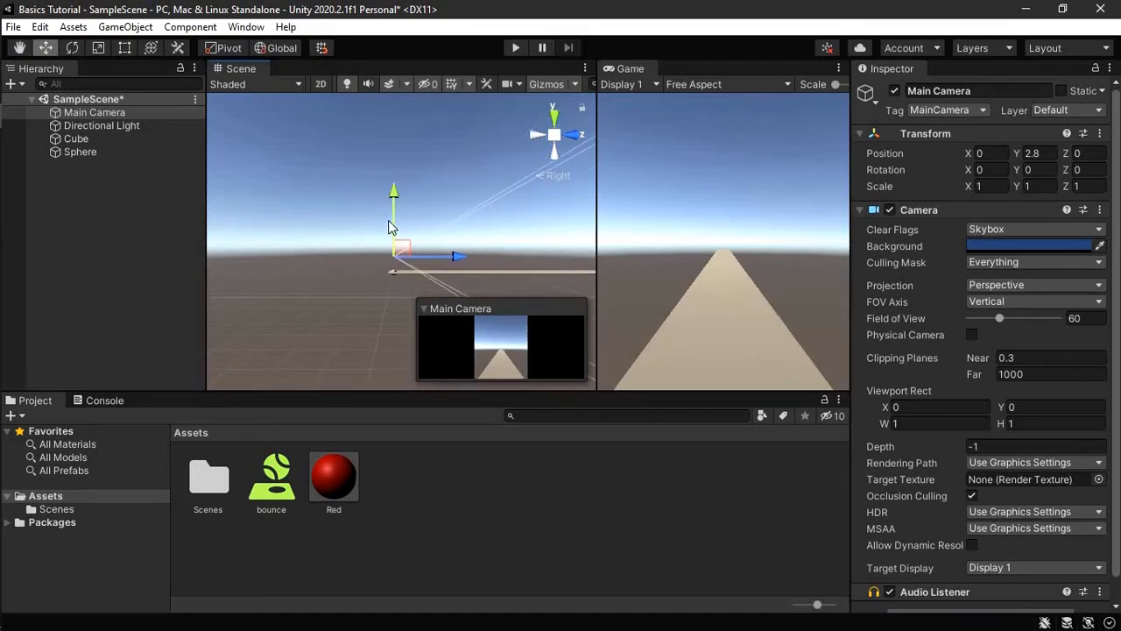
pyautogui.moveTo(394, 224); pyautogui.dragTo(390, 269)
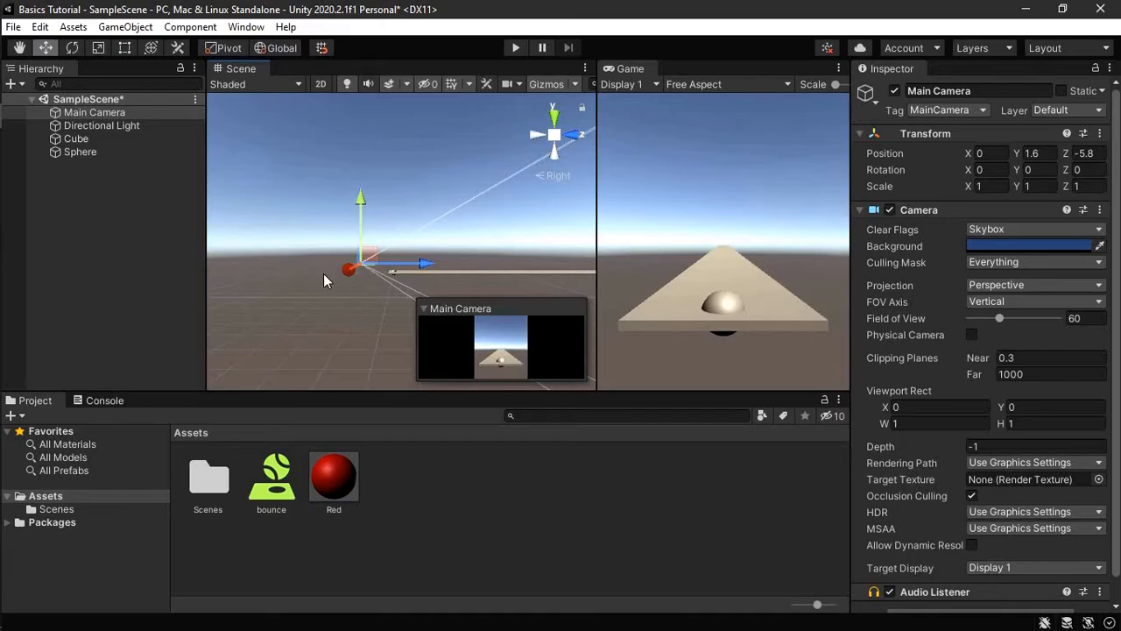
# - Raise the sphere above the path to about Y 0.9
pyautogui.click(75, 153)
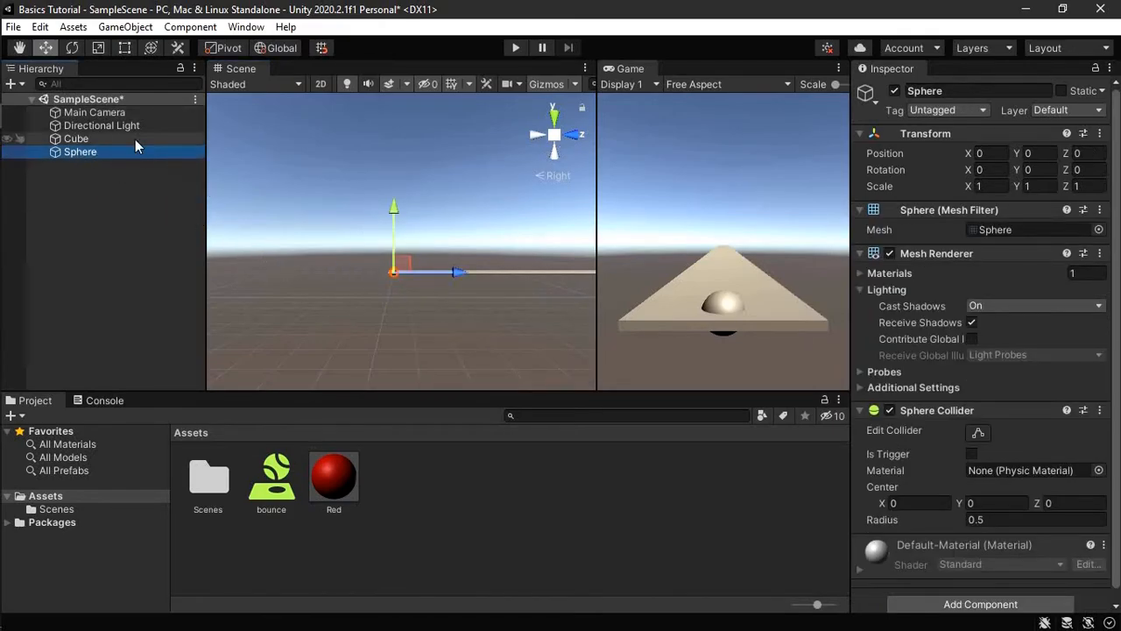
pyautogui.click(44, 48)
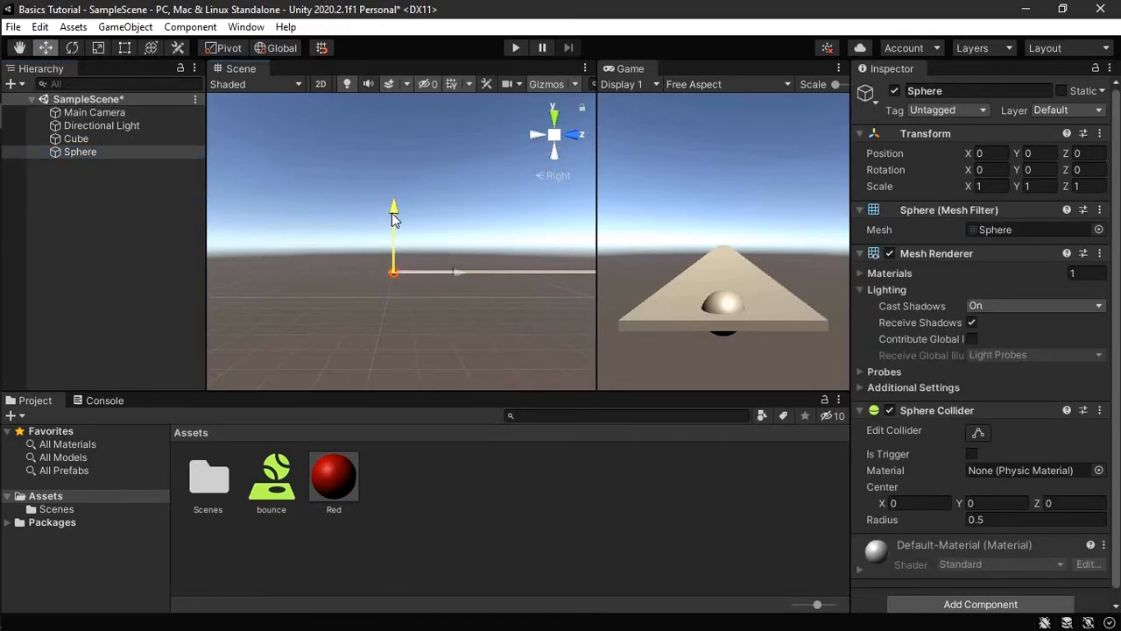
pyautogui.moveTo(393, 219); pyautogui.dragTo(394, 213)
pyautogui.moveTo(406, 249); pyautogui.dragTo(399, 306, button='middle')
pyautogui.moveTo(317, 412); pyautogui.dragTo(393, 478, button='middle')
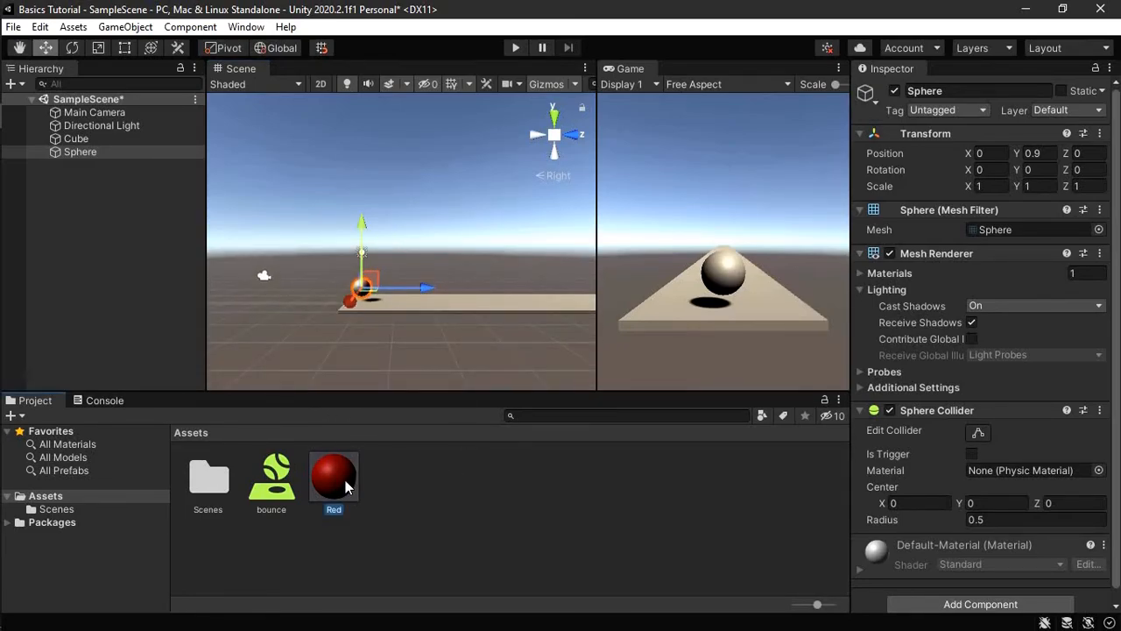
# - Create a new material in the Assets folder and name it ground
pyautogui.click(345, 481)
pyautogui.rightClick(346, 493)
pyautogui.moveTo(386, 64)
pyautogui.click(629, 305)
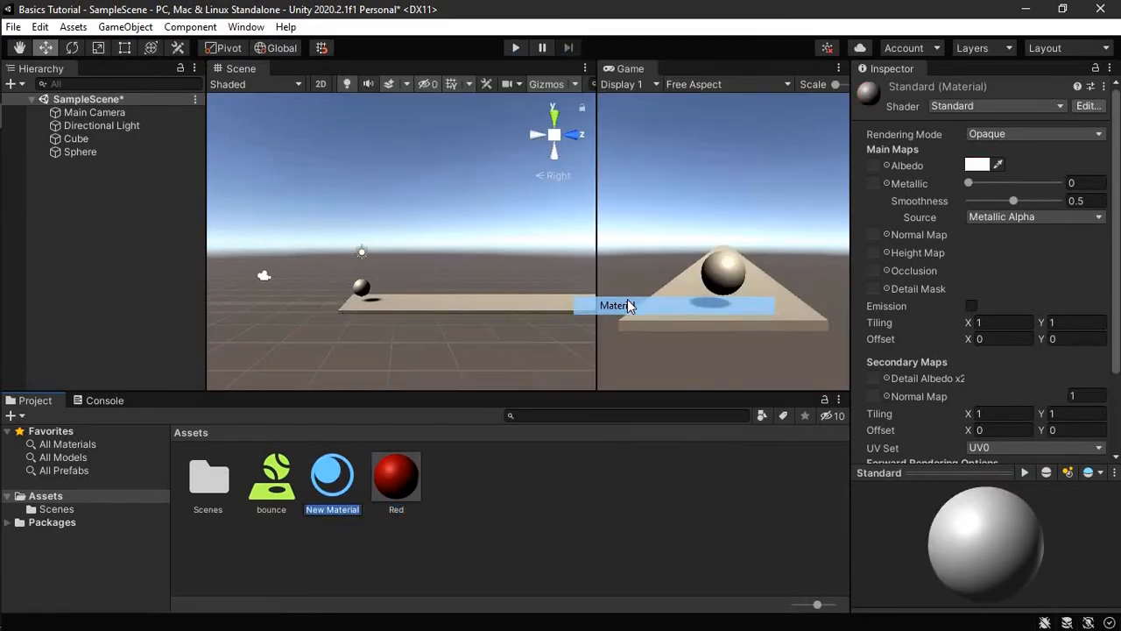
pyautogui.click(350, 487)
pyautogui.rightClick(351, 487)
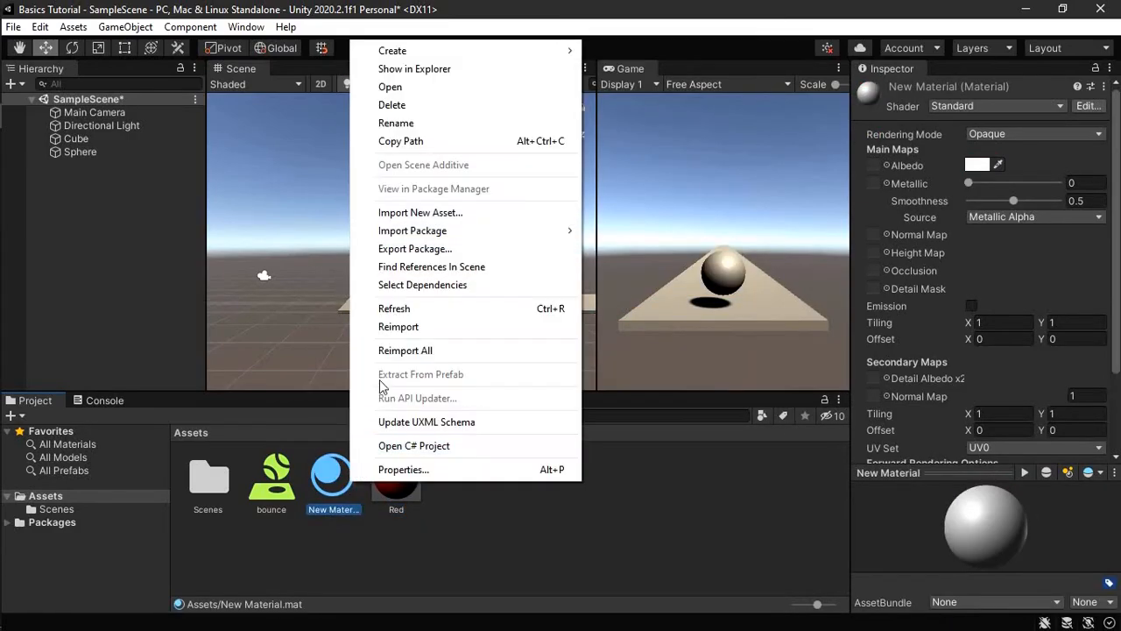
pyautogui.click(416, 118)
pyautogui.write('gro')
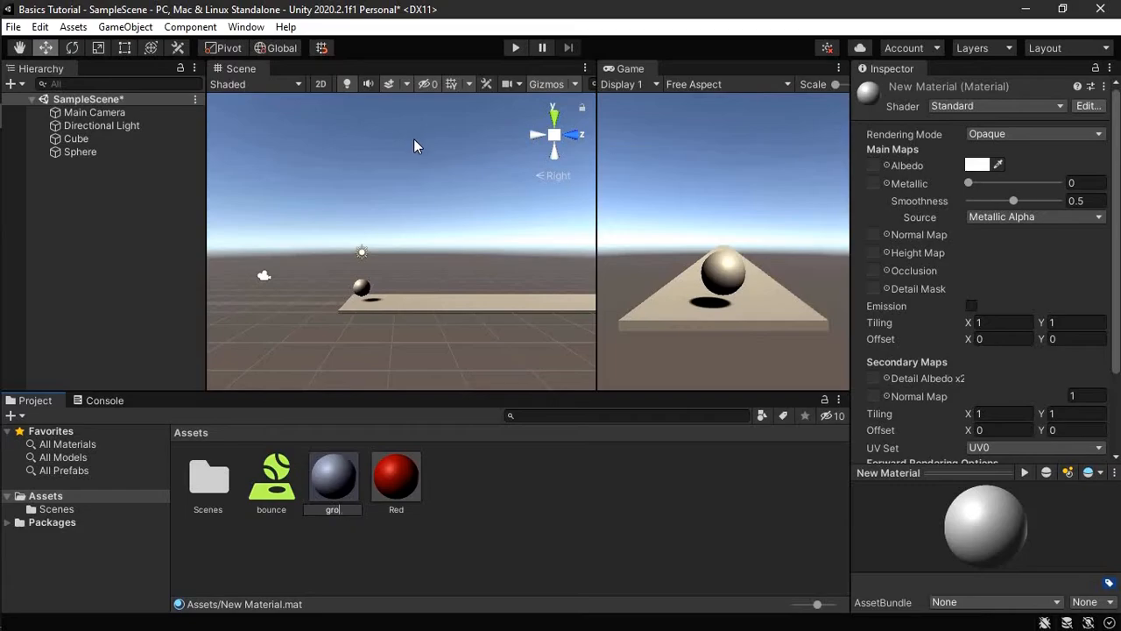
pyautogui.write('und')
pyautogui.press('Return')
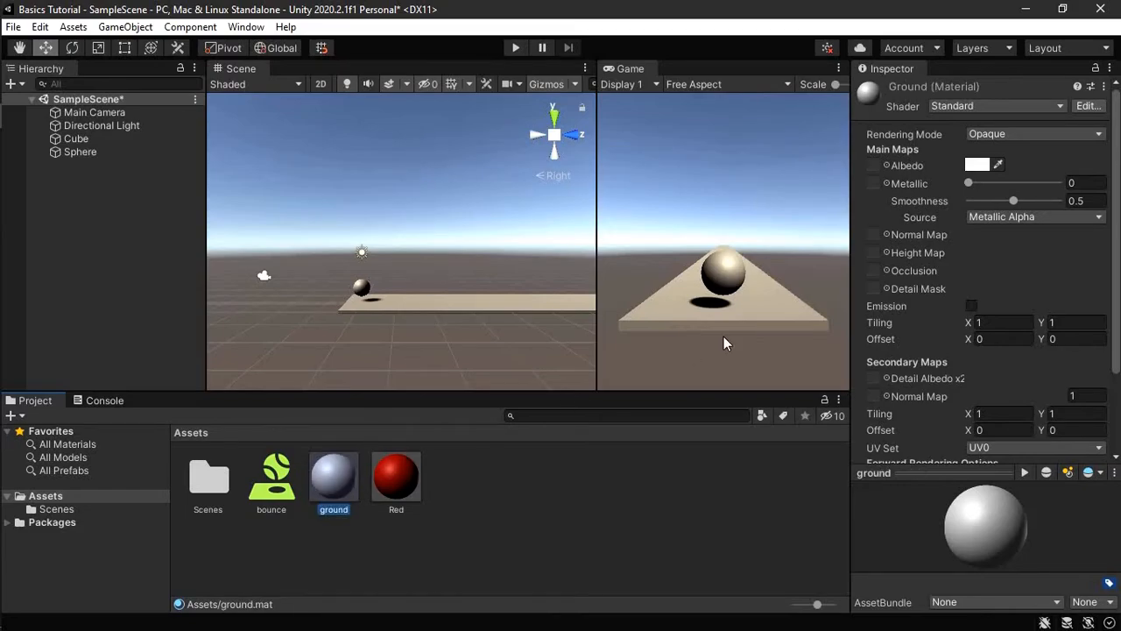
# - Set the ground material's albedo colour to orange, hex FF6C00
pyautogui.click(976, 166)
pyautogui.moveTo(1095, 290); pyautogui.dragTo(1088, 259)
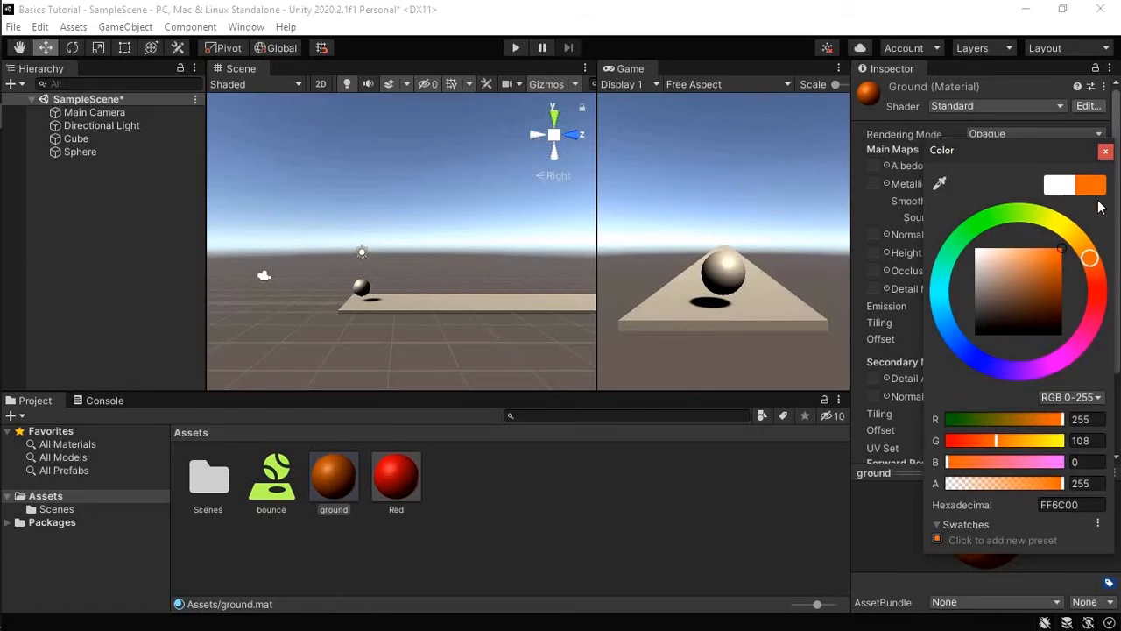
pyautogui.click(1106, 151)
pyautogui.scroll(2, 481, 368)
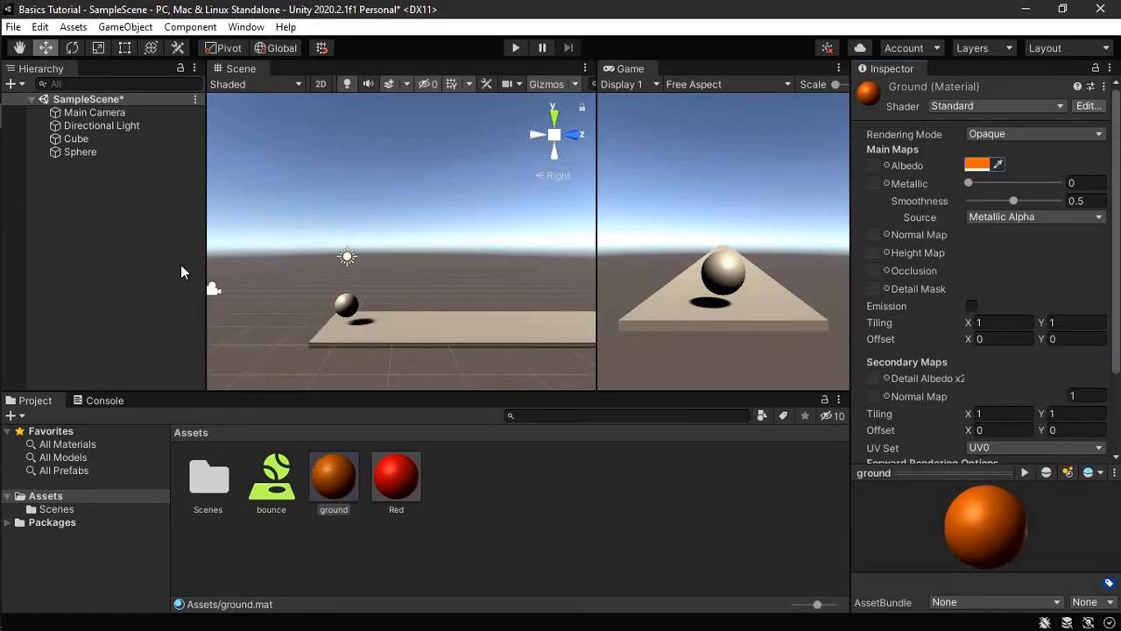
# - Rename the path cube in the scene as ground
pyautogui.click(100, 140)
pyautogui.rightClick(100, 143)
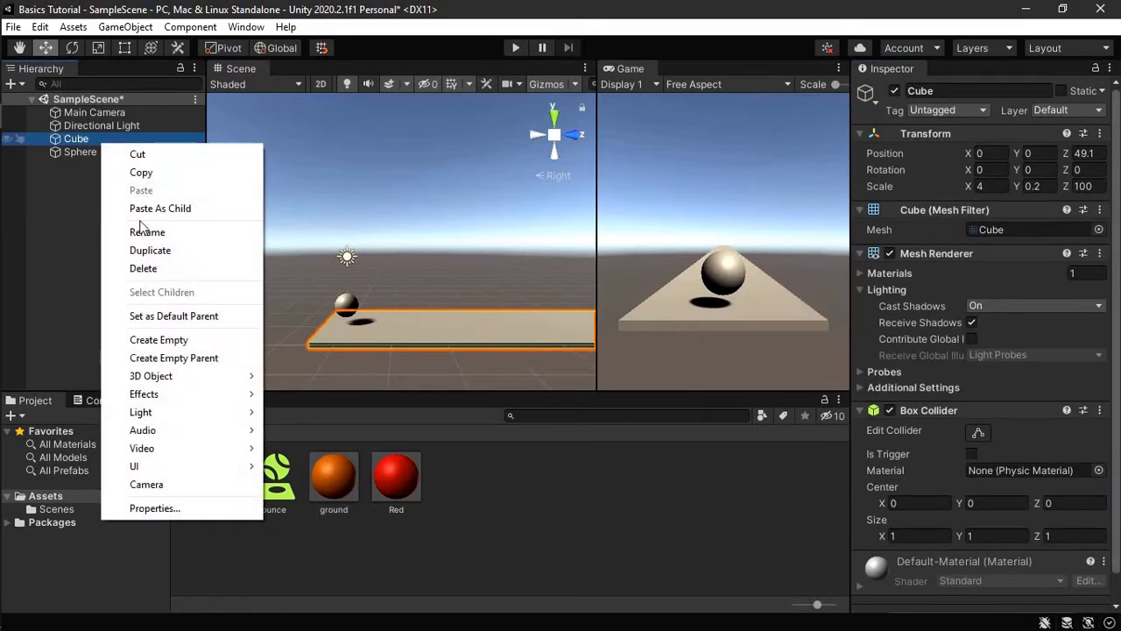
pyautogui.click(140, 229)
pyautogui.write('groun')
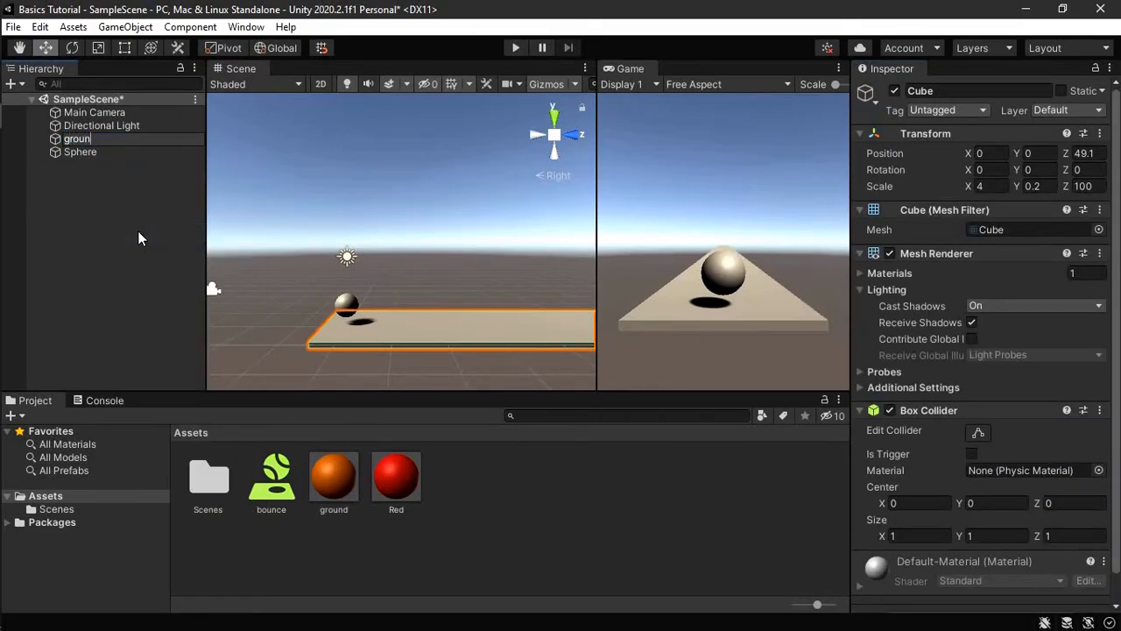
pyautogui.write('d')
# - Rename the sphere in the scene as player
pyautogui.click(106, 151)
pyautogui.rightClick(105, 151)
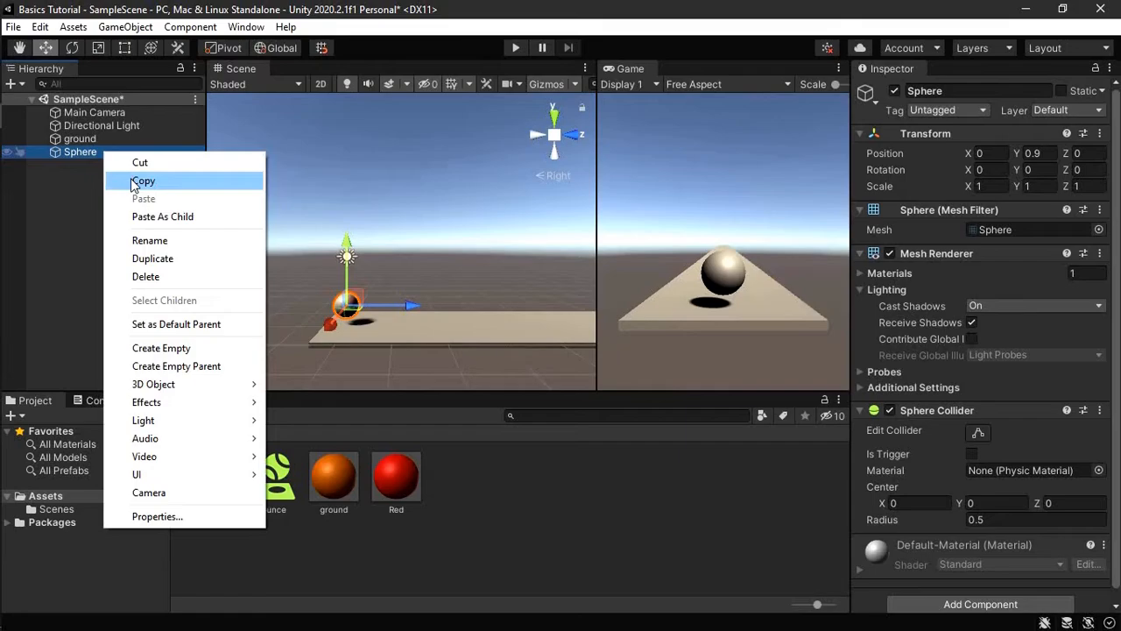
pyautogui.click(145, 238)
pyautogui.write('b')
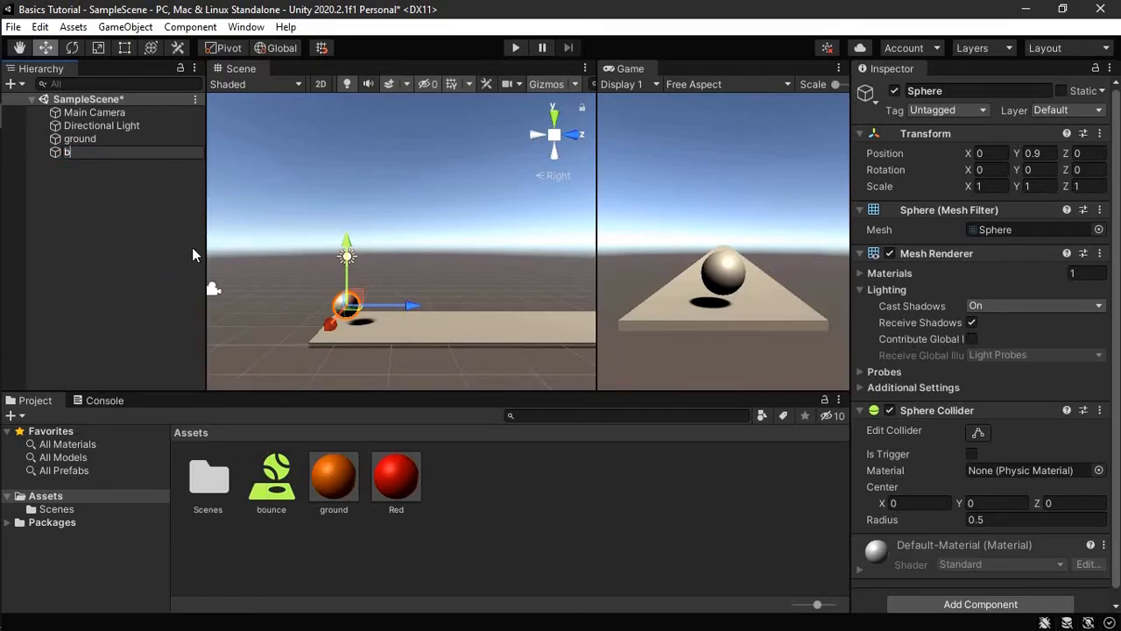
pyautogui.press('BackSpace')
pyautogui.write('player')
pyautogui.press('Return')
# - Apply the ground material to the ground object and the Red material to the player sphere
pyautogui.click(65, 139)
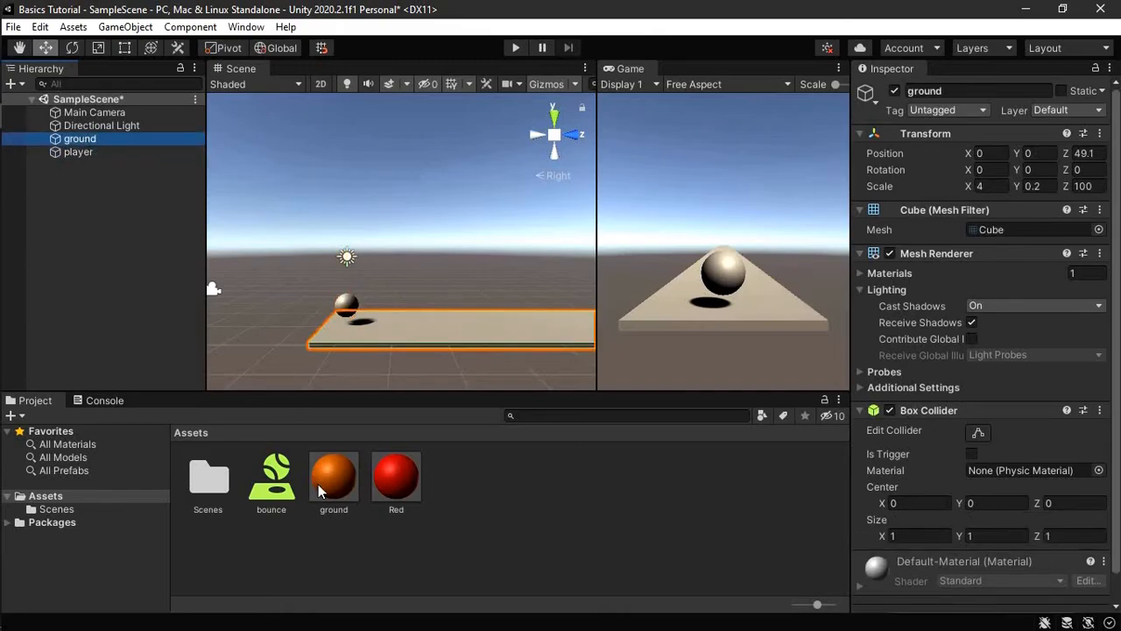
pyautogui.moveTo(335, 487); pyautogui.dragTo(446, 343)
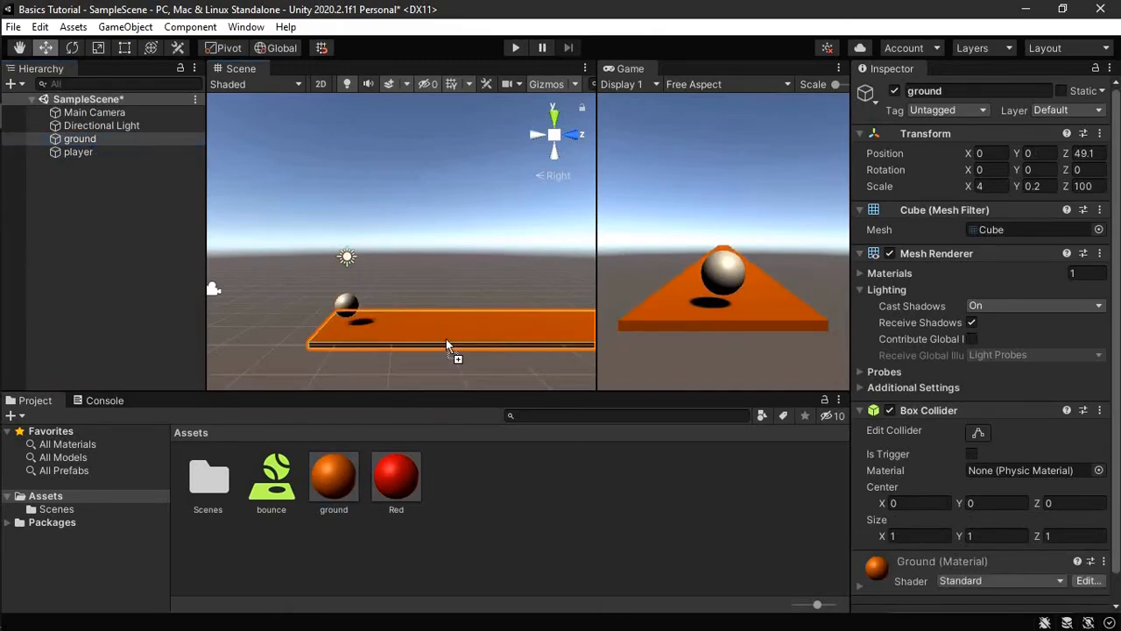
pyautogui.click(112, 152)
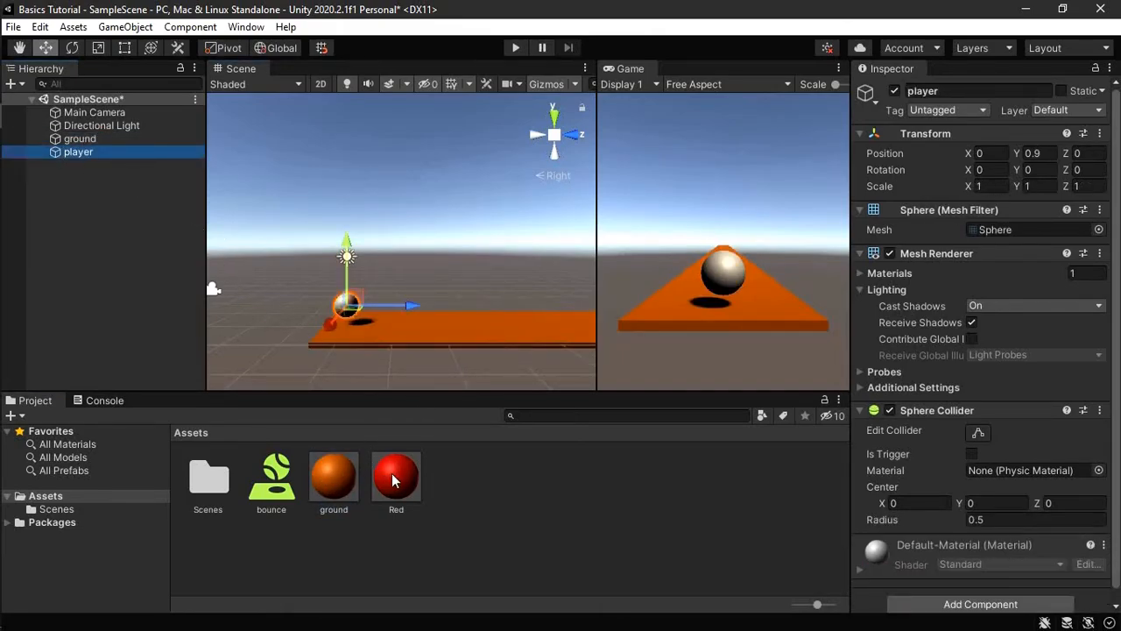
pyautogui.moveTo(391, 477); pyautogui.dragTo(344, 309)
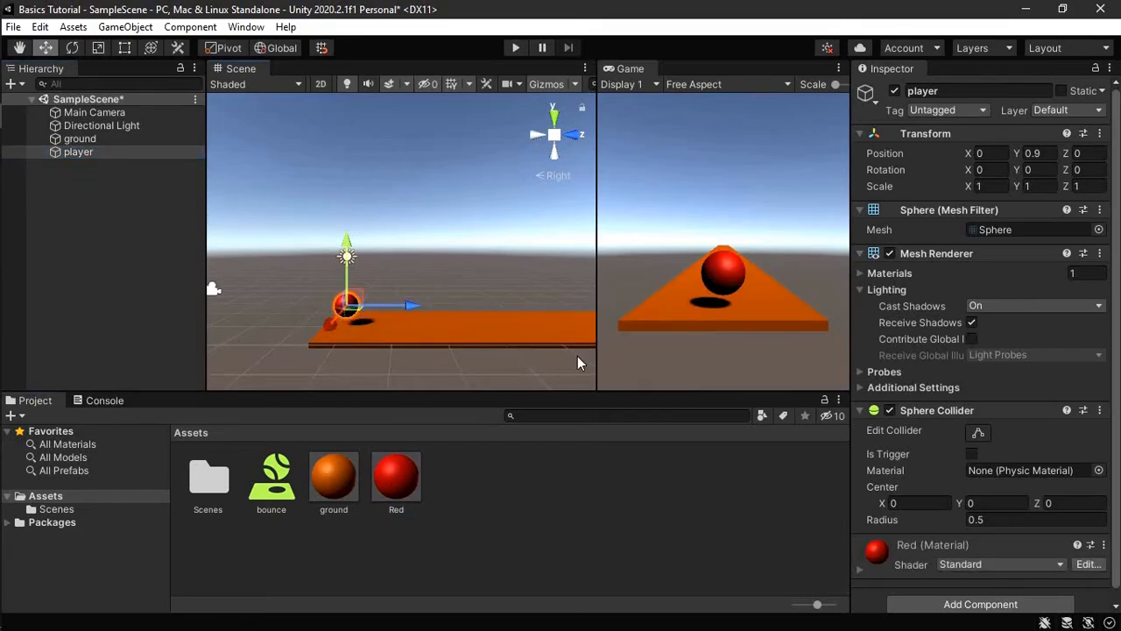
# - Shift the ground material's albedo hue to a slightly more yellow orange
pyautogui.click(404, 480)
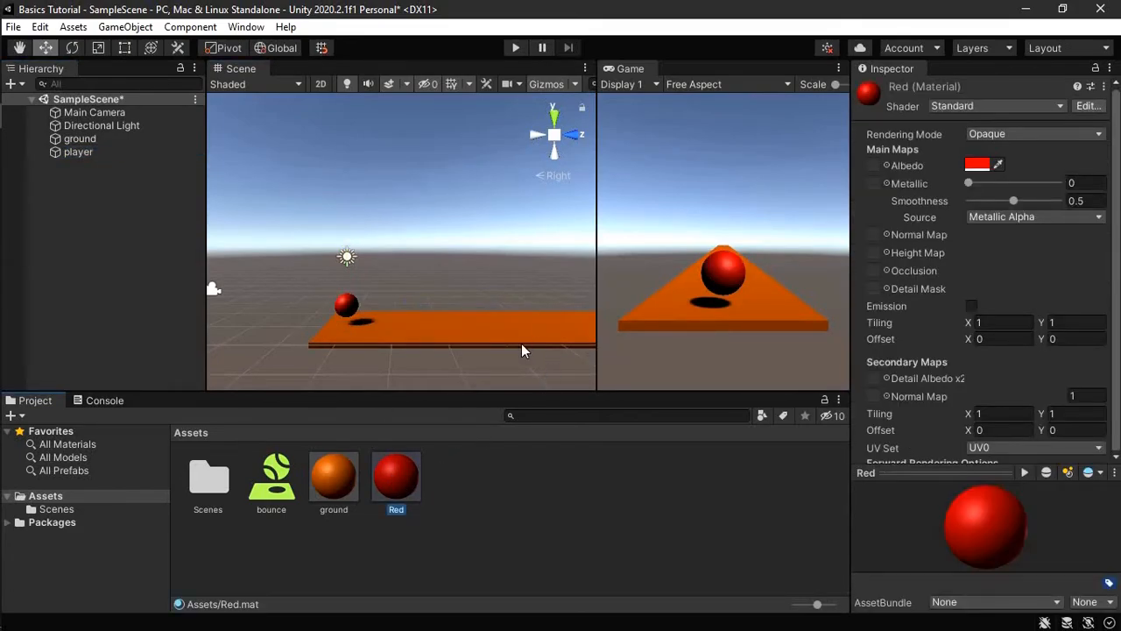
pyautogui.click(328, 480)
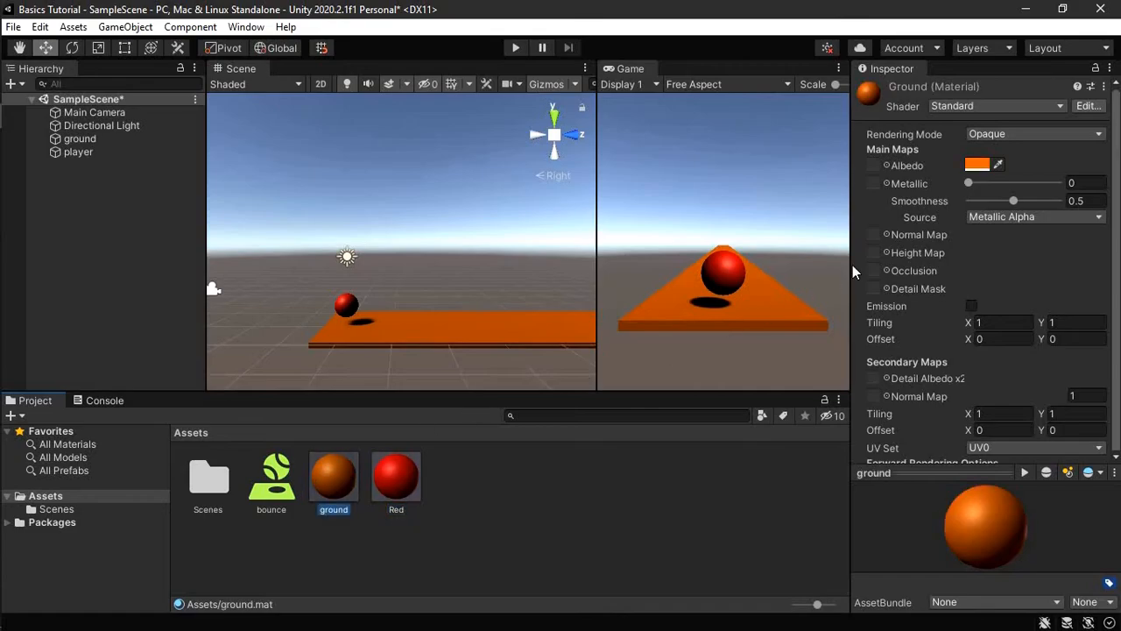
pyautogui.click(976, 164)
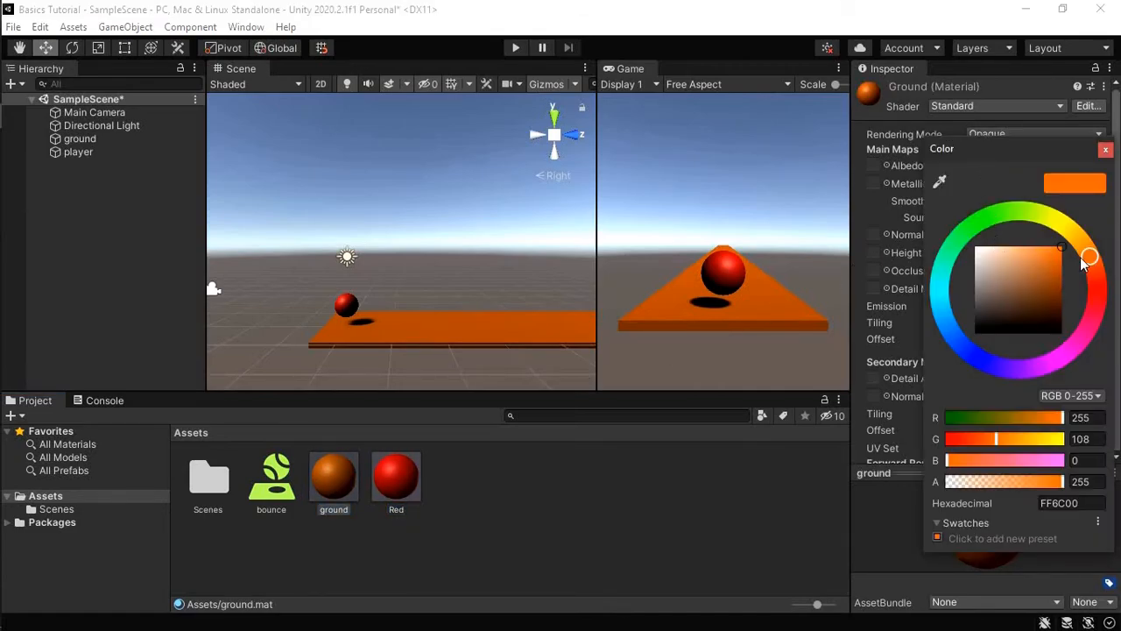
pyautogui.moveTo(1081, 260); pyautogui.dragTo(1087, 249)
pyautogui.click(1106, 150)
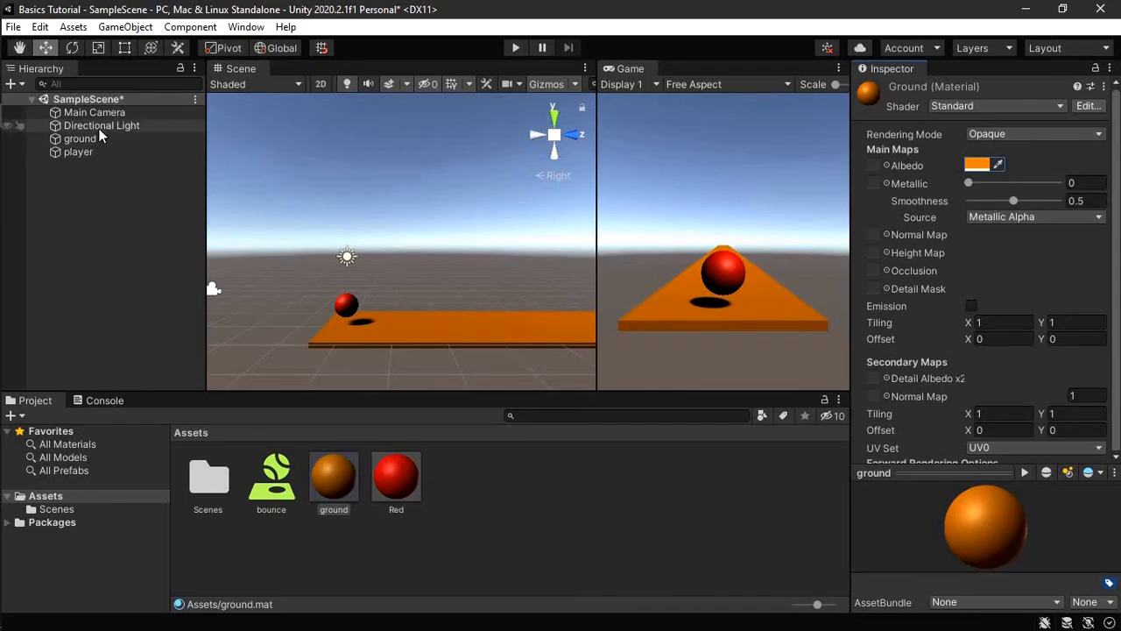
# - Move the main camera closer behind the player, to about Z -3.4, and raise it slightly
pyautogui.click(136, 112)
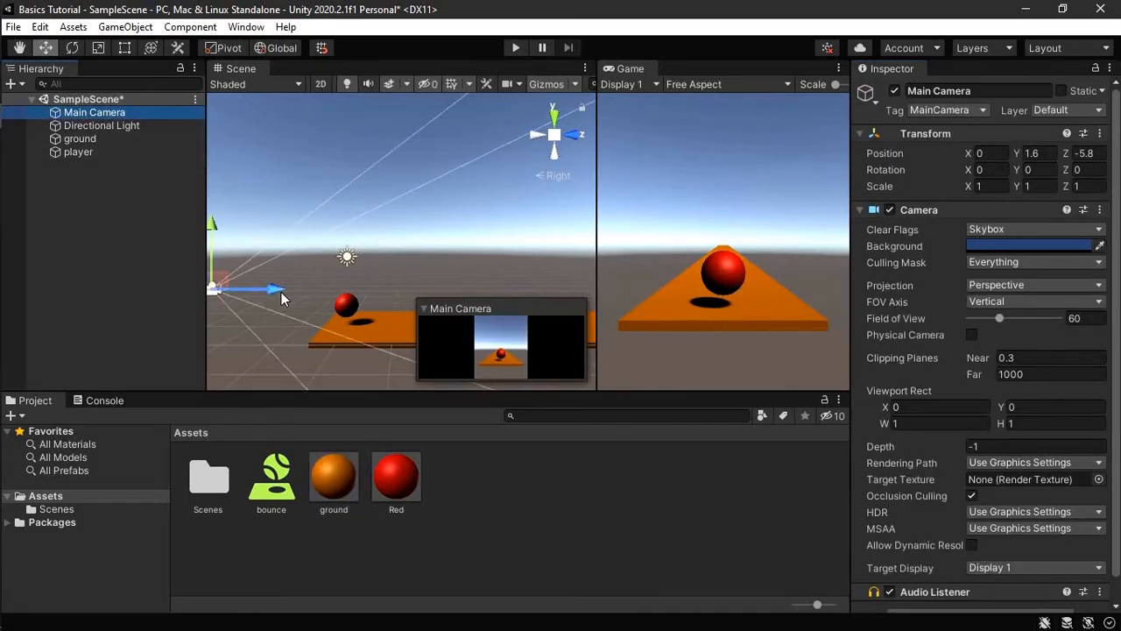
pyautogui.moveTo(274, 290); pyautogui.dragTo(328, 298)
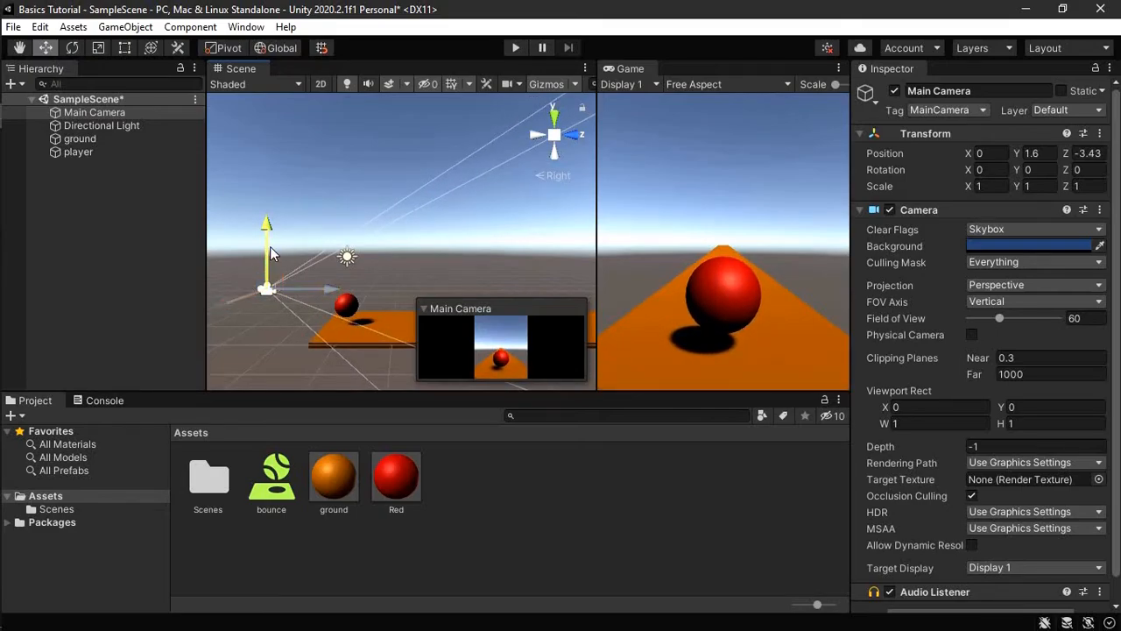
pyautogui.moveTo(270, 256); pyautogui.dragTo(270, 243)
# - Move the player forward along the path to about Z 1.31 and save the scene
pyautogui.moveTo(324, 294); pyautogui.dragTo(429, 303)
pyautogui.click(106, 151)
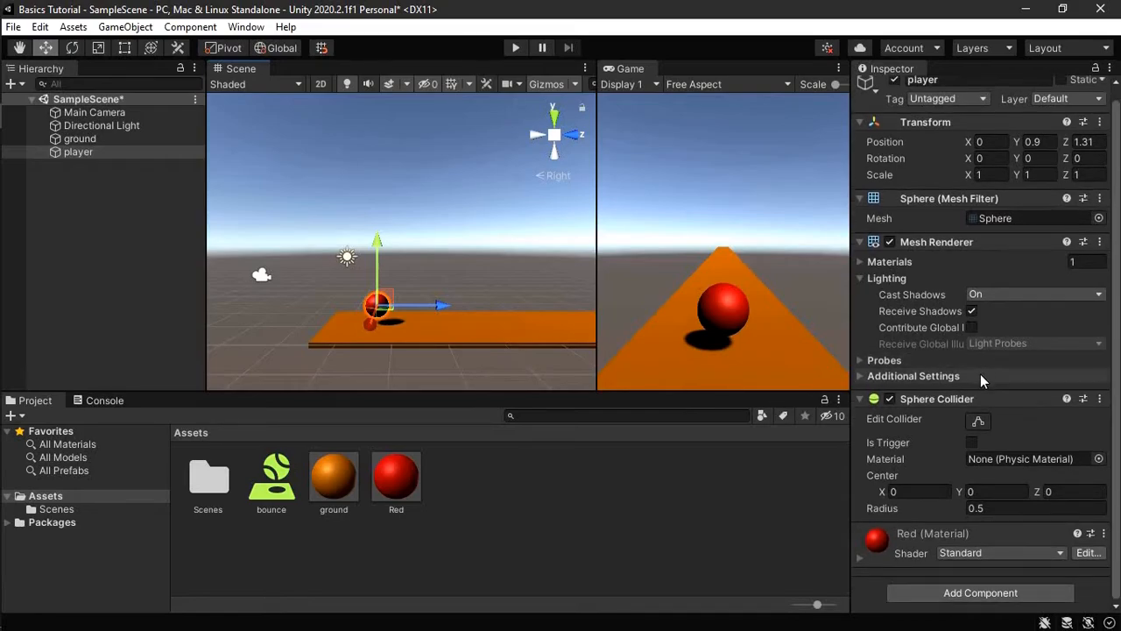
pyautogui.click(99, 138)
pyautogui.click(104, 149)
pyautogui.hotkey('ctrl', 's')
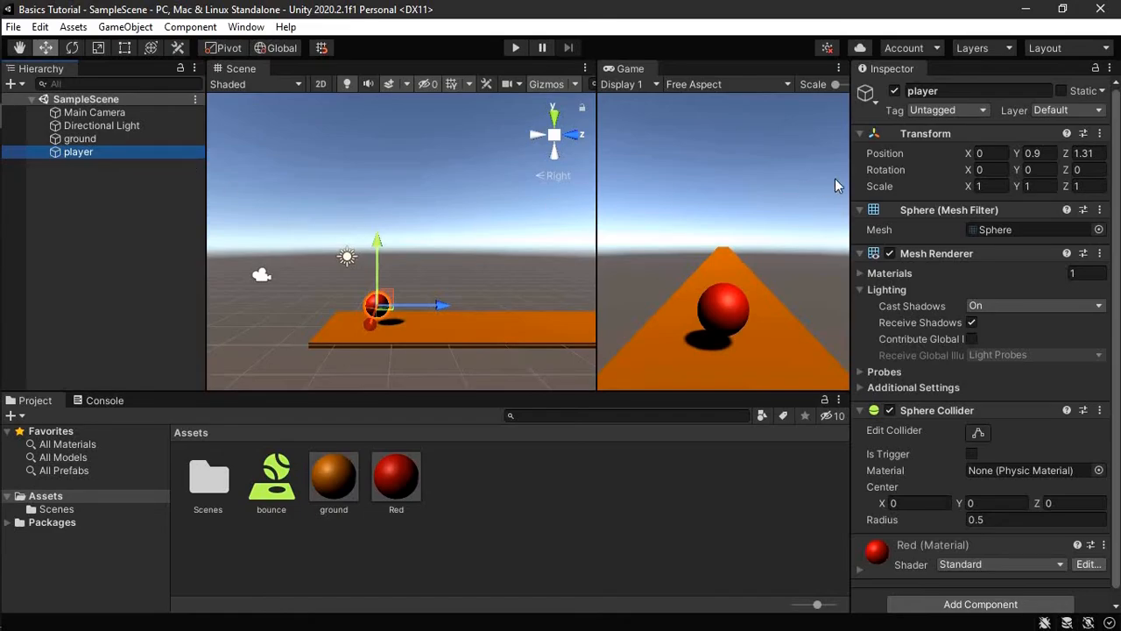
# - Narrow the Inspector to enlarge the Scene and Game views, and move the player back to about Z 0.93
pyautogui.moveTo(852, 174); pyautogui.dragTo(877, 171)
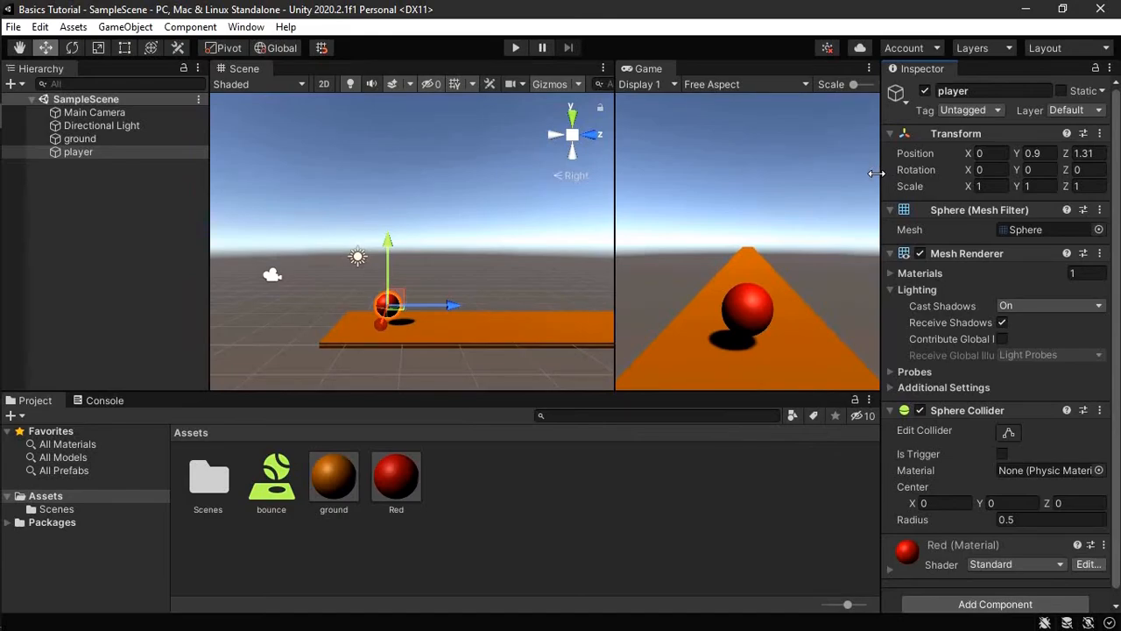
pyautogui.scroll(-3, 513, 313)
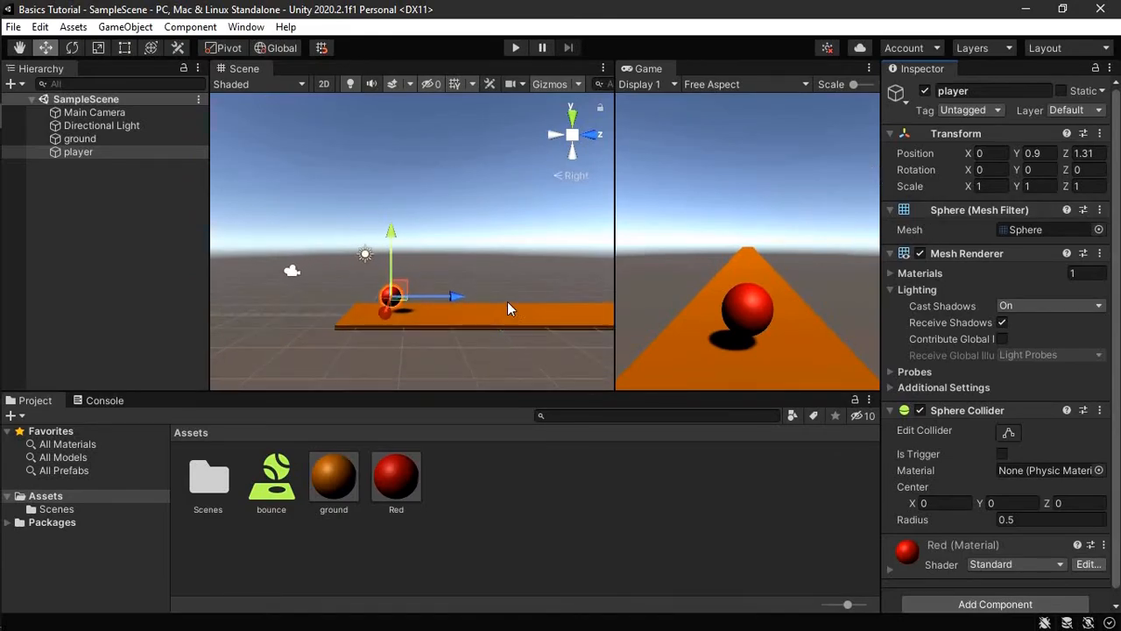
pyautogui.moveTo(508, 303); pyautogui.dragTo(453, 268, button='middle')
pyautogui.scroll(-3, 452, 289)
pyautogui.moveTo(438, 307); pyautogui.dragTo(521, 277, button='middle')
pyautogui.scroll(3, 302, 298)
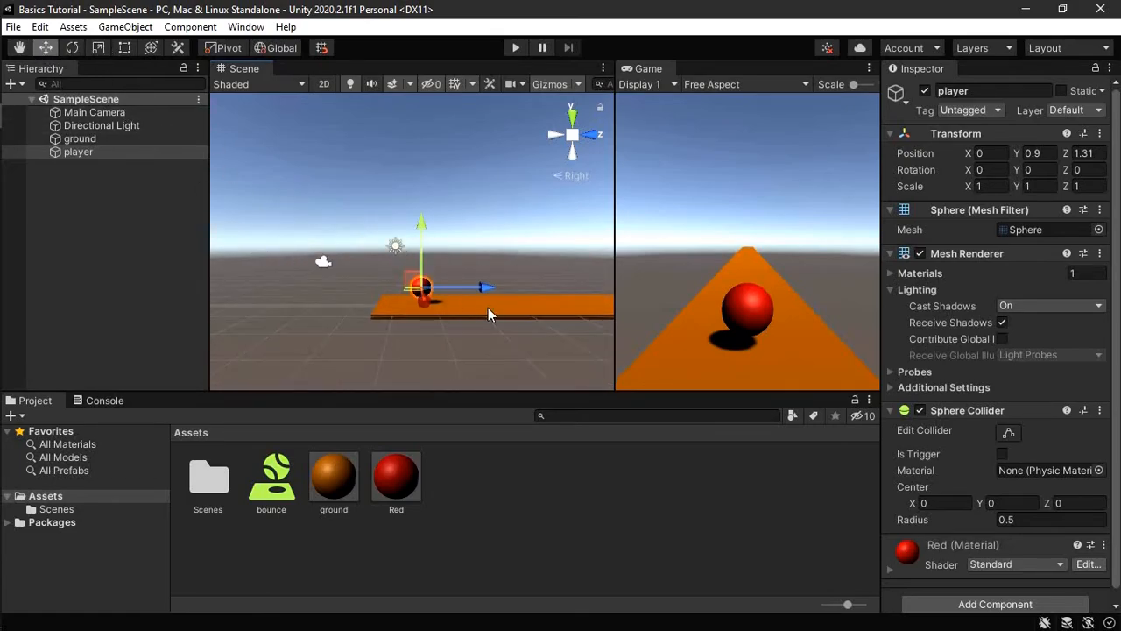
pyautogui.moveTo(480, 289); pyautogui.dragTo(416, 283)
pyautogui.press('e')
pyautogui.scroll(3, 411, 237)
# - Try stretching the player with the Scale tool and with scale values X 5, Y 0.2 and Z 100
pyautogui.click(98, 47)
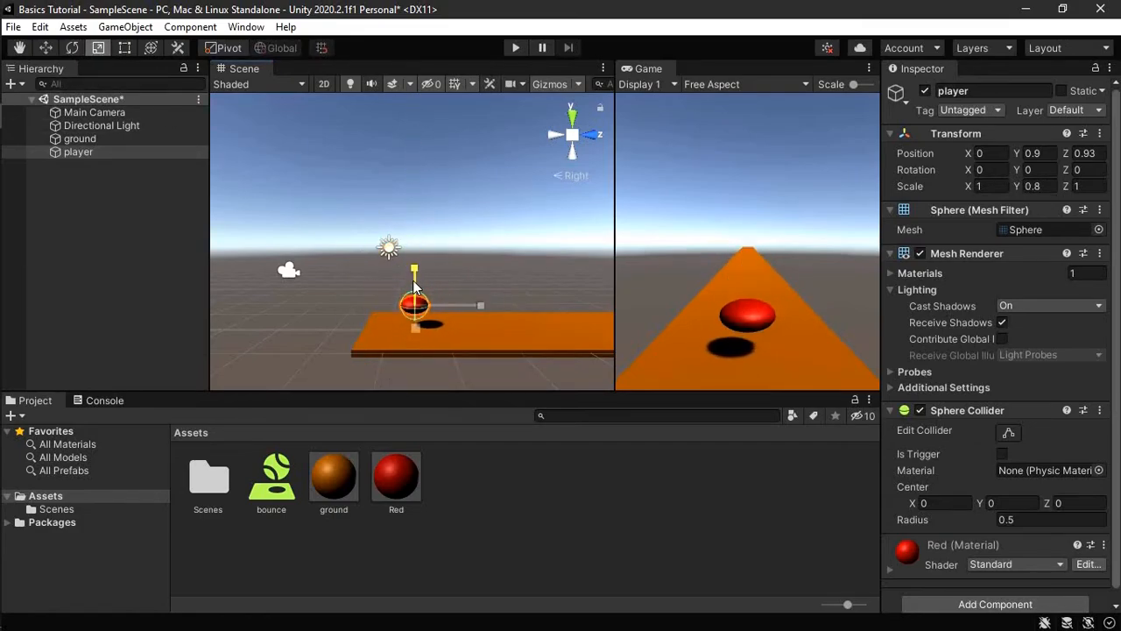
pyautogui.click(1036, 187)
pyautogui.write('00.2')
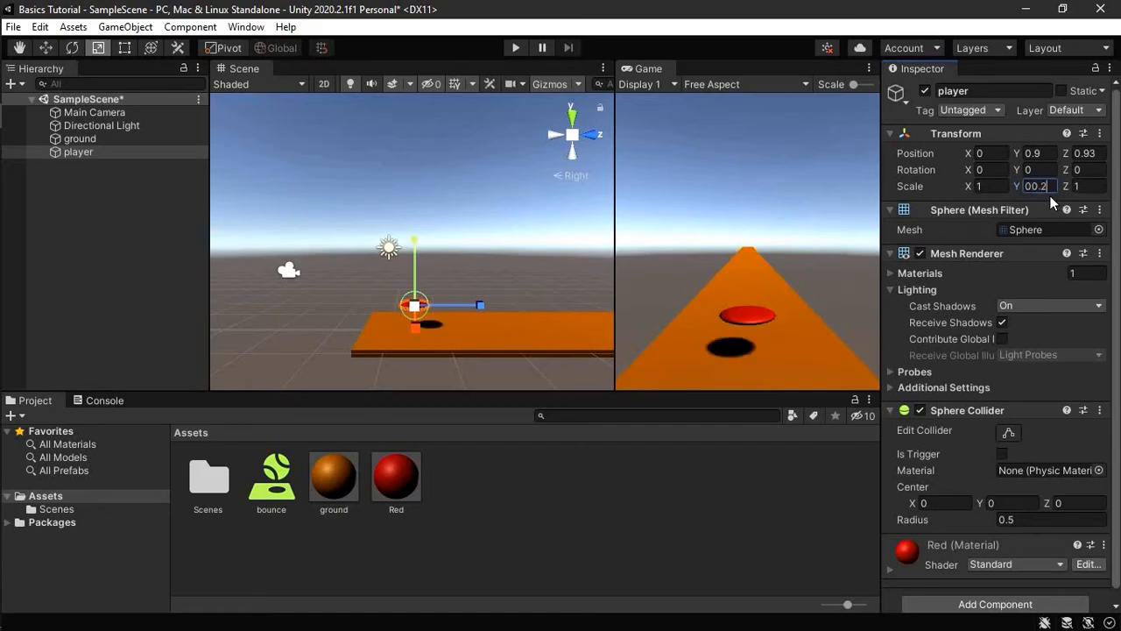
pyautogui.click(979, 187)
pyautogui.write('5')
pyautogui.click(1087, 187)
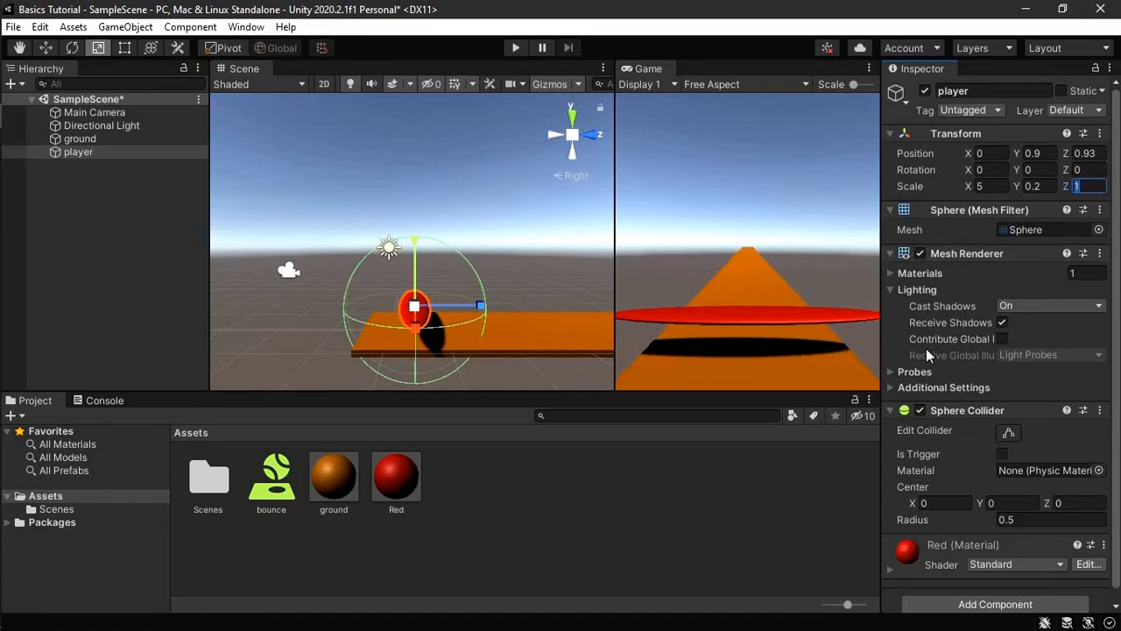
pyautogui.write('100')
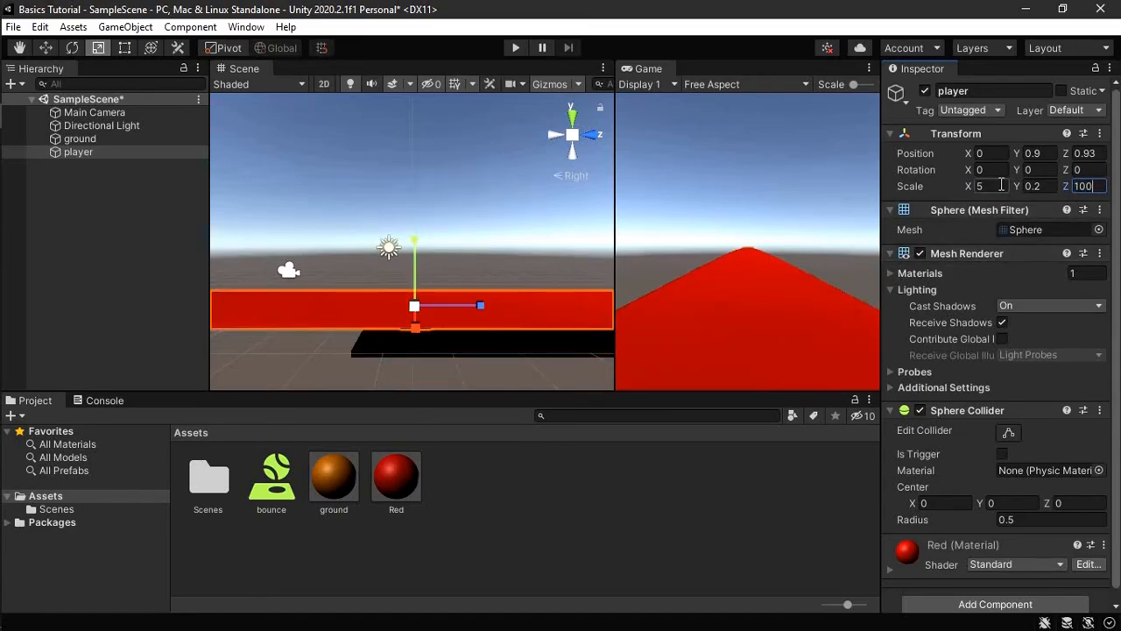
# - Reset the player's scale to 1 on X, Y and Z and return to the Move tool
pyautogui.click(992, 186)
pyautogui.write('1')
pyautogui.click(1038, 188)
pyautogui.write('1')
pyautogui.click(1089, 187)
pyautogui.write('1')
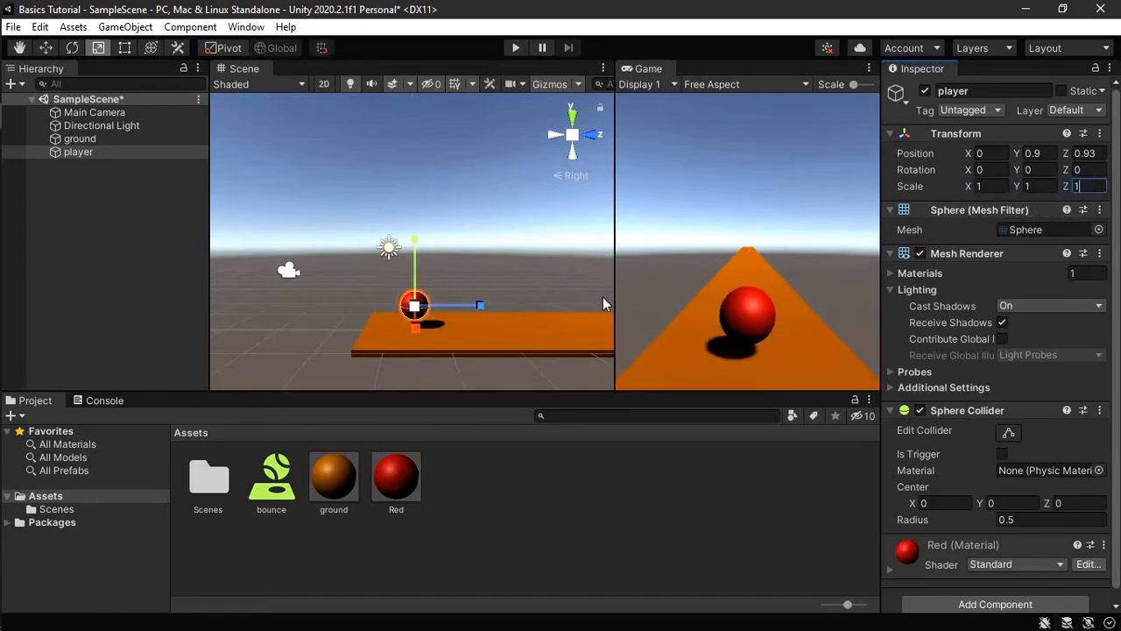
pyautogui.click(46, 47)
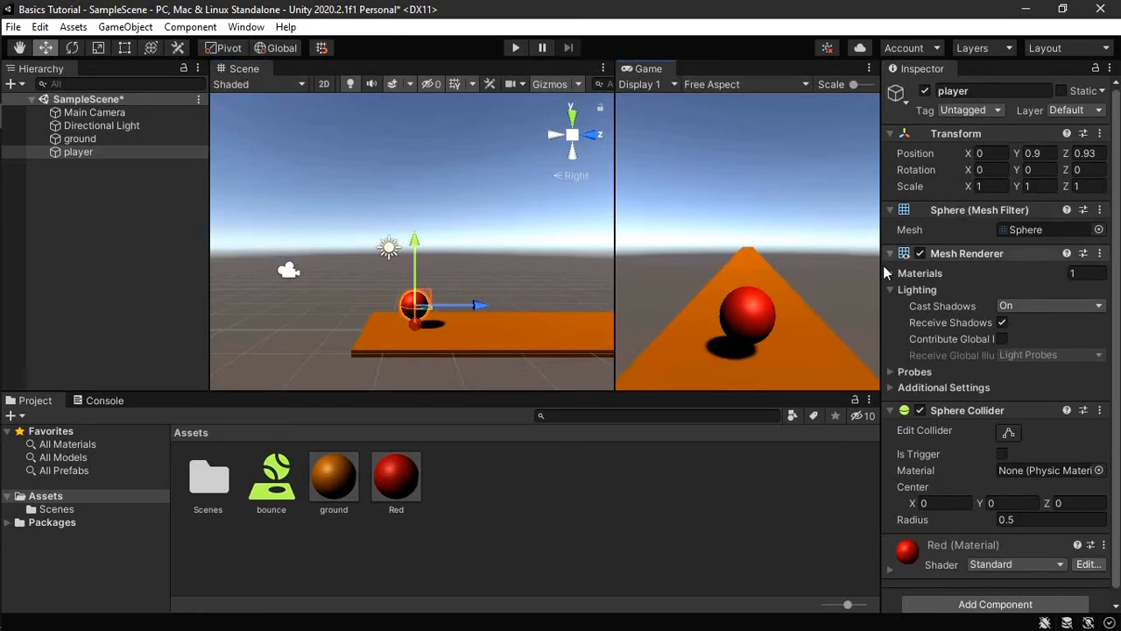
# - Switch the player's Mesh Renderer off and on several times to demonstrate its effect, leaving it enabled
pyautogui.click(121, 155)
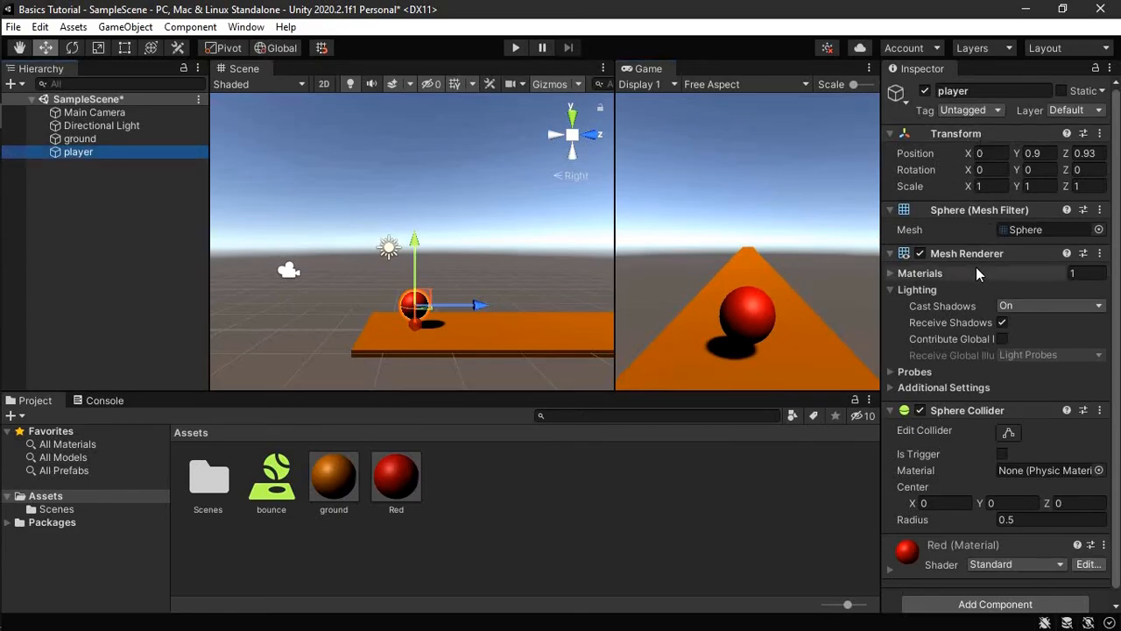
pyautogui.click(919, 255)
pyautogui.click(919, 255)
pyautogui.click(919, 255)
pyautogui.click(919, 255)
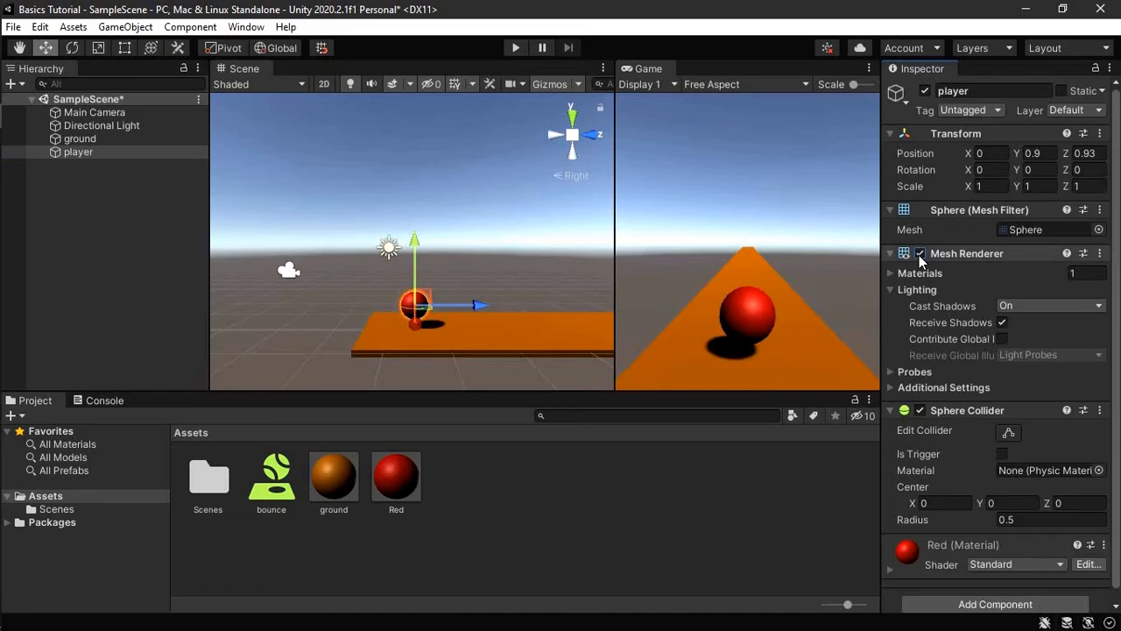
pyautogui.click(919, 255)
pyautogui.click(919, 255)
pyautogui.click(919, 255)
pyautogui.click(919, 255)
# - Add a Rigidbody component to the player
pyautogui.scroll(-1, 998, 399)
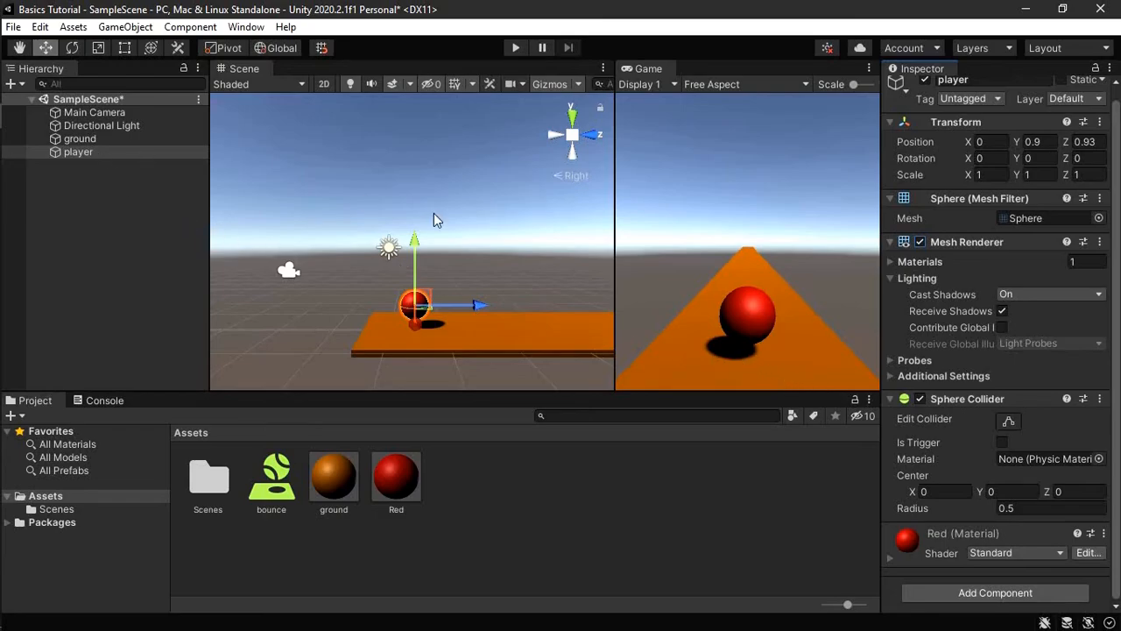
pyautogui.click(964, 593)
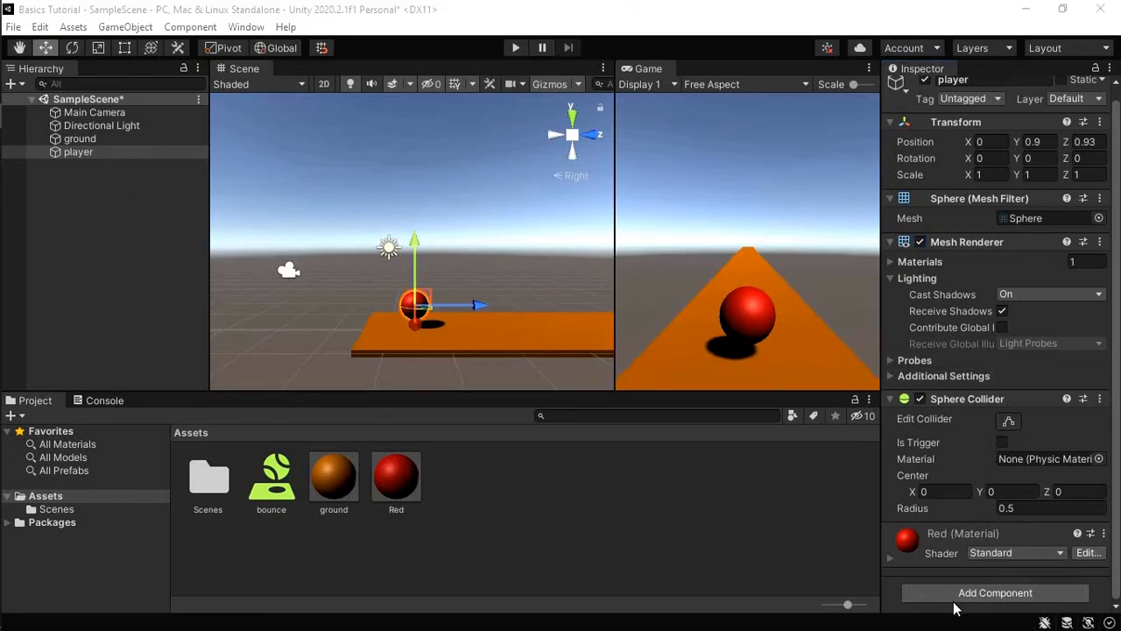
pyautogui.click(935, 426)
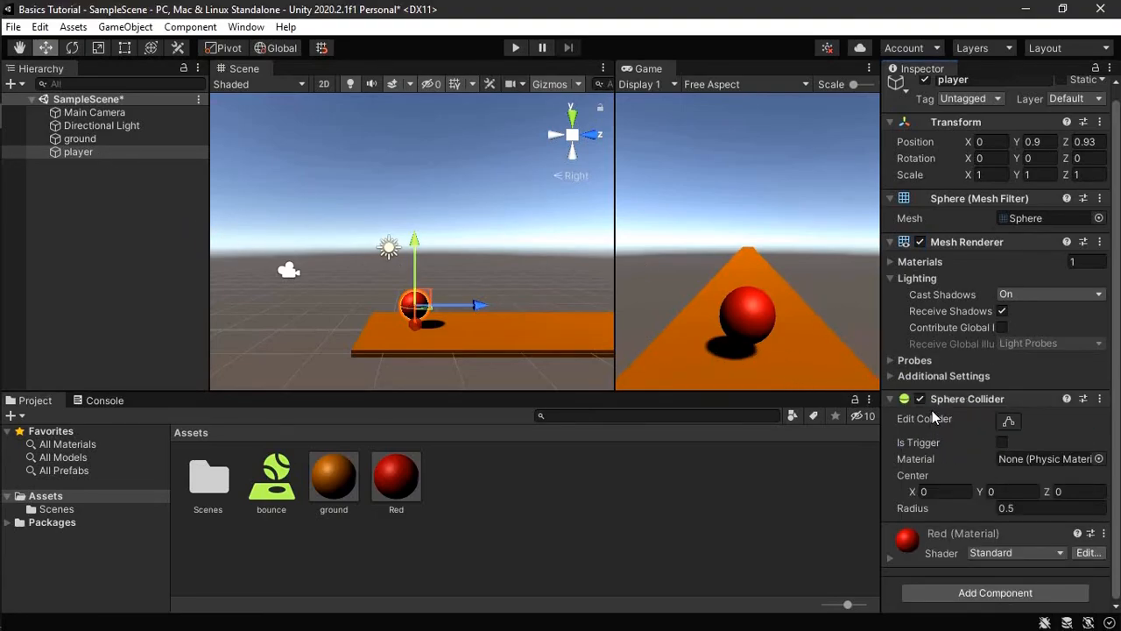
pyautogui.click(925, 592)
pyautogui.click(928, 421)
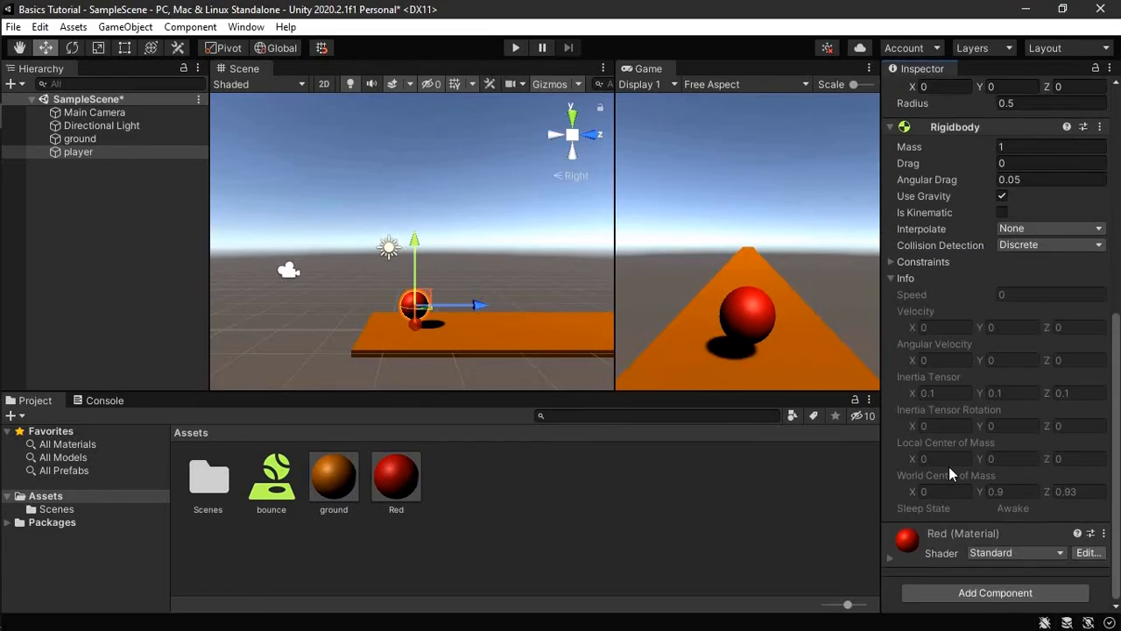
# - Assign the bounce physic material to the player's Sphere Collider
pyautogui.scroll(4, 885, 298)
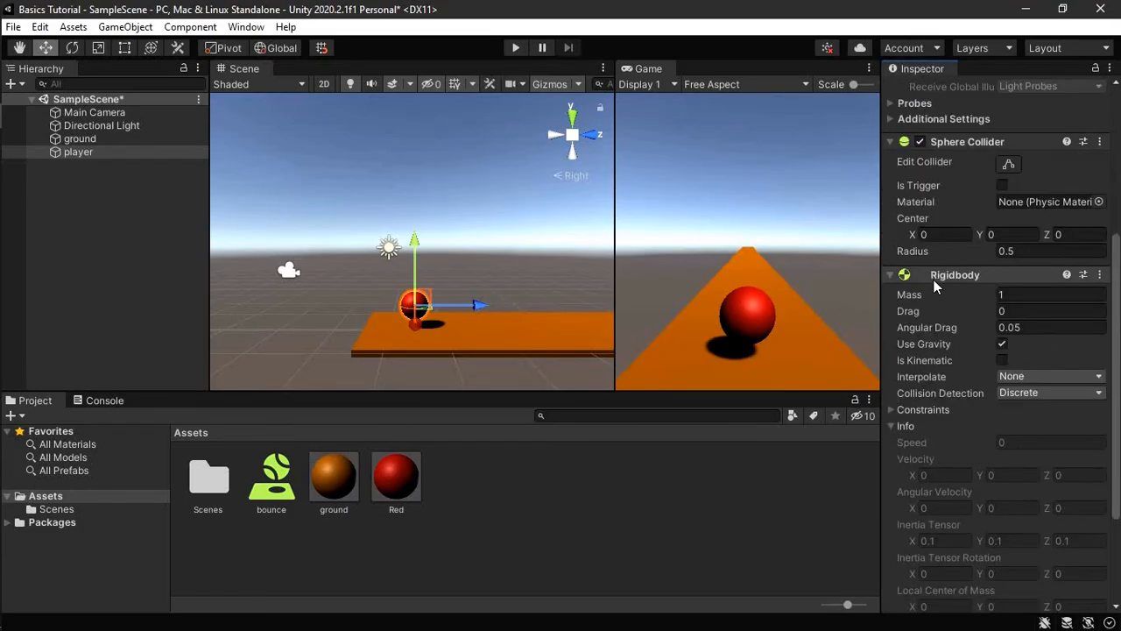
pyautogui.moveTo(272, 478); pyautogui.dragTo(1023, 211)
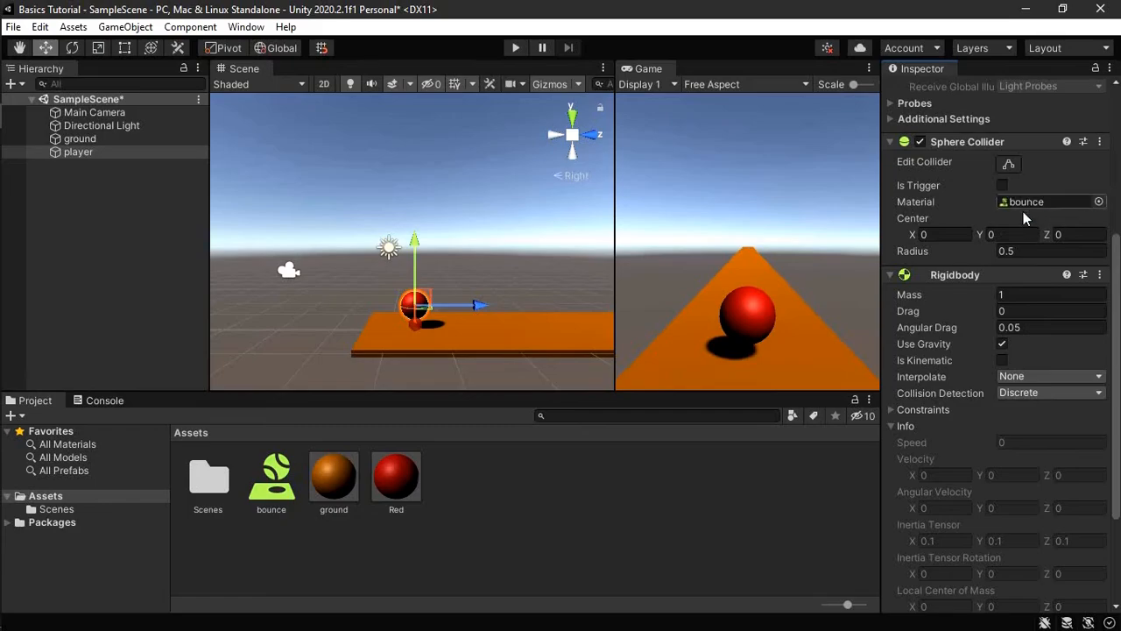
# - Move the player forward along the path and high above the ground, and play the scene briefly to test its bounce
pyautogui.scroll(-3, 486, 298)
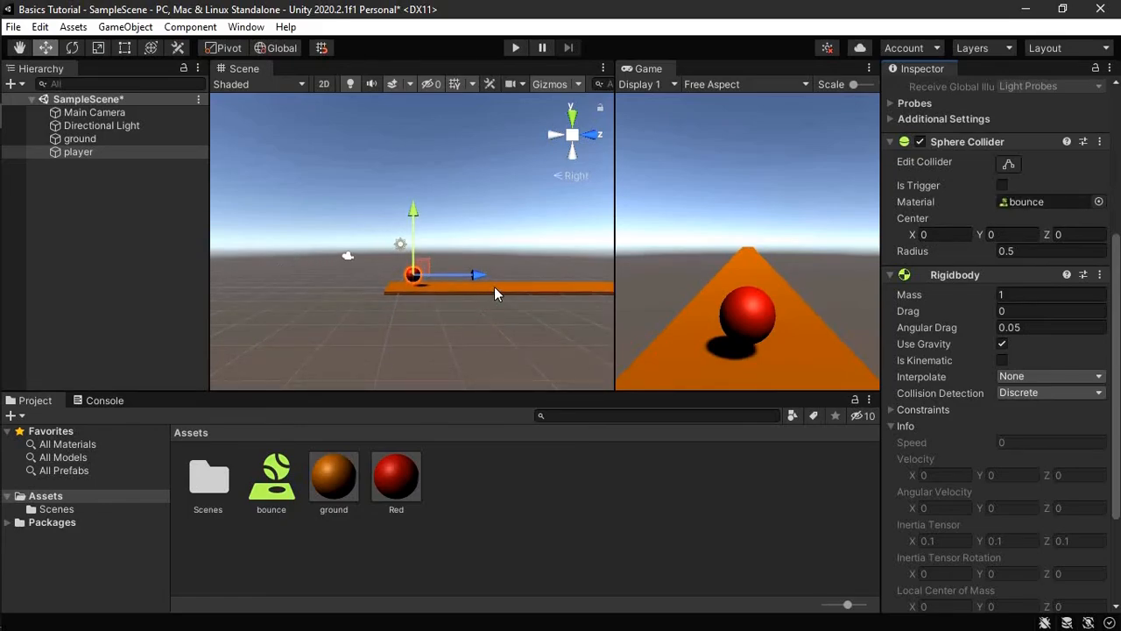
pyautogui.moveTo(495, 286); pyautogui.dragTo(432, 314, button='middle')
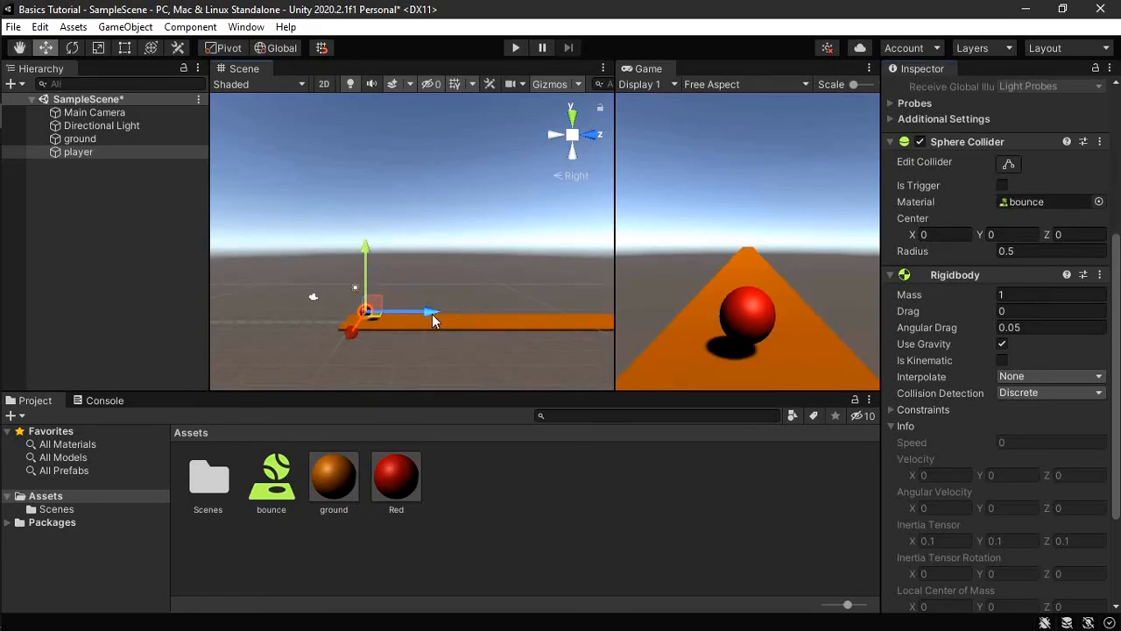
pyautogui.moveTo(433, 314); pyautogui.dragTo(464, 303)
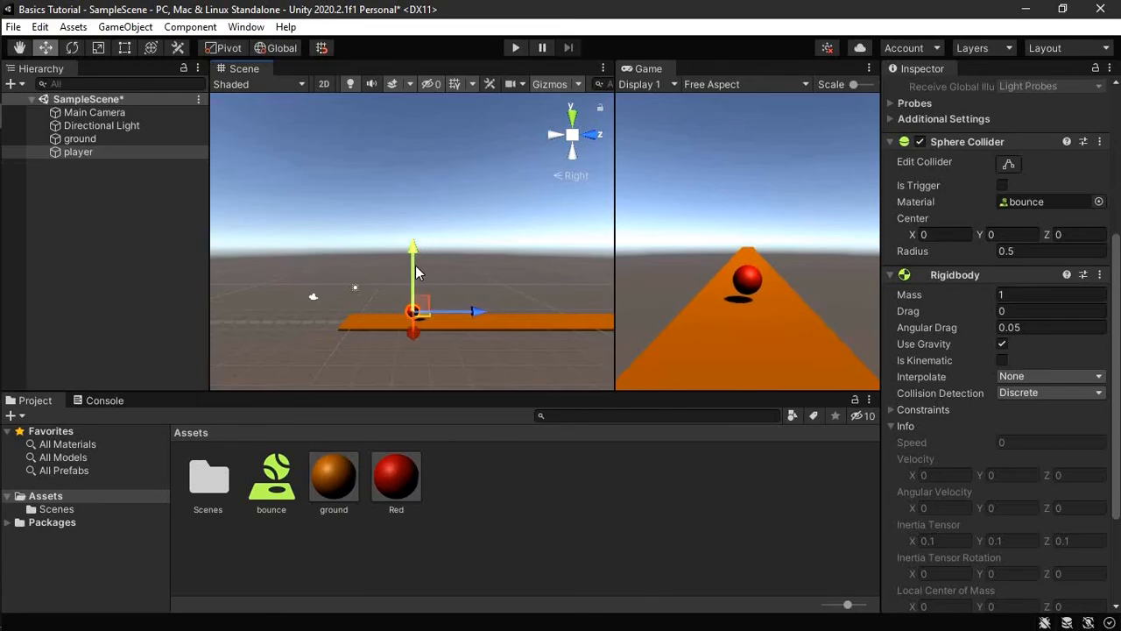
pyautogui.moveTo(416, 268); pyautogui.dragTo(415, 214)
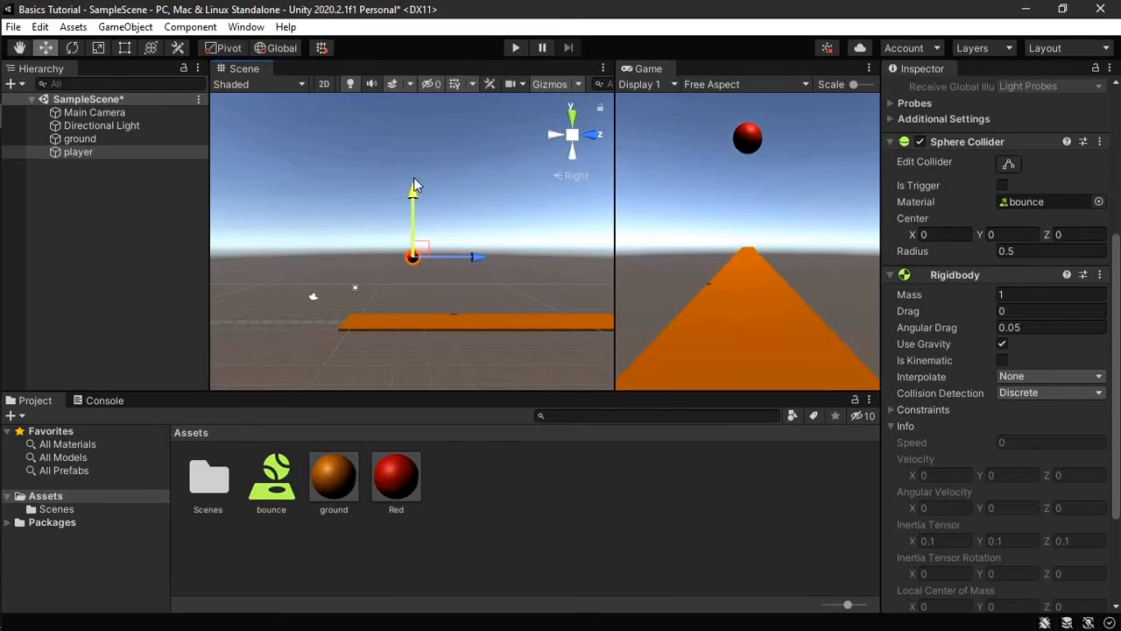
pyautogui.click(515, 48)
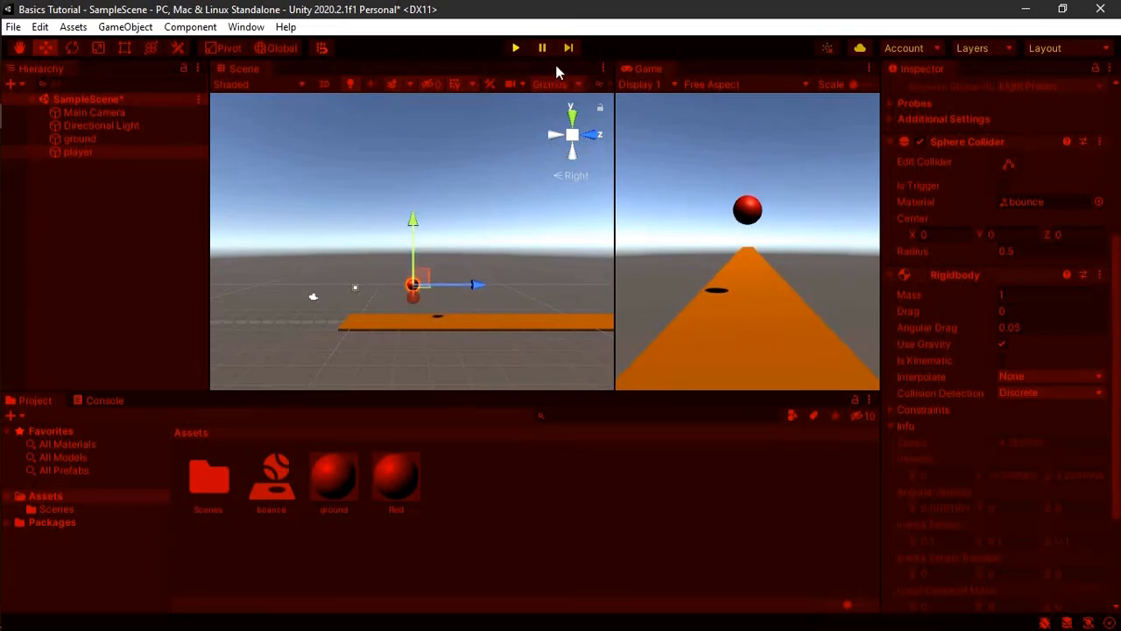
pyautogui.click(515, 47)
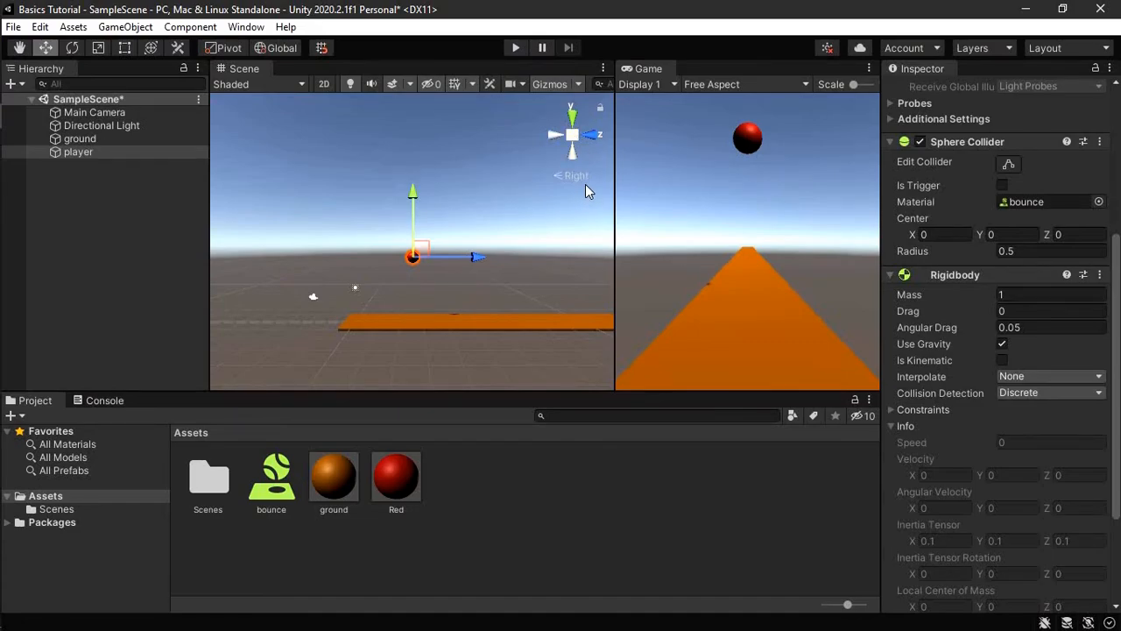